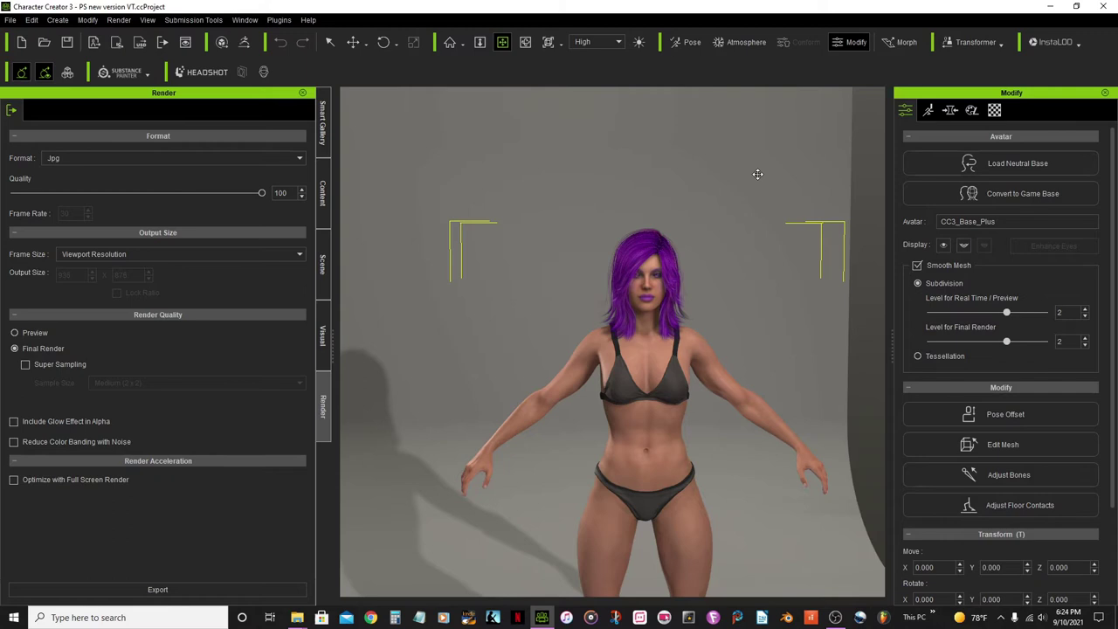
Zoom and pan the viewport to frame the character from head to hips.
scroll(576, 321, "up", 3)
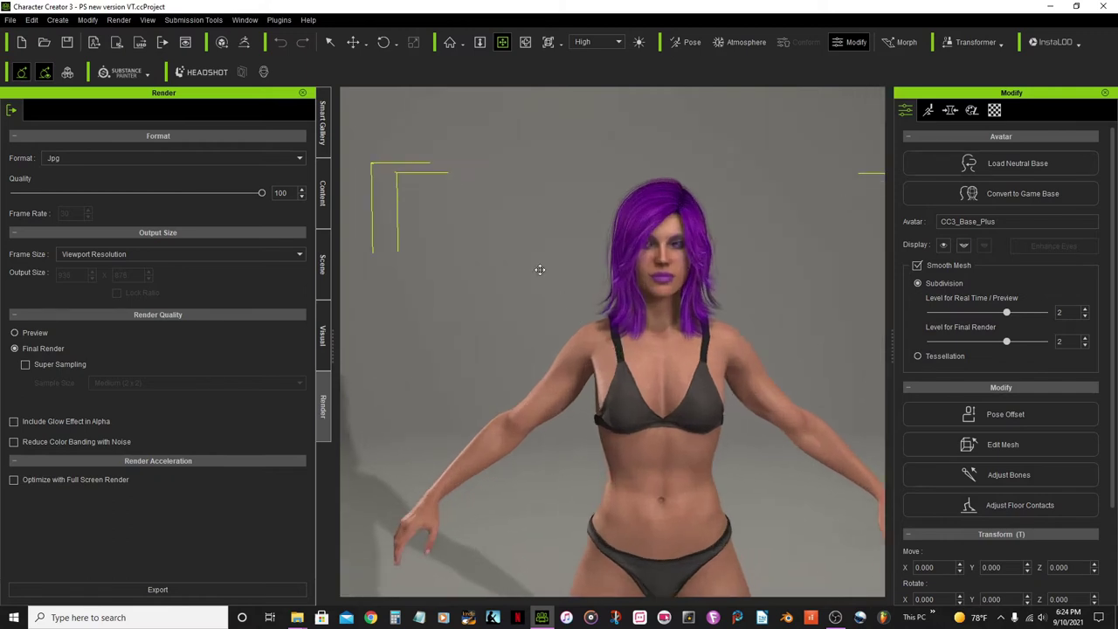
middle_click_drag(540, 269, 510, 150)
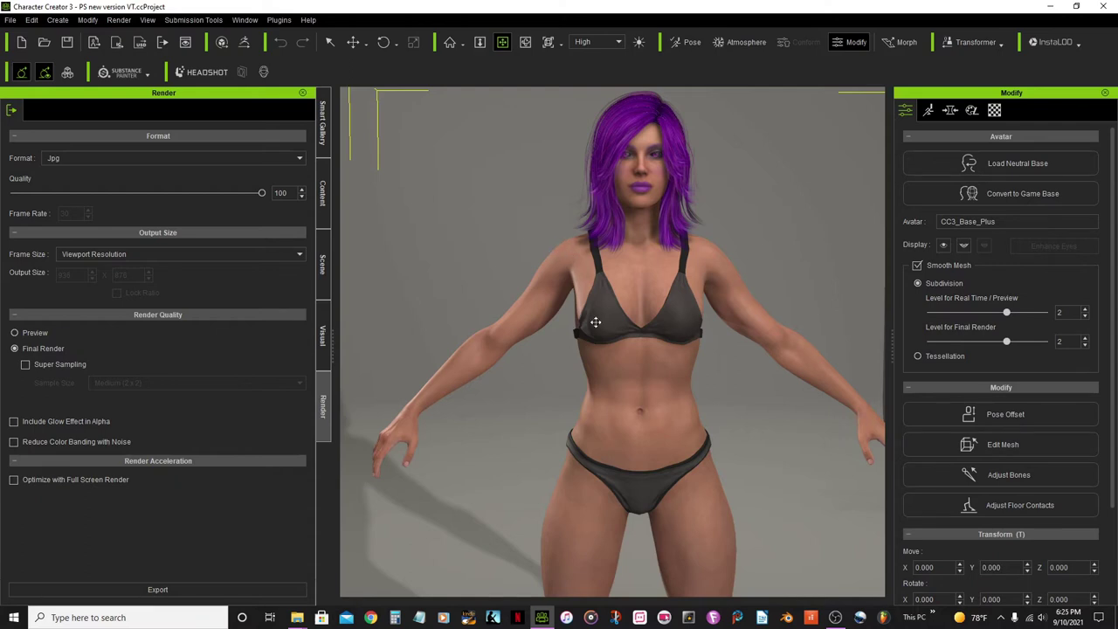
scroll(630, 315, "down", 5)
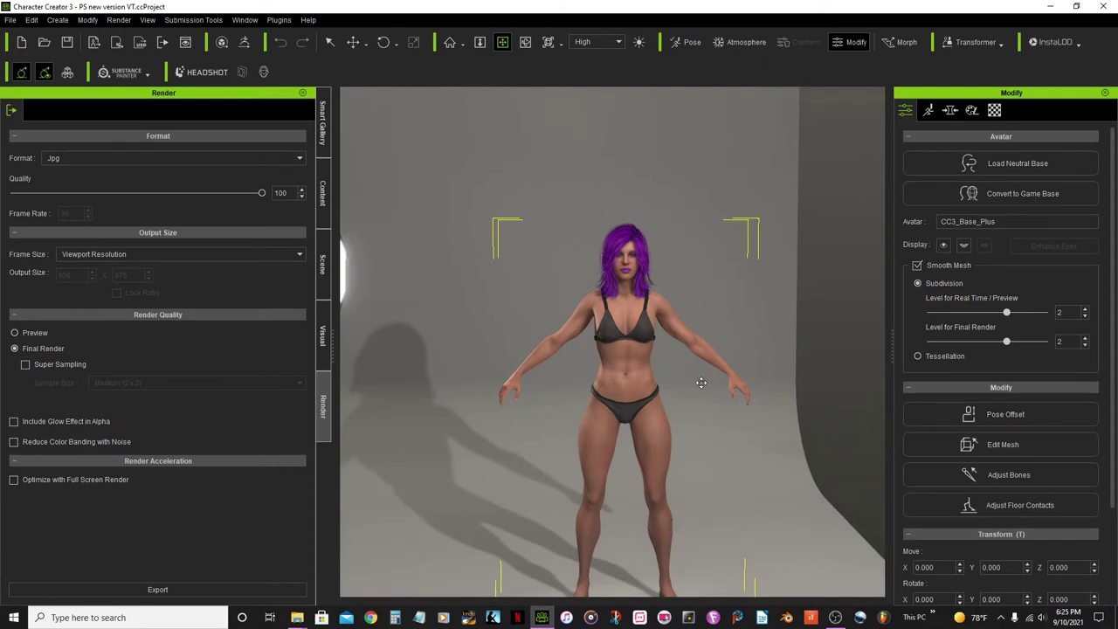
left_click(525, 44)
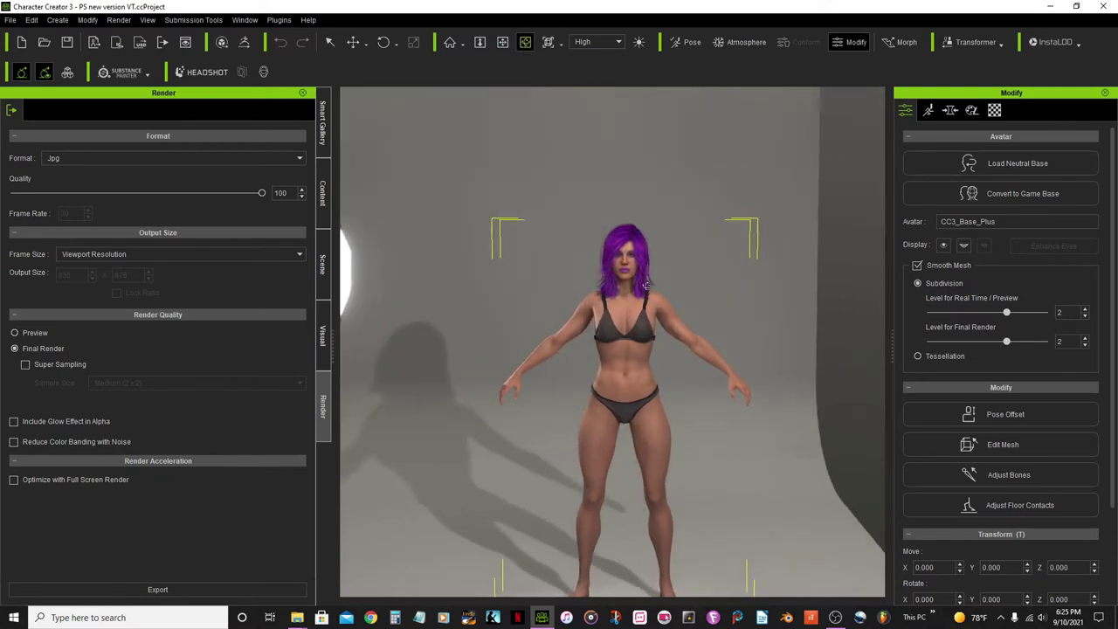
scroll(604, 257, "up", 3)
left_click_drag(605, 258, 485, 82)
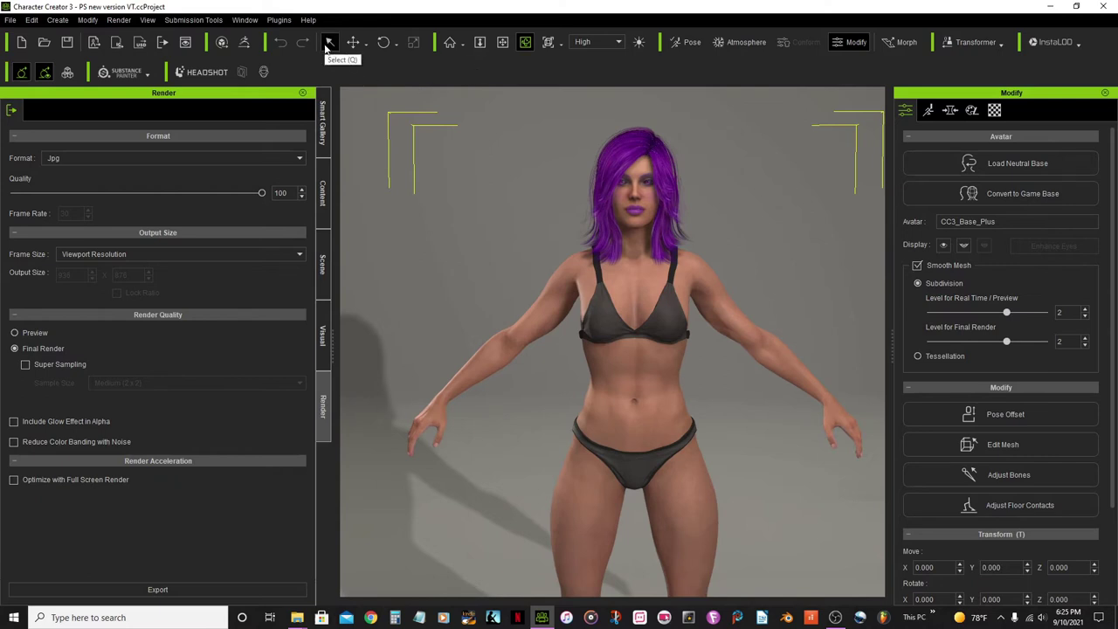
left_click(505, 45)
left_click_drag(548, 169, 543, 272)
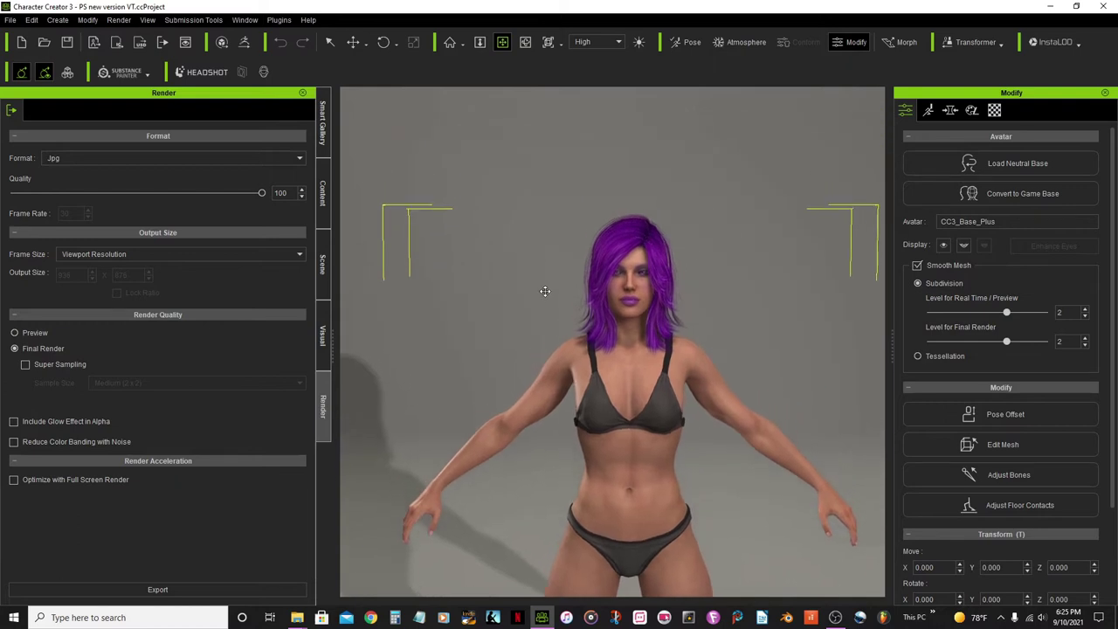
scroll(542, 272, "up", 4)
scroll(549, 266, "up", 6)
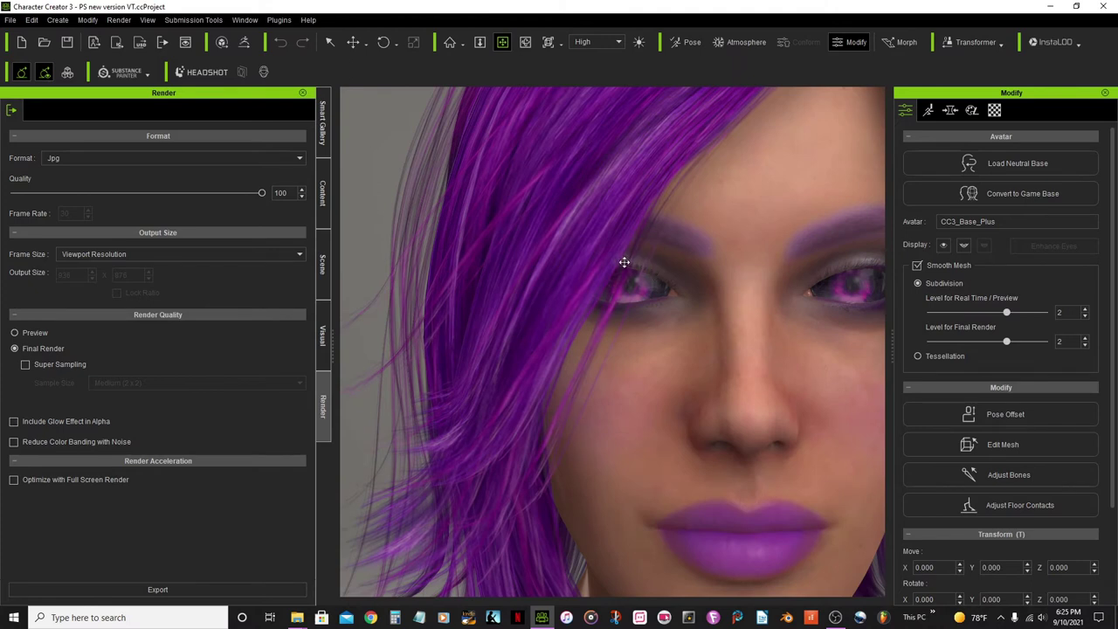
scroll(671, 279, "down", 8)
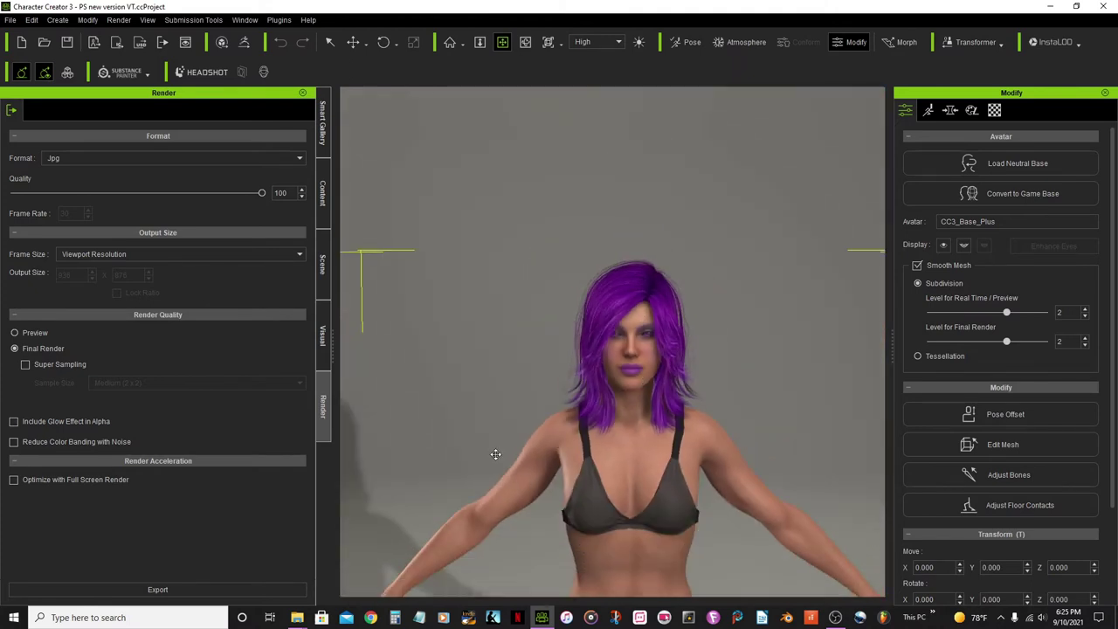
middle_click_drag(496, 454, 416, 509)
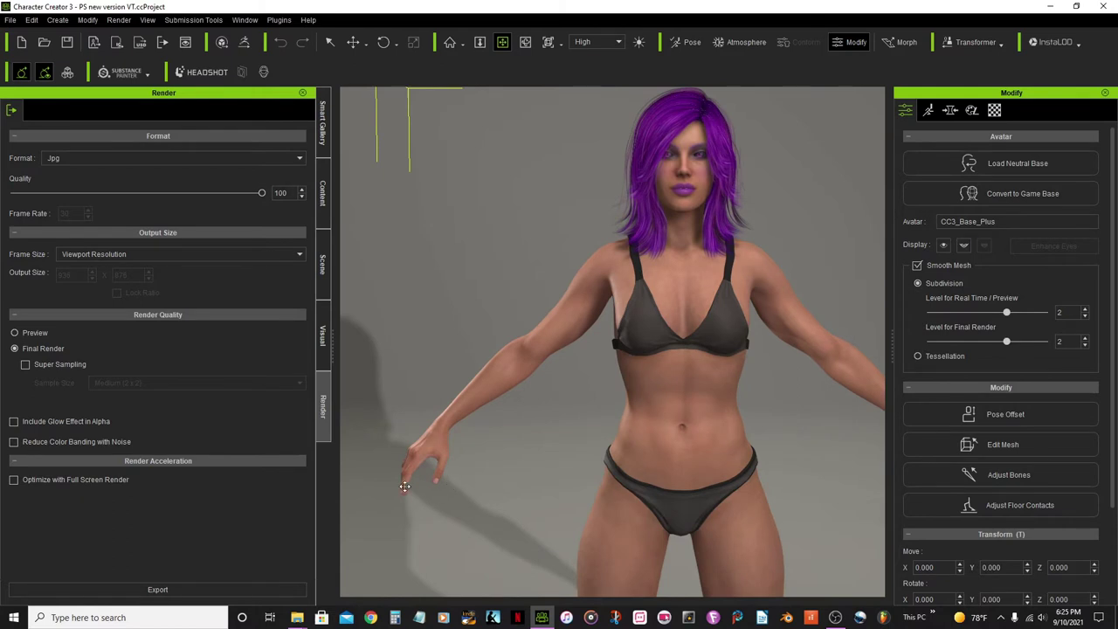
Select the CC3_Base_Plus character rather than the backdrop.
left_click(331, 43)
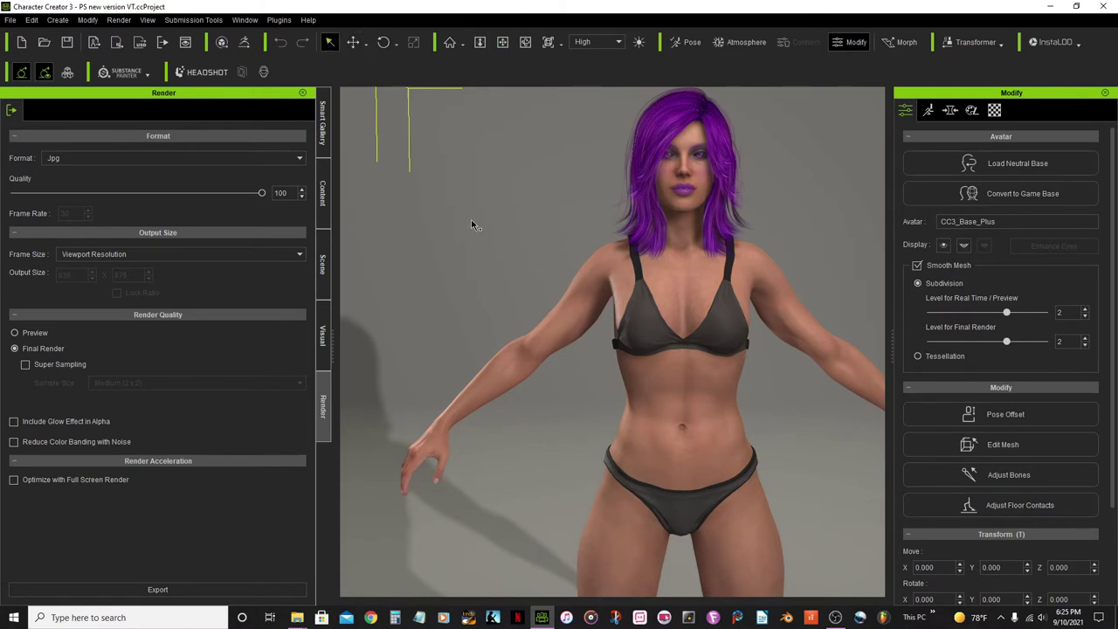
left_click(505, 47)
left_click_drag(572, 242, 363, 319)
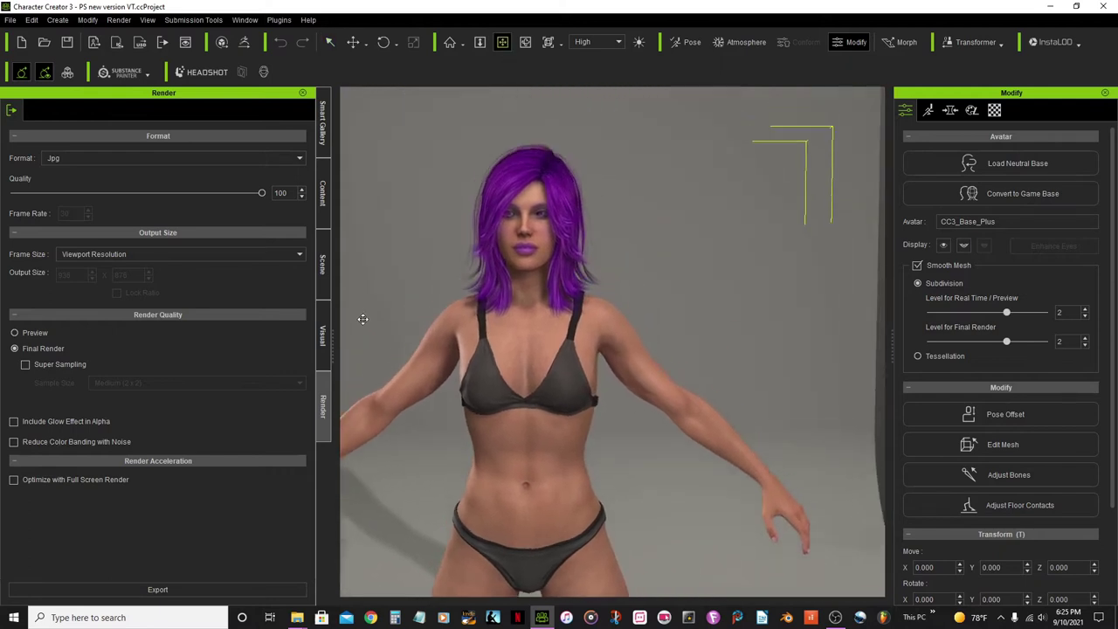
left_click(330, 44)
left_click_drag(526, 327, 569, 335)
left_click(570, 334)
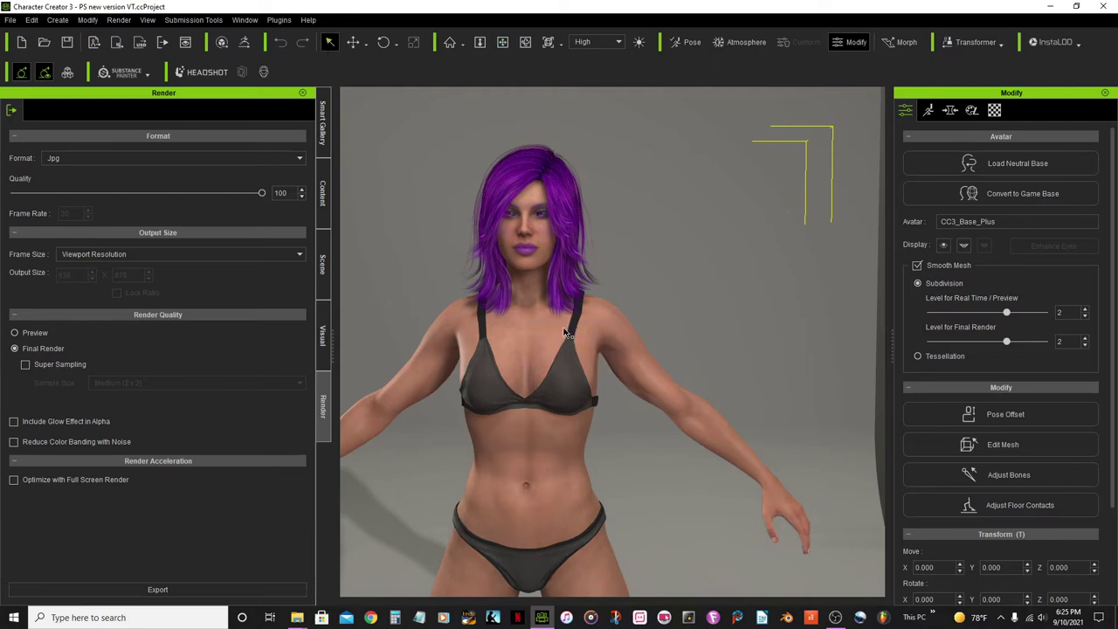
Widen the Material panel and choose the Std_Eyelash material.
left_click(996, 111)
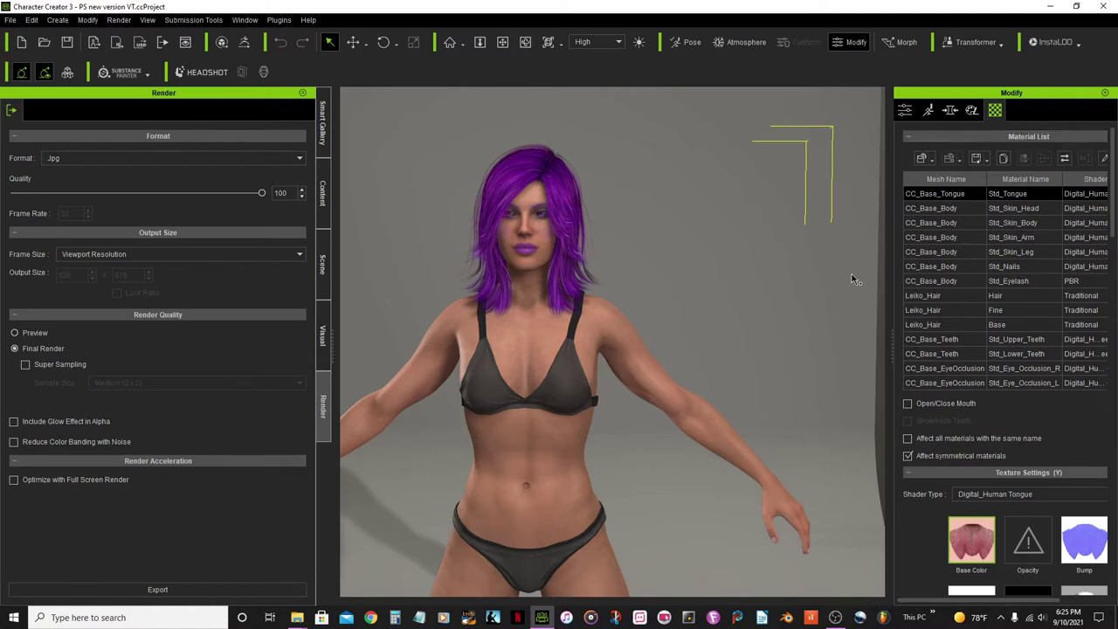
left_click_drag(892, 345, 836, 345)
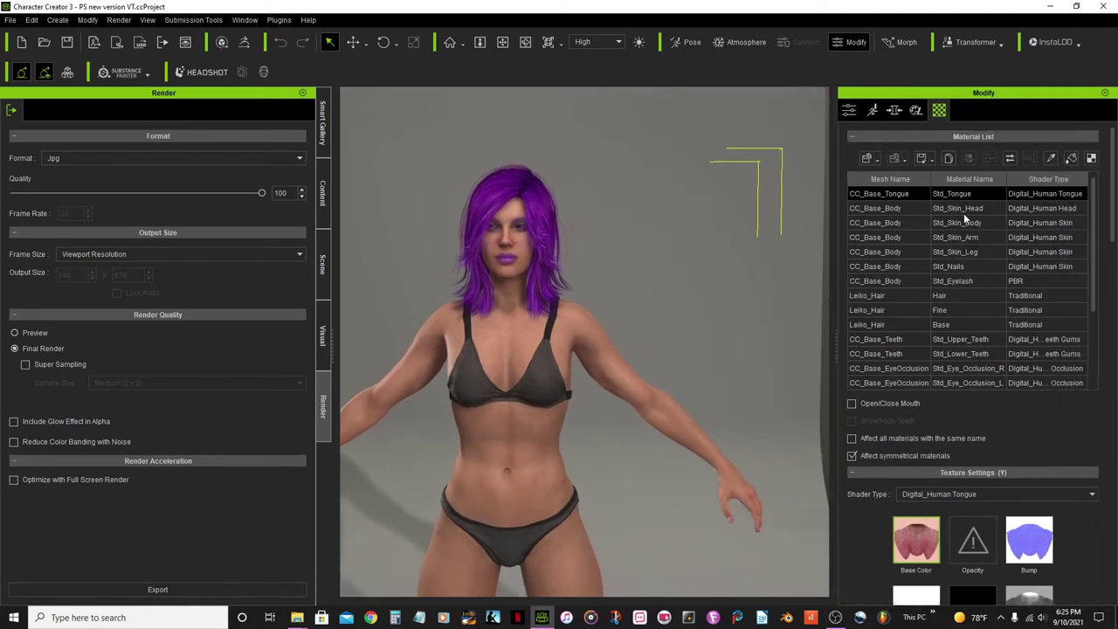
left_click(960, 280)
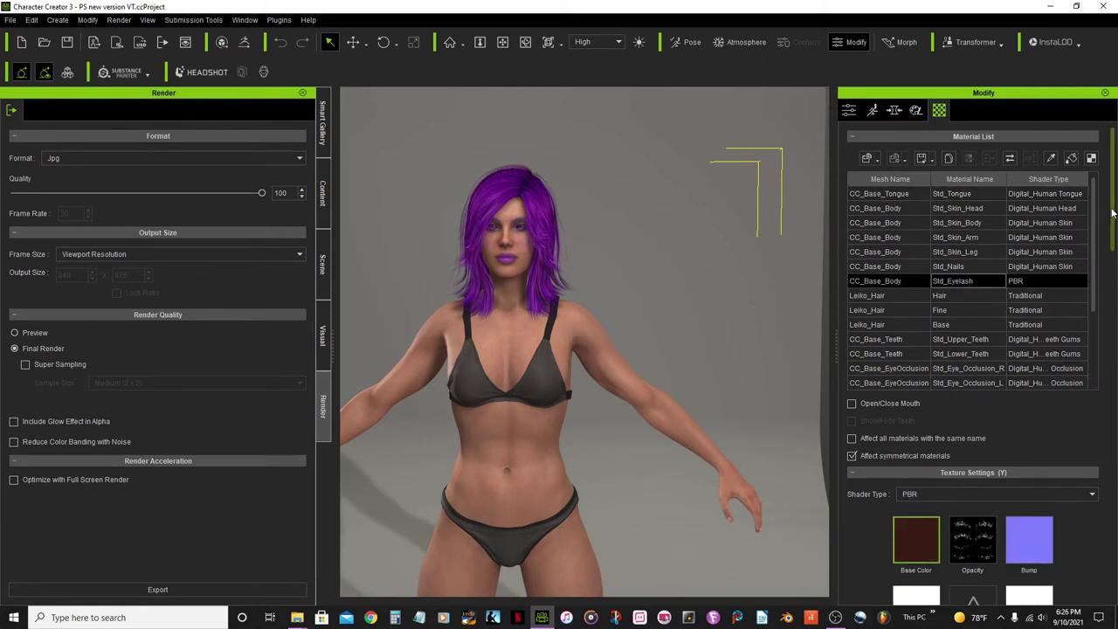
scroll(1103, 297, "down", 5)
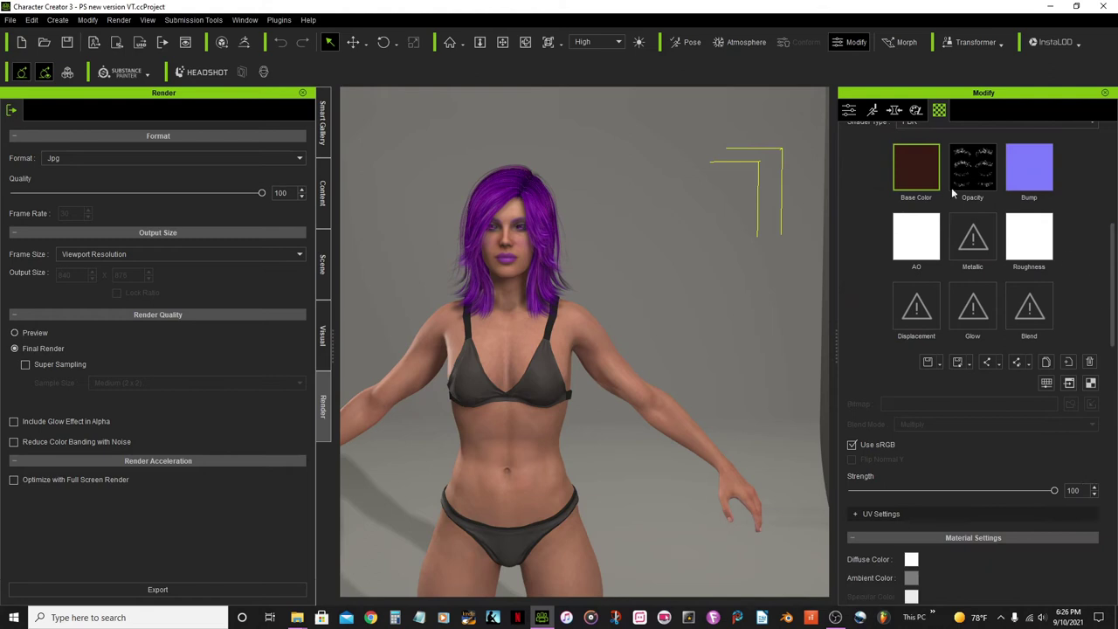
Recolor the eyelash base colour to hue -43, saturation 100, brightness 32.
left_click(1047, 383)
left_click_drag(612, 113, 910, 120)
scroll(536, 221, "up", 5)
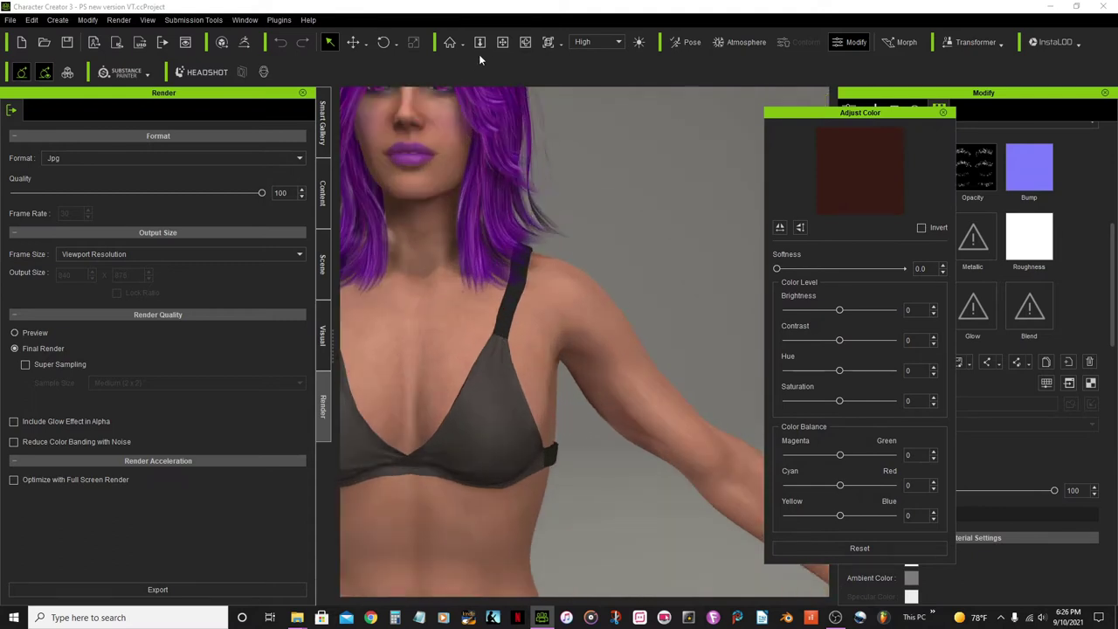
left_click(502, 43)
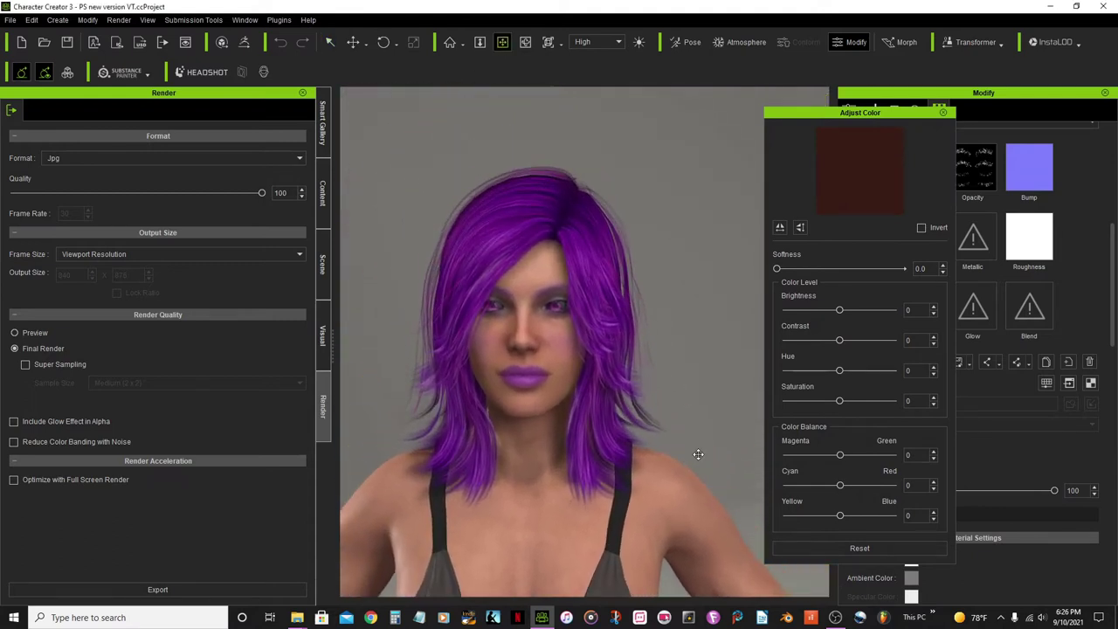
scroll(549, 328, "up", 5)
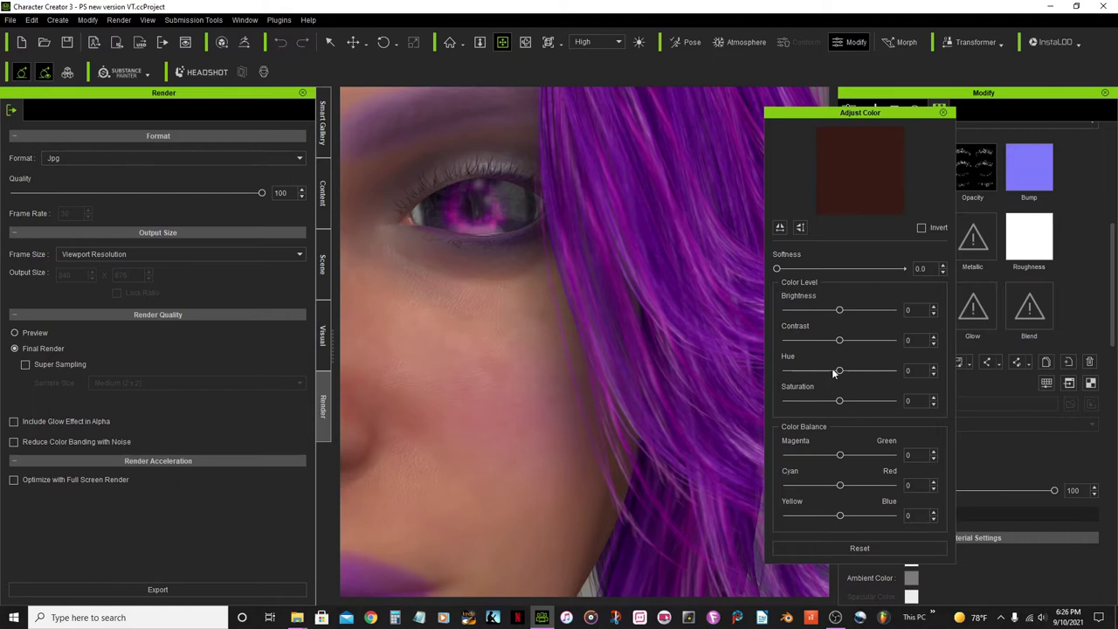
left_click_drag(840, 372, 817, 371)
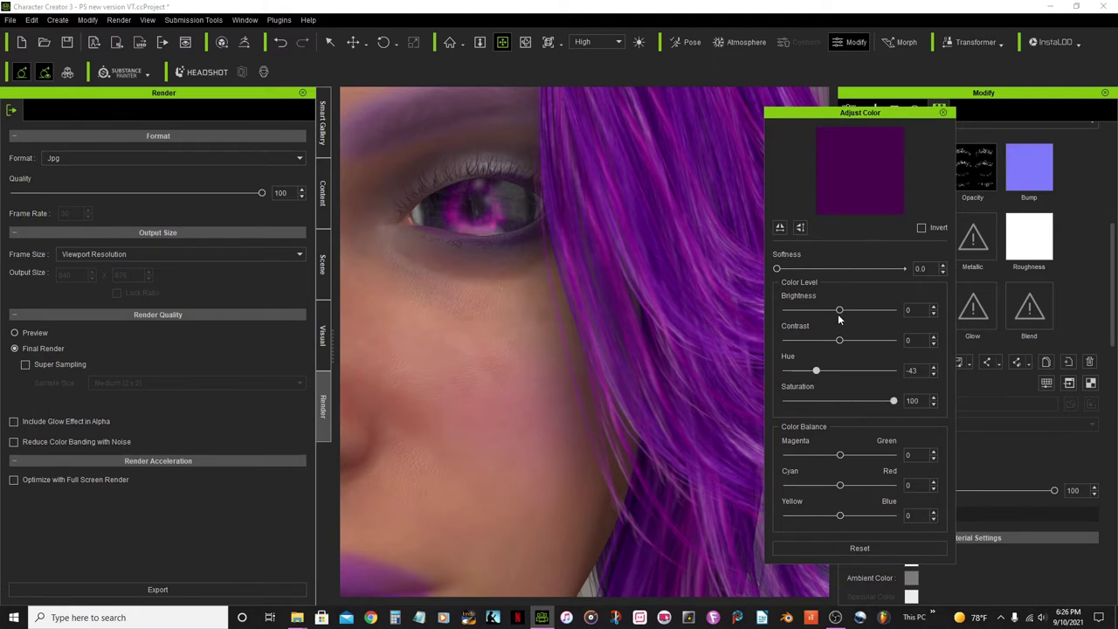
left_click_drag(849, 312, 858, 312)
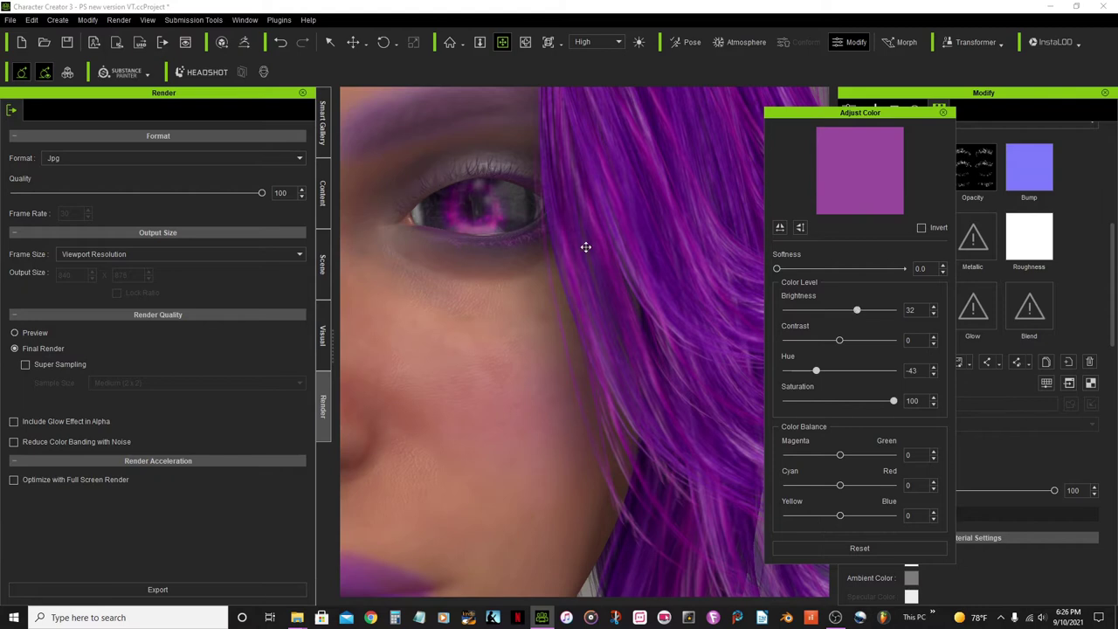
left_click(947, 116)
Zoom in on the character's hand and select the Std_Nails material.
scroll(621, 242, "down", 10)
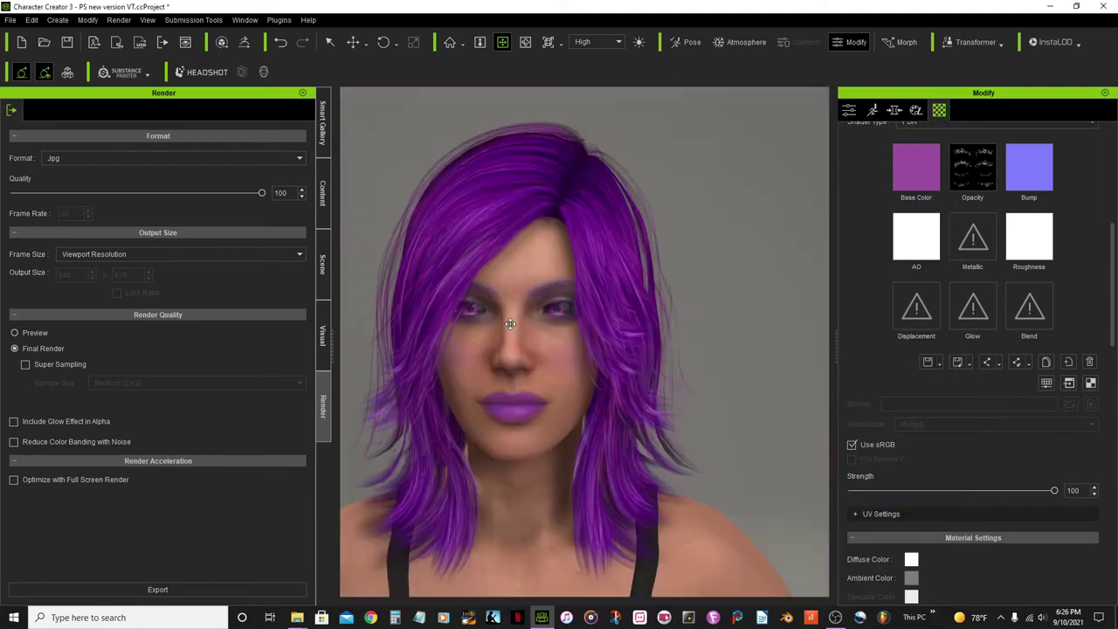
middle_click_drag(593, 475, 685, 369)
scroll(484, 279, "up", 5)
scroll(685, 369, "up", 4)
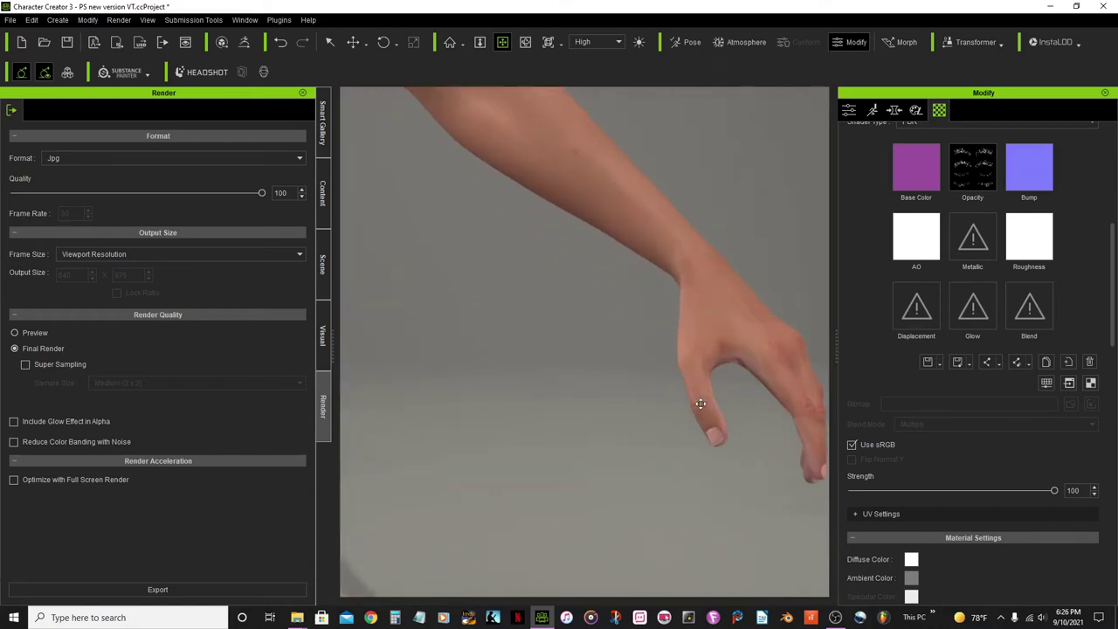
middle_click_drag(706, 410, 538, 320)
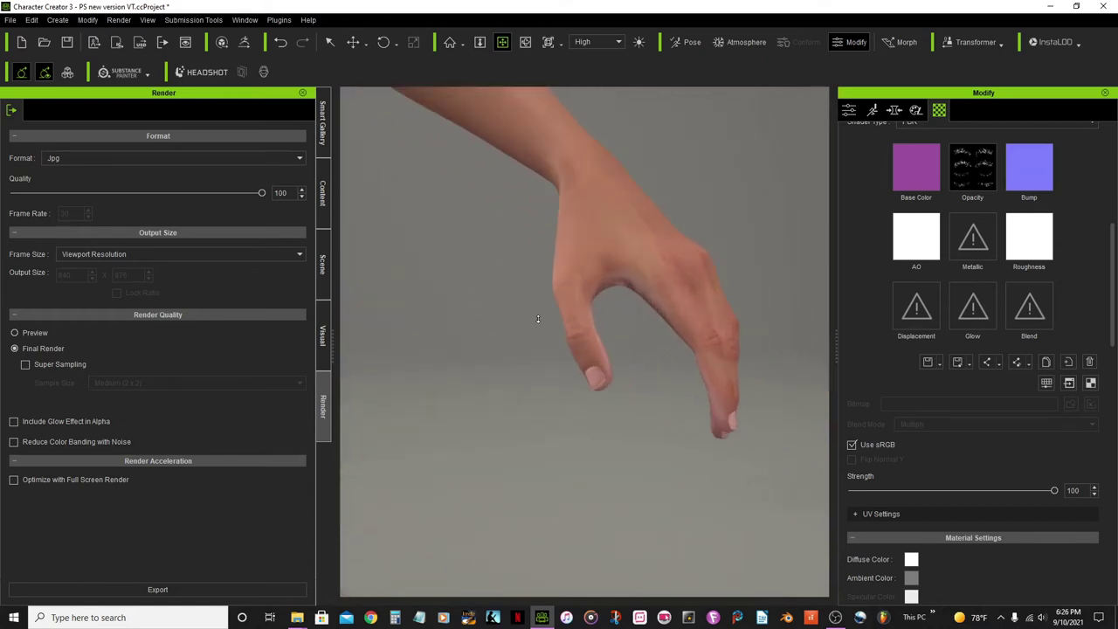
scroll(1110, 291, "up", 5)
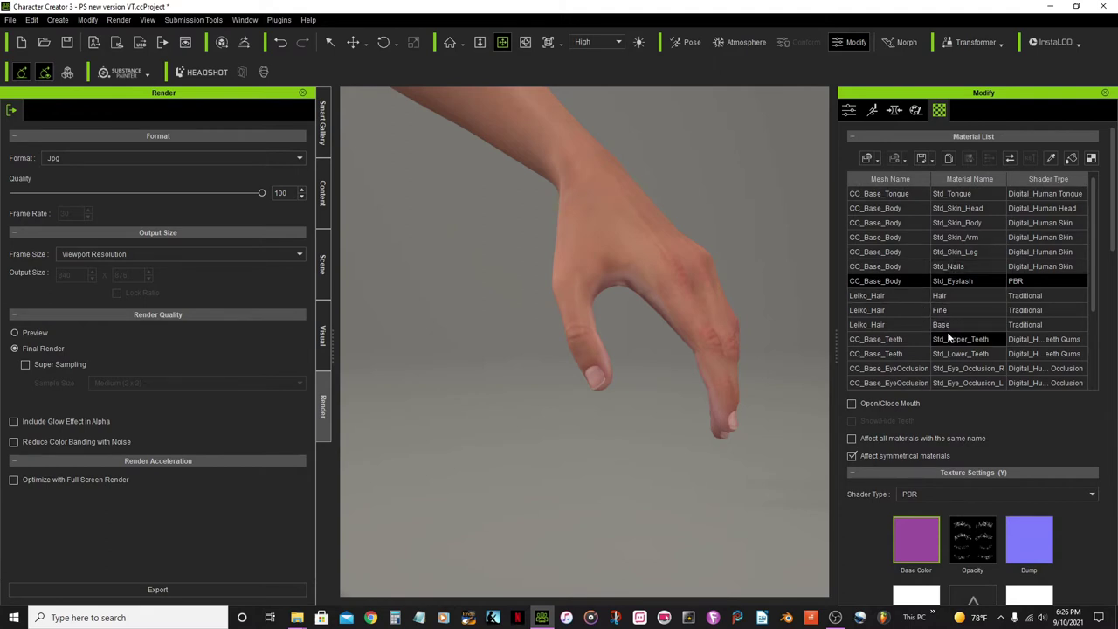
left_click(946, 270)
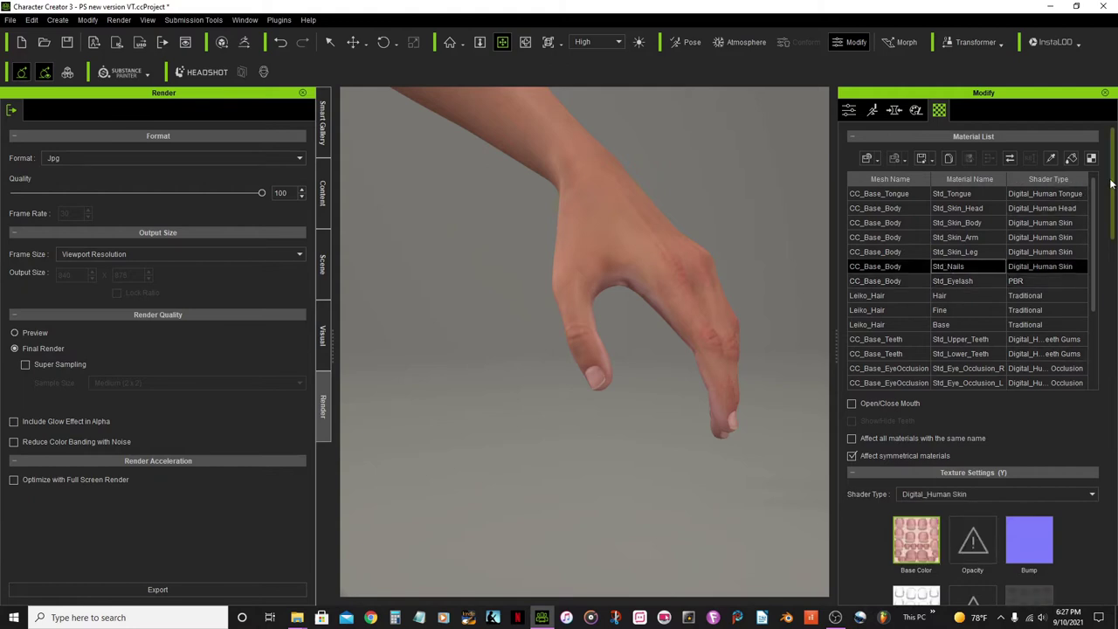
left_click_drag(1113, 183, 1113, 236)
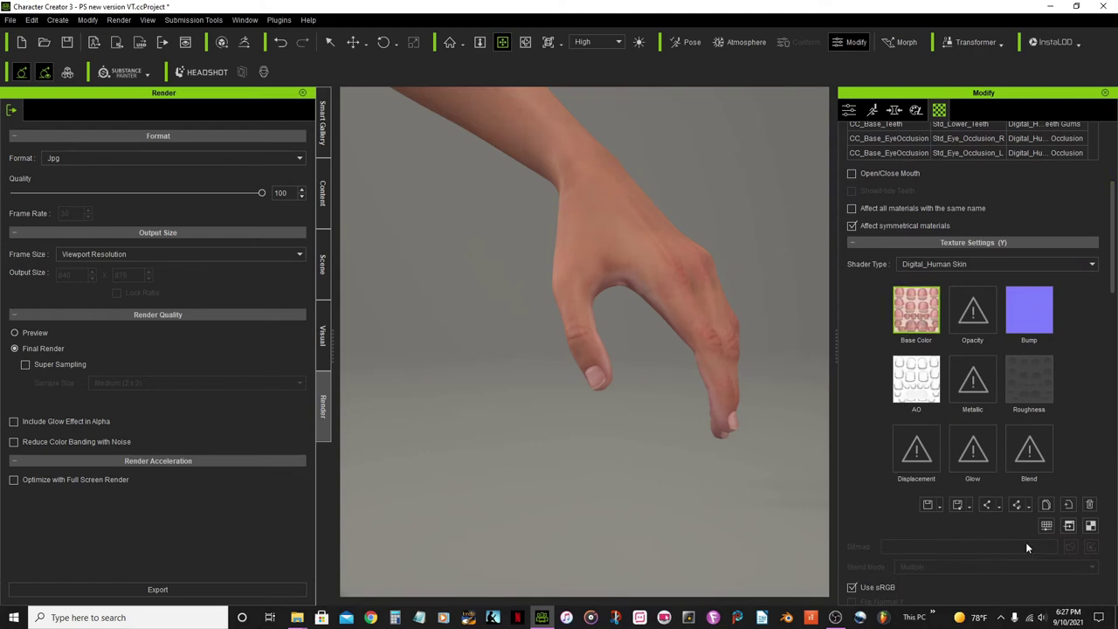
Set the nail base colour to brightness -33, hue -44, saturation 12, checking the hand close-up.
left_click(1048, 526)
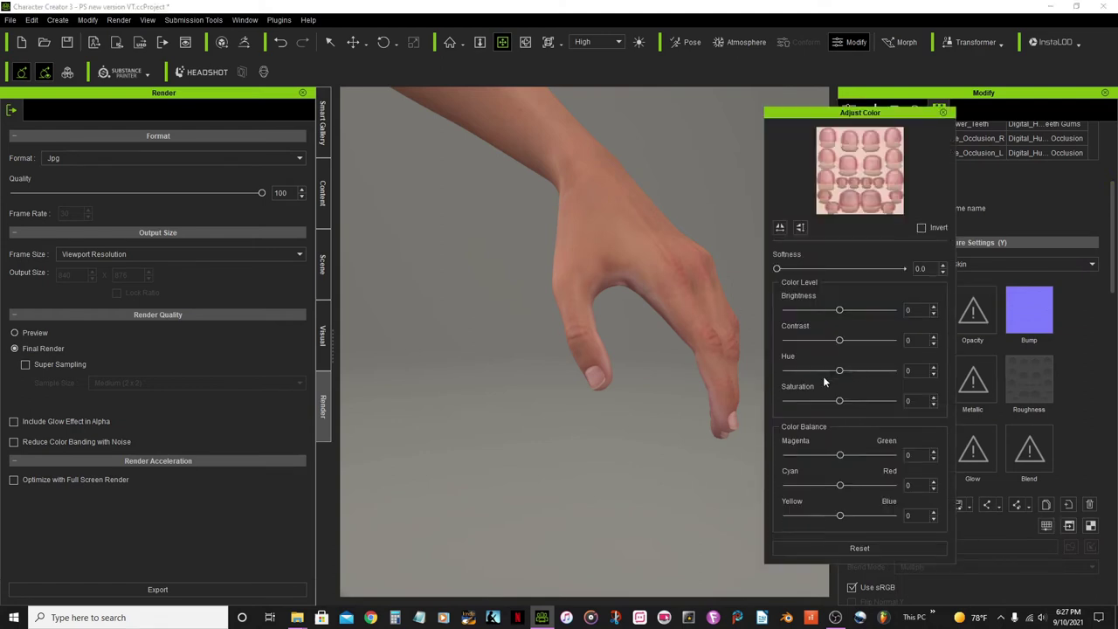
left_click_drag(842, 371, 816, 371)
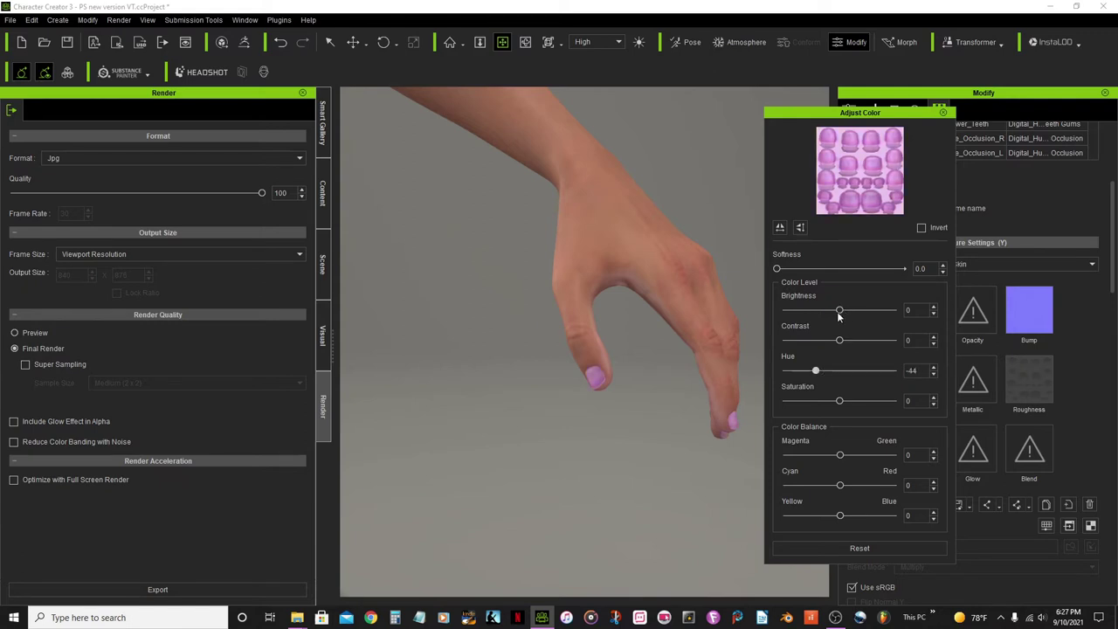
left_click_drag(839, 311, 822, 311)
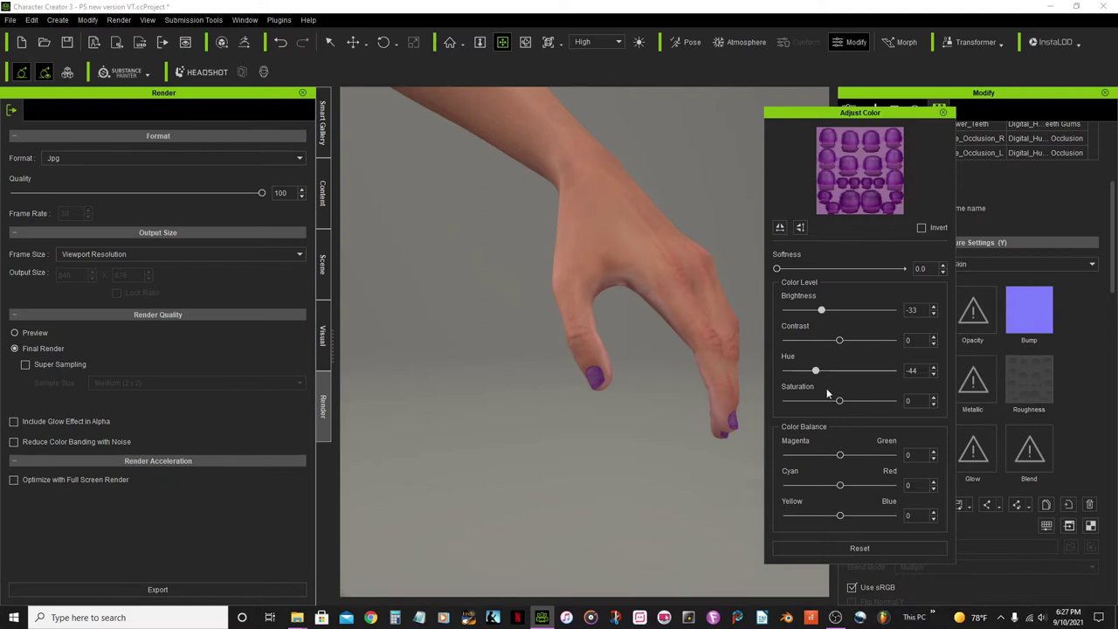
left_click_drag(838, 401, 846, 405)
scroll(633, 305, "down", 6)
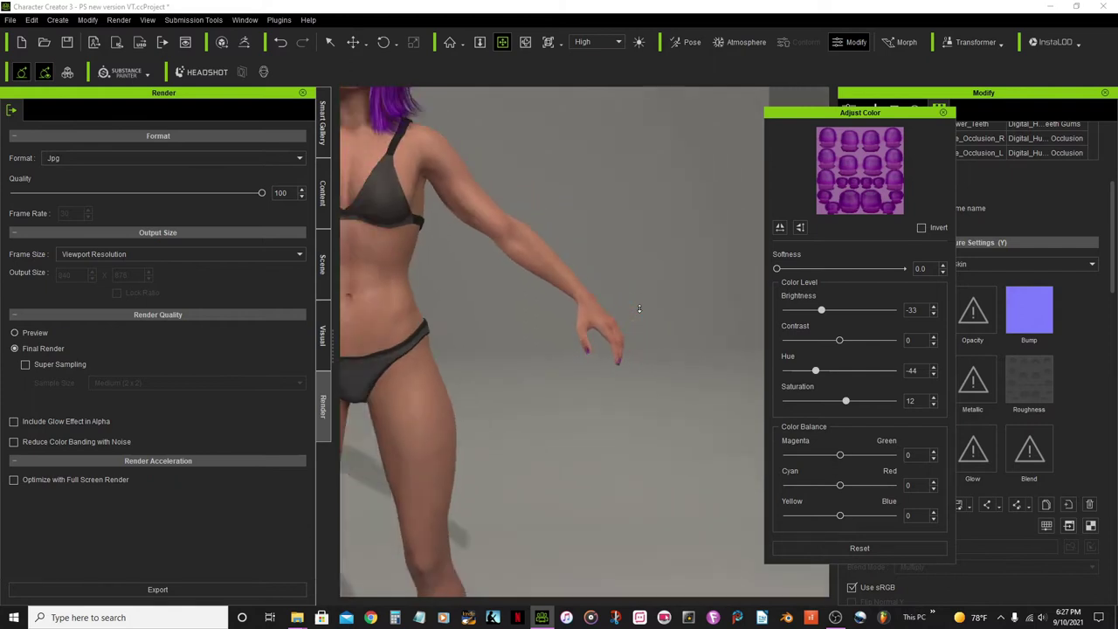
scroll(639, 308, "up", 8)
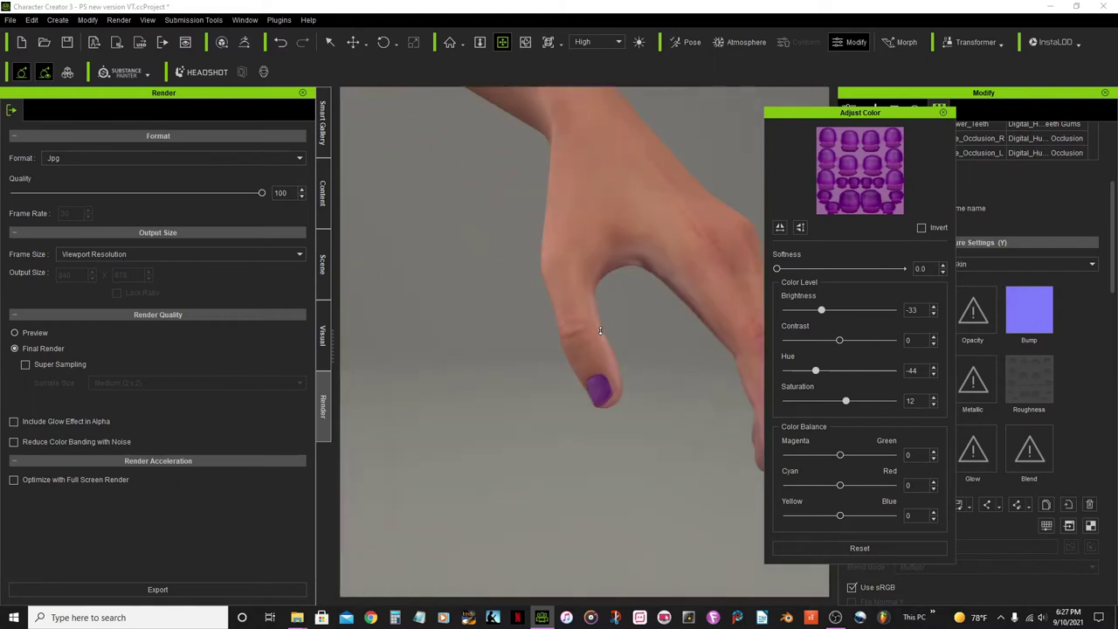
left_click(525, 42)
left_click_drag(668, 354, 579, 377)
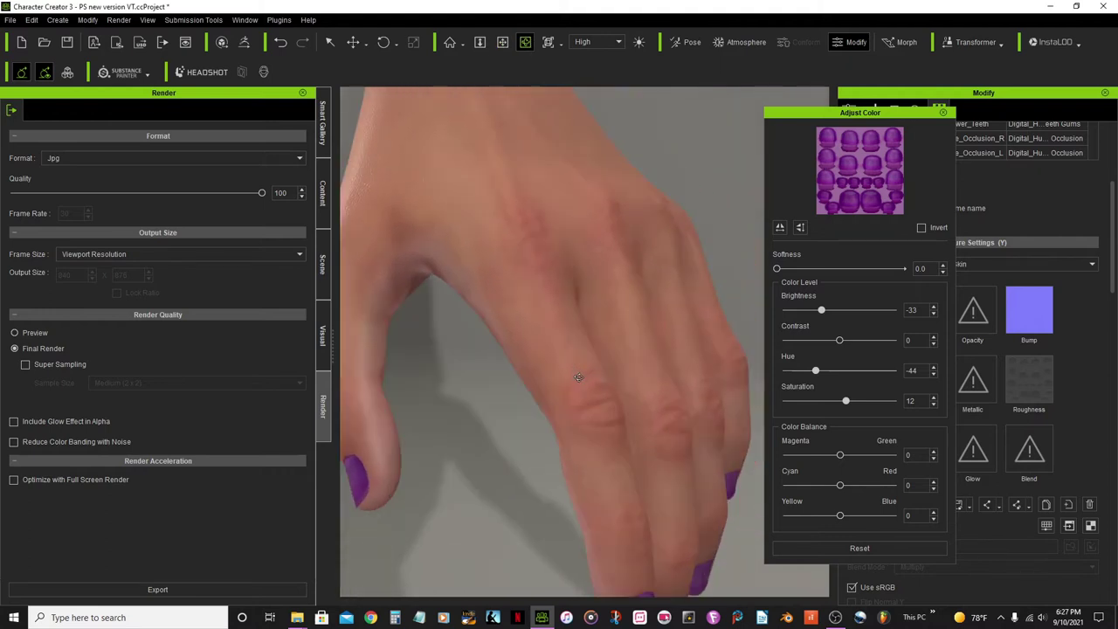
scroll(578, 378, "down", 5)
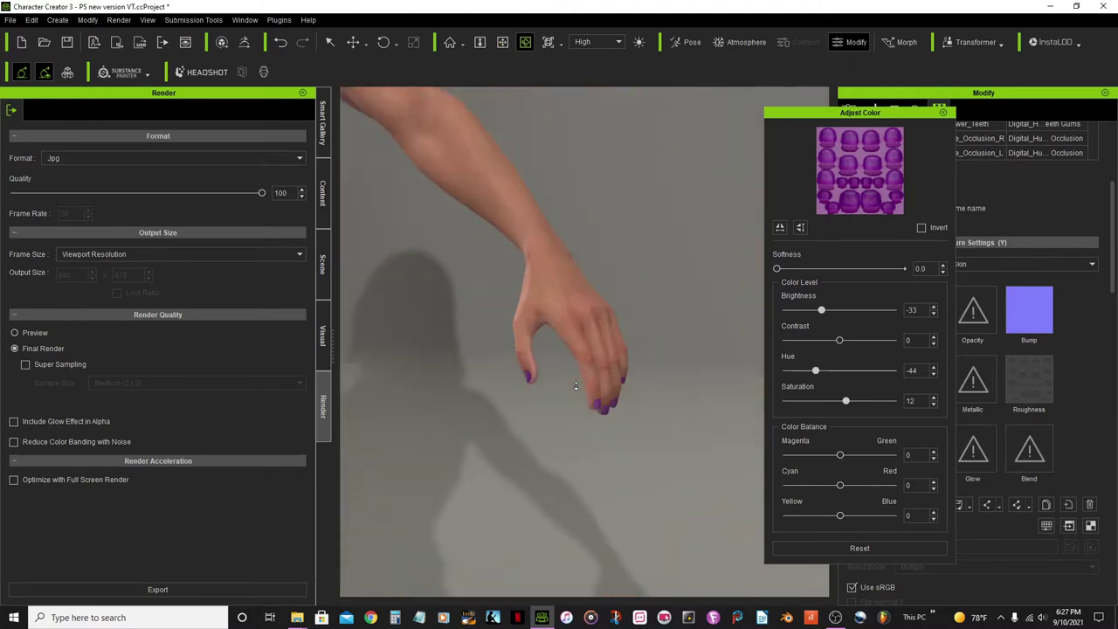
left_click(944, 113)
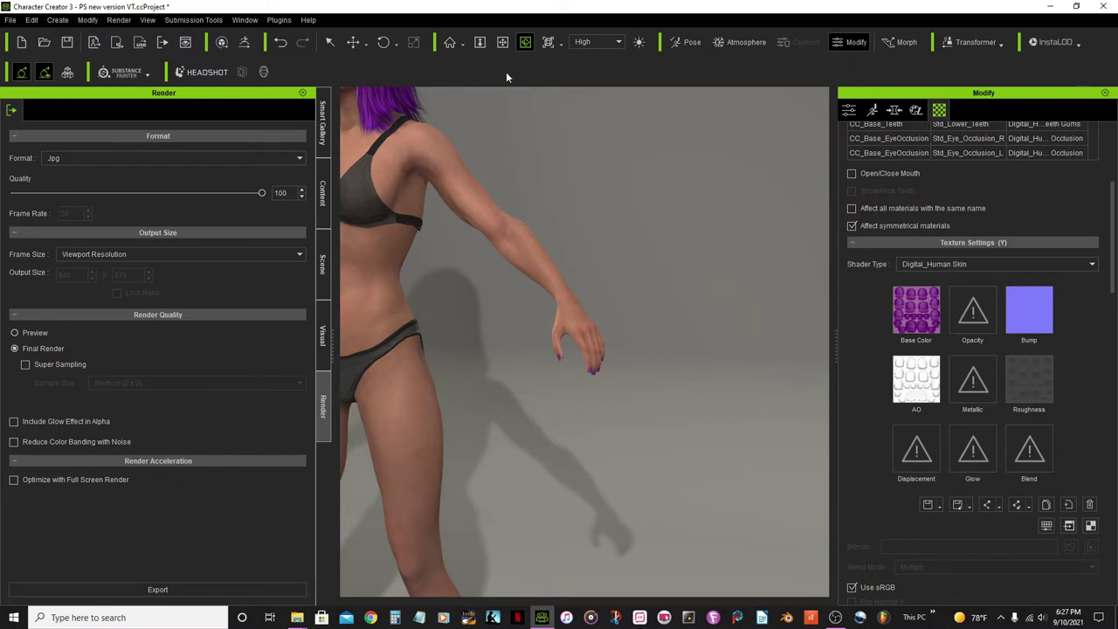
Reframe the figure from the front and save the project.
left_click(502, 42)
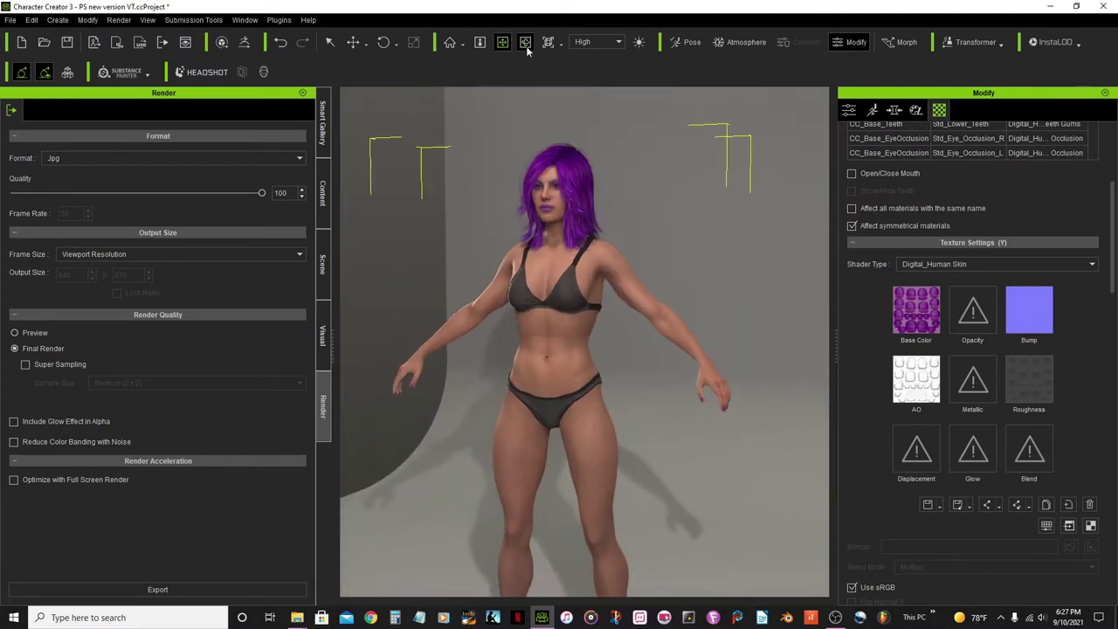
left_click(525, 42)
left_click_drag(535, 312, 616, 341)
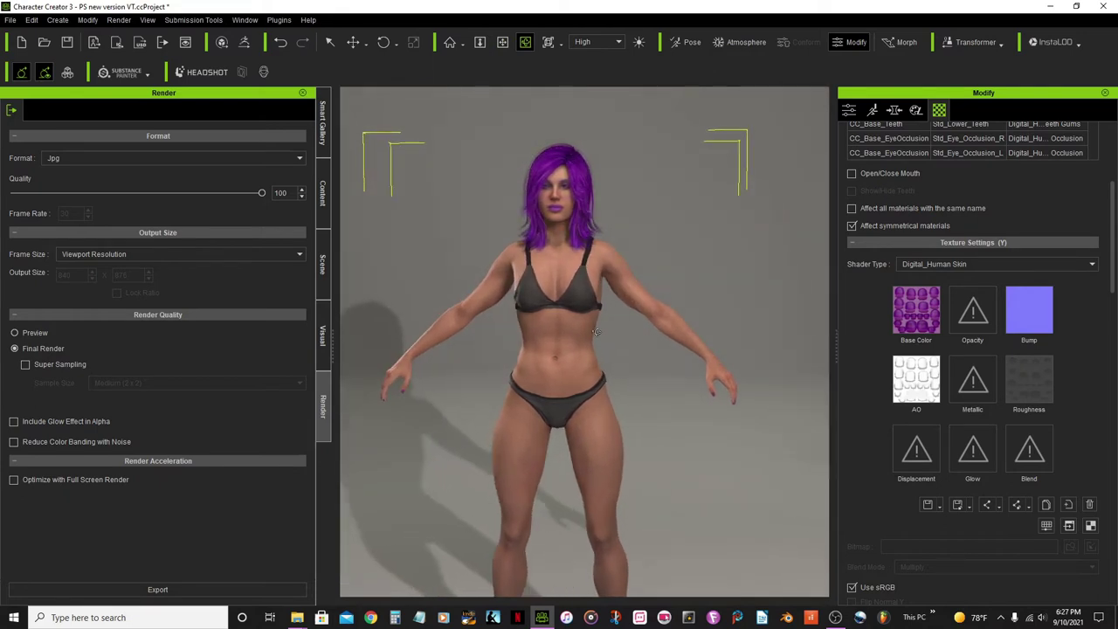
left_click(69, 42)
Apply the middle Super Suit from Content > Cloth > Full-Character > Pixim.
left_click(323, 192)
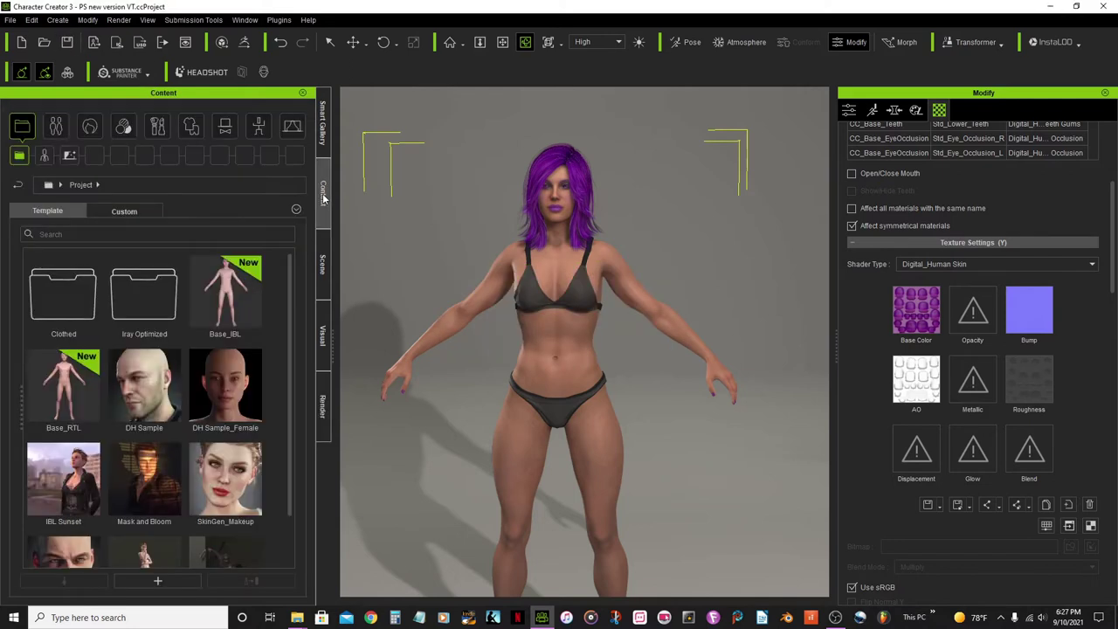
left_click(192, 131)
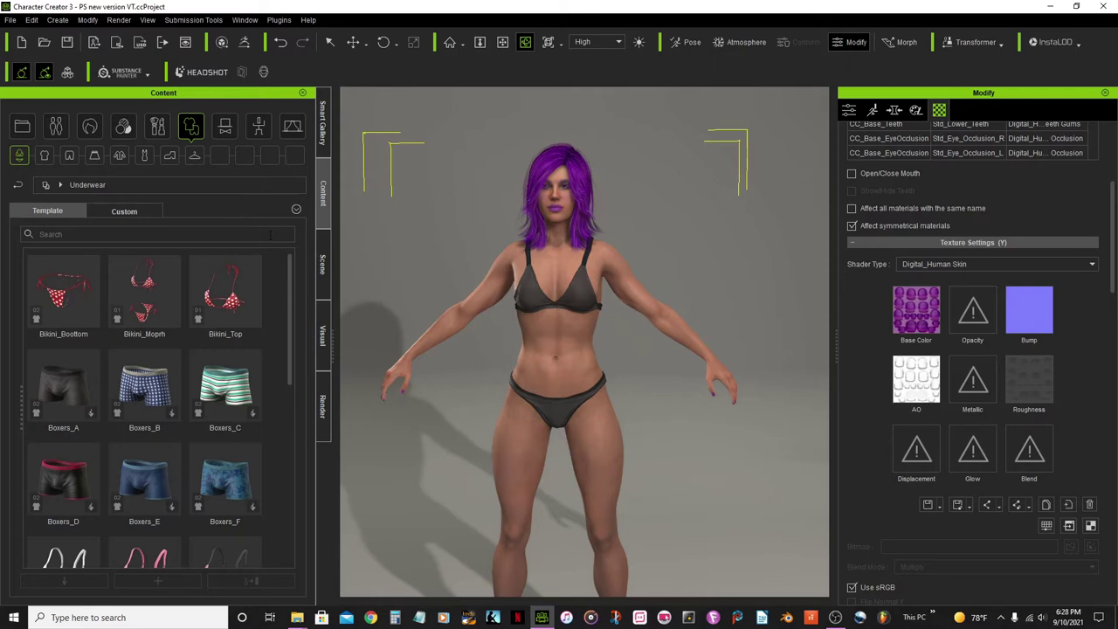
left_click(144, 157)
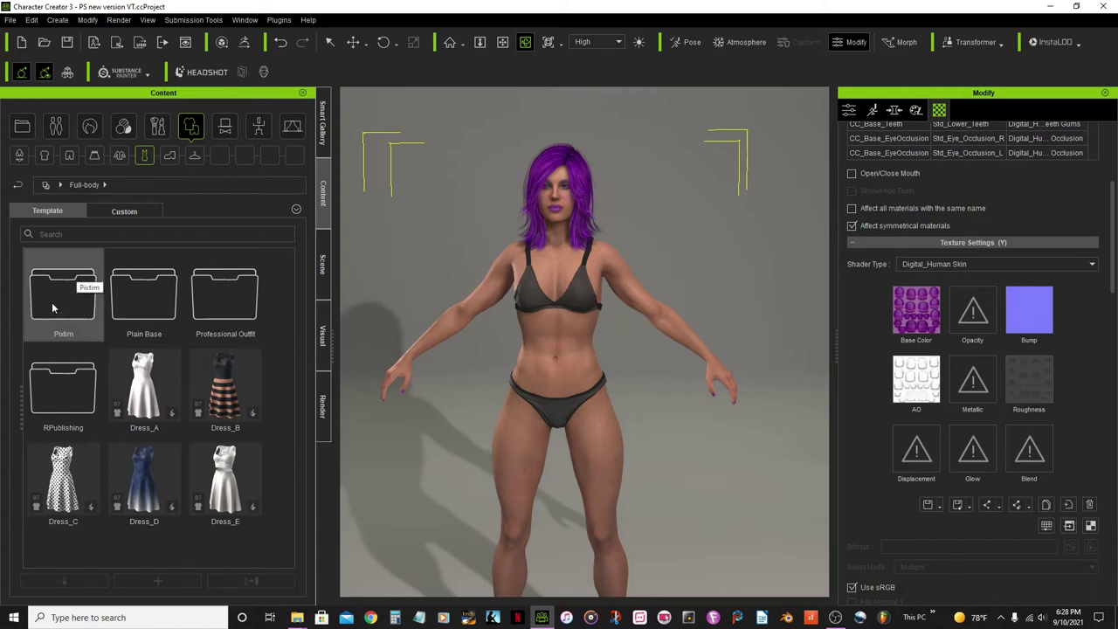
double_click(52, 305)
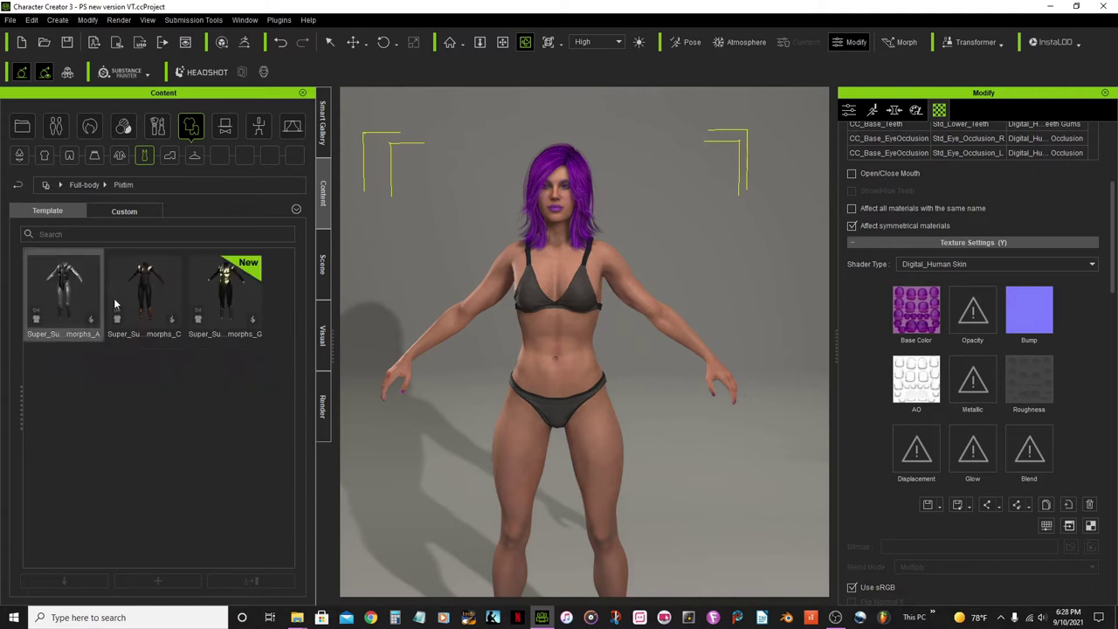
double_click(159, 283)
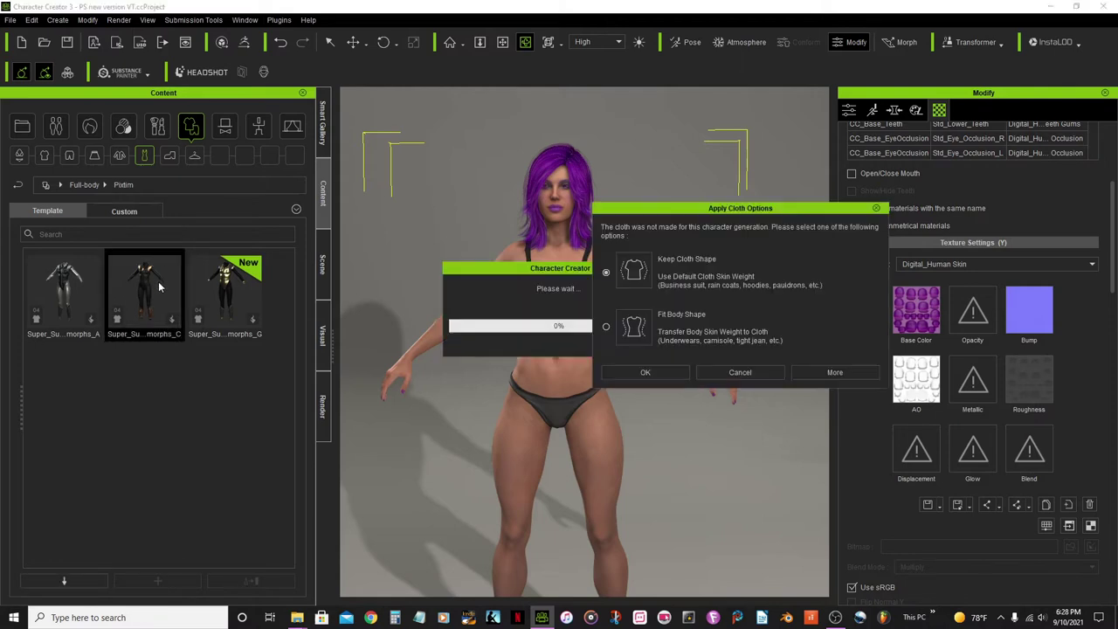
Apply the black Pixtim bodysuit with Keep Cloth Shape, then zoom onto the upper body.
left_click(642, 372)
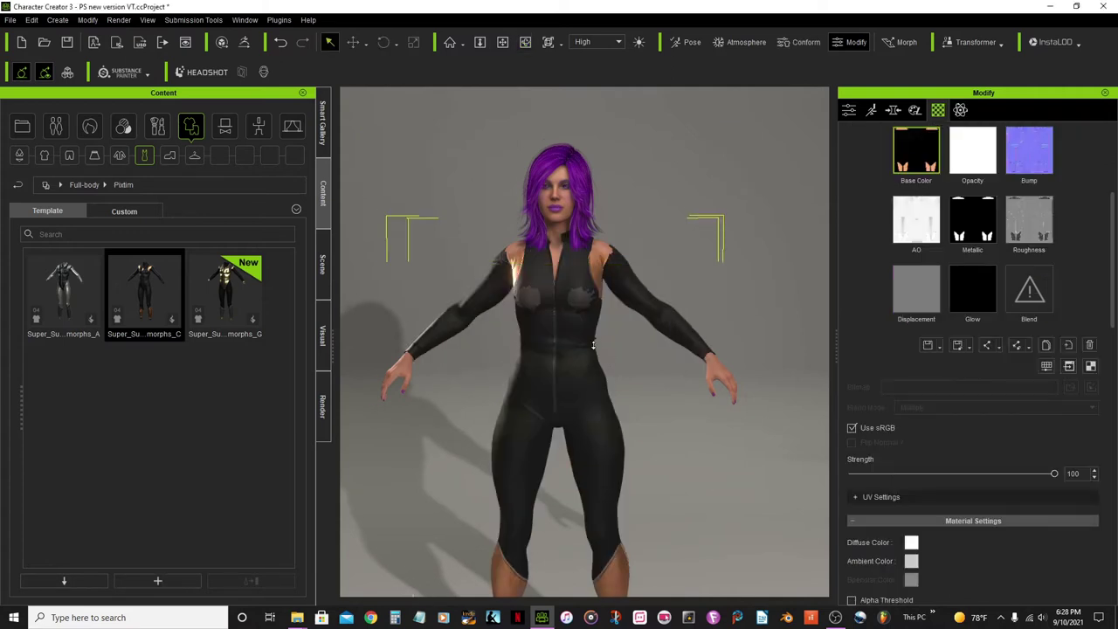
scroll(594, 345, "up", 3)
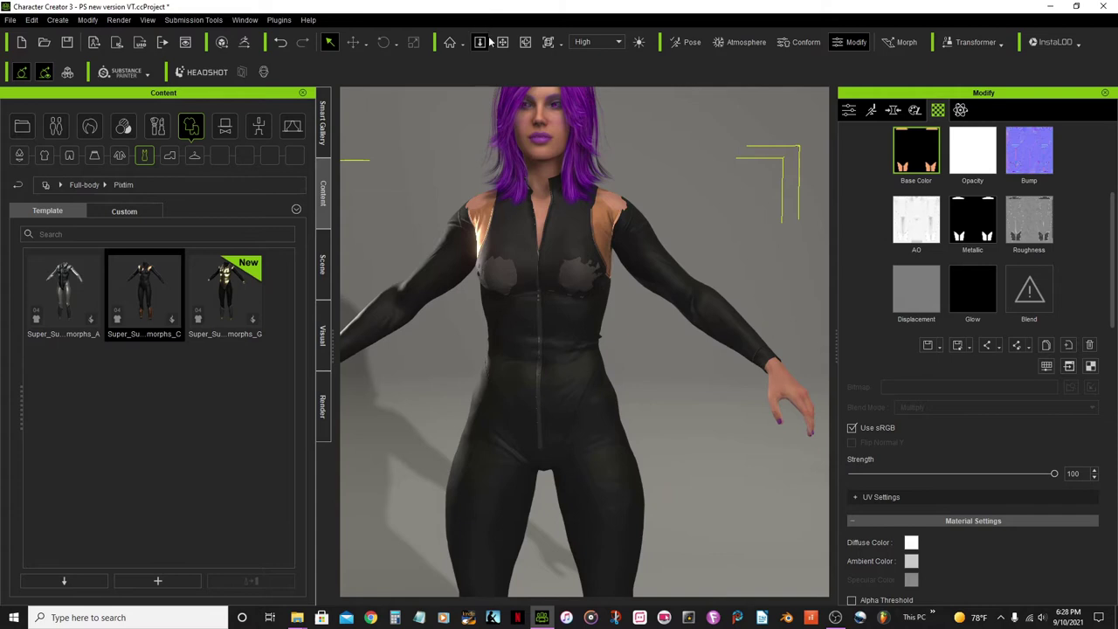
left_click(503, 42)
left_click_drag(594, 282, 635, 396)
scroll(632, 398, "up", 2)
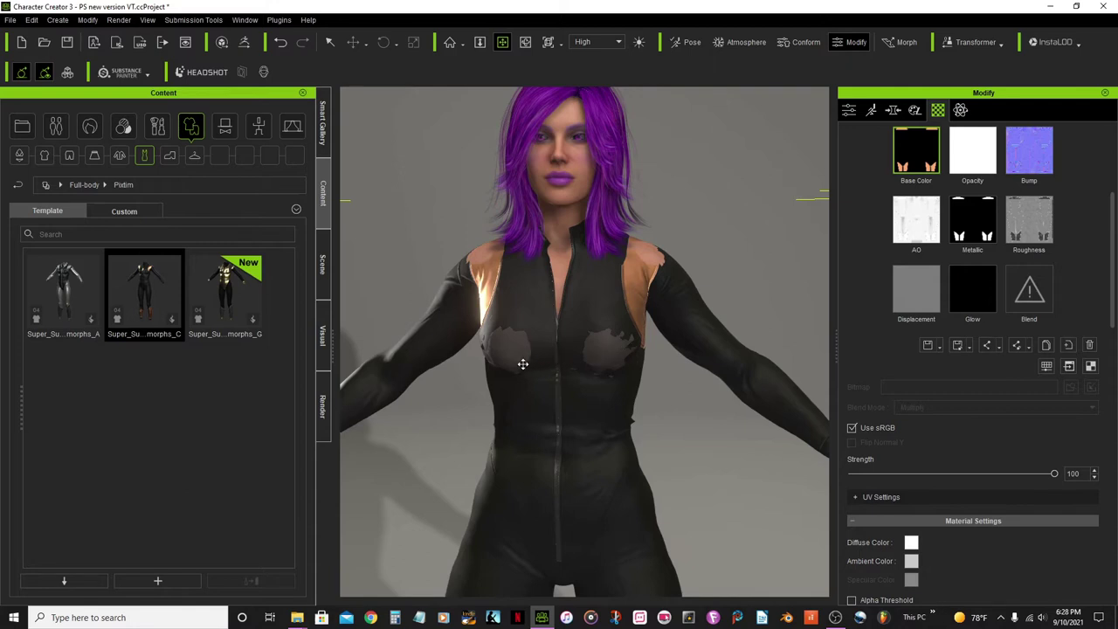
scroll(521, 354, "down", 1)
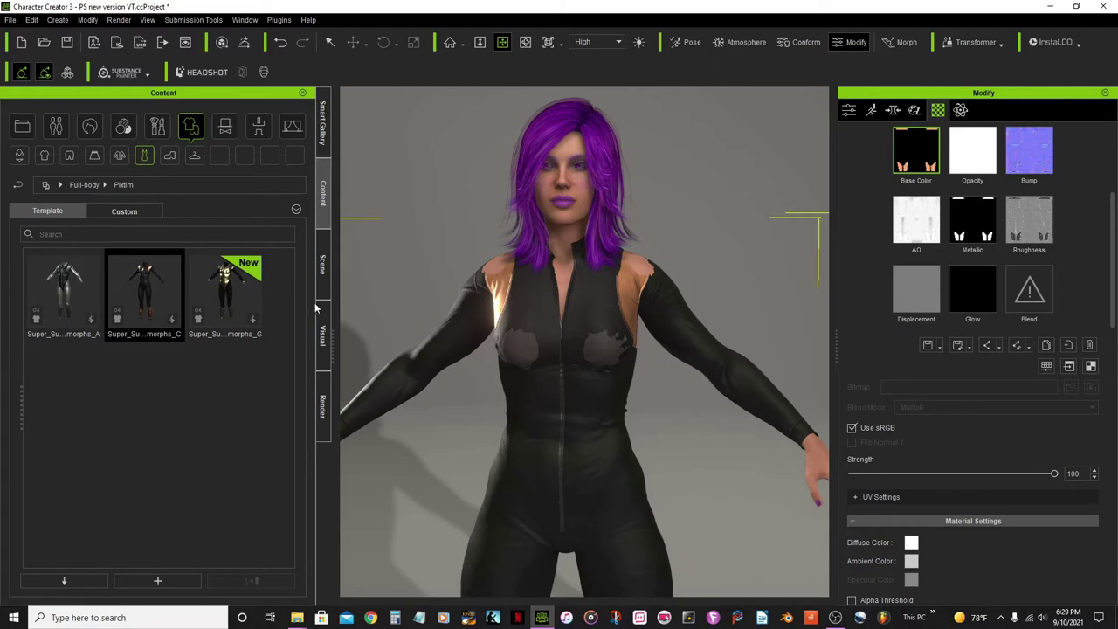
Delete the Underwear Bottoms and the Bra from the Scene list.
left_click(325, 271)
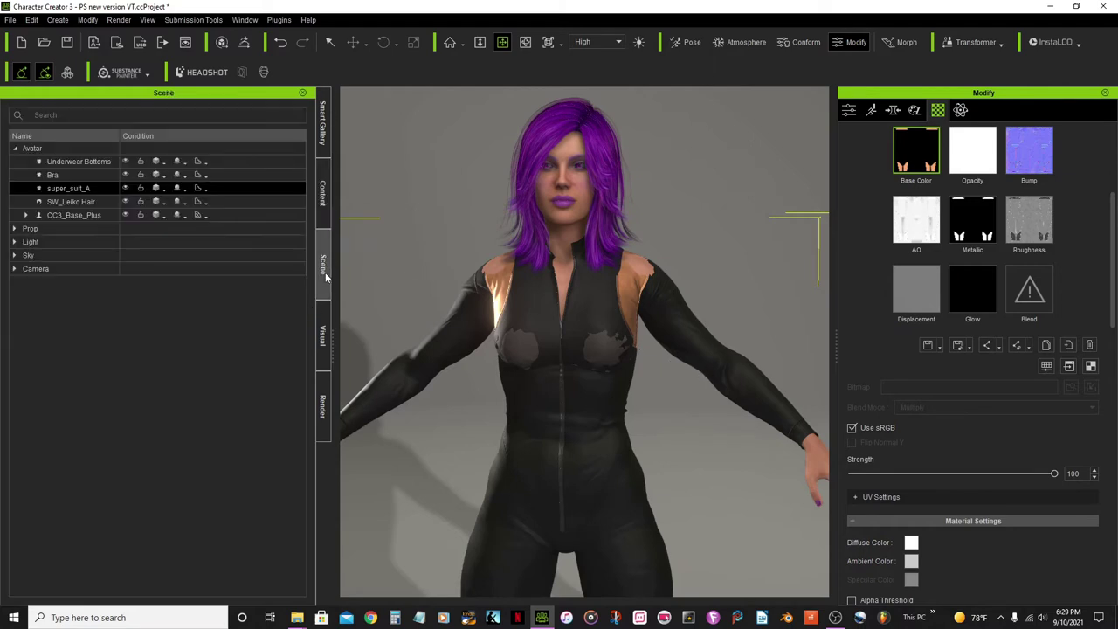
left_click(71, 168)
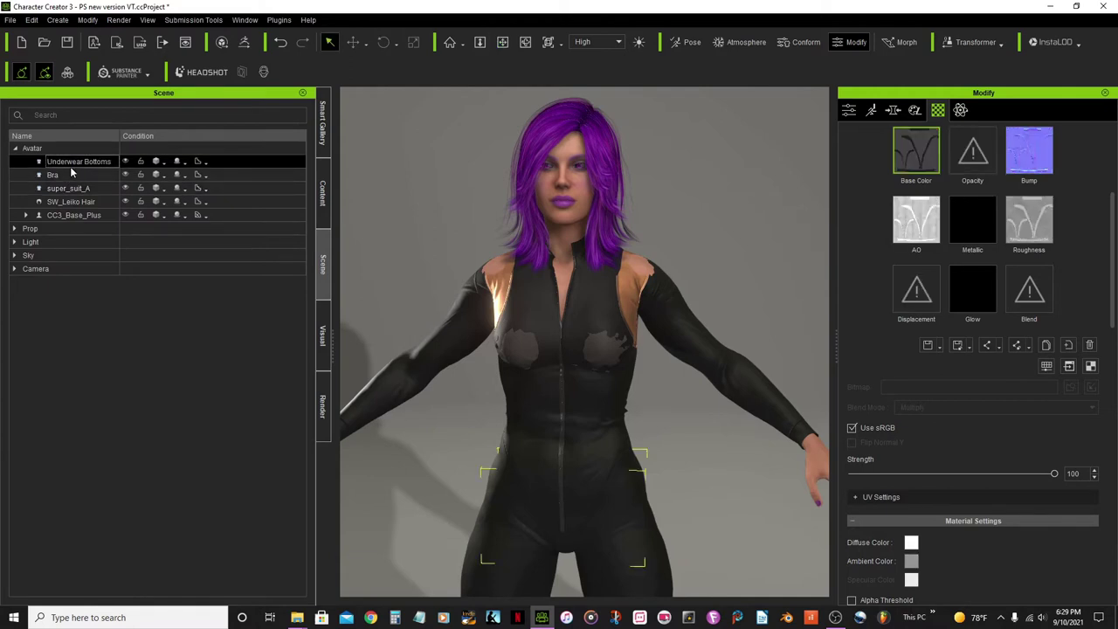
left_click(56, 175, "ctrl")
key("Delete")
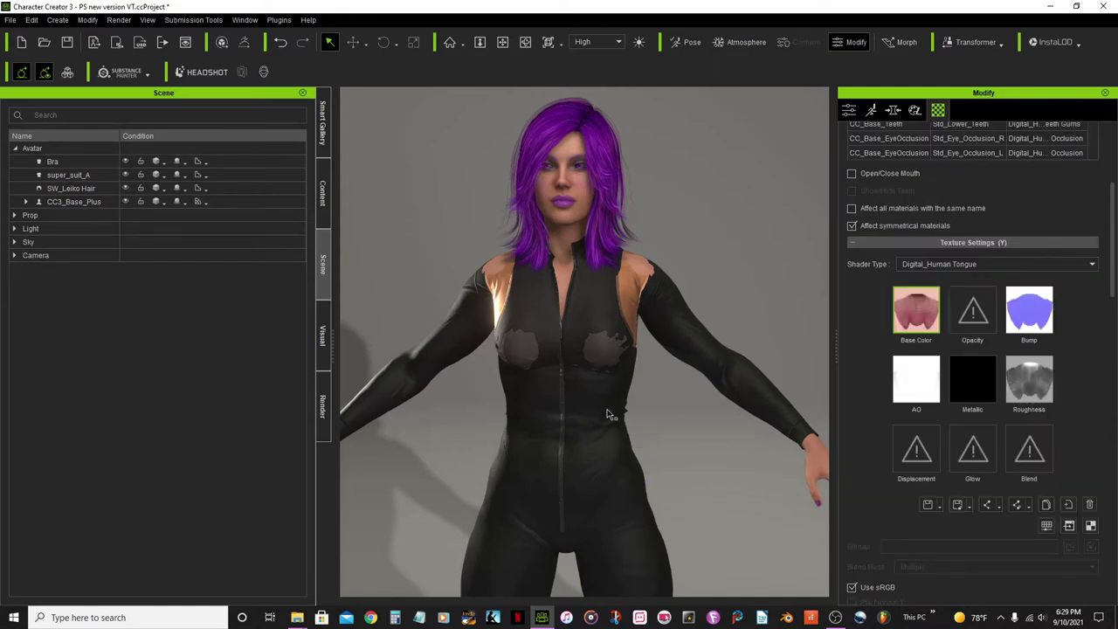
left_click(52, 163)
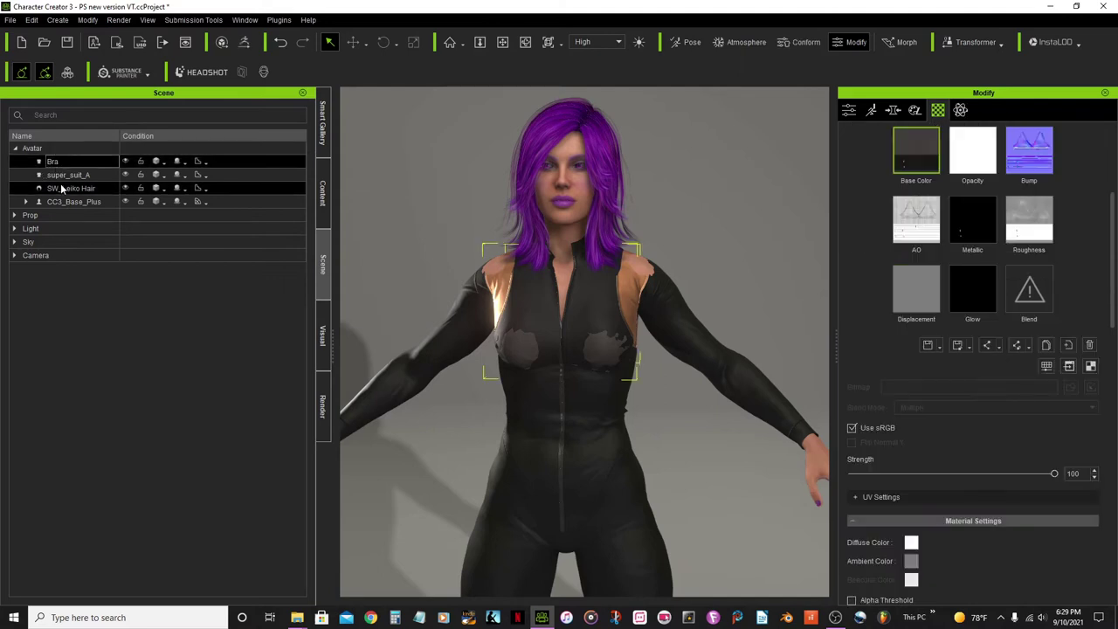
key("Delete")
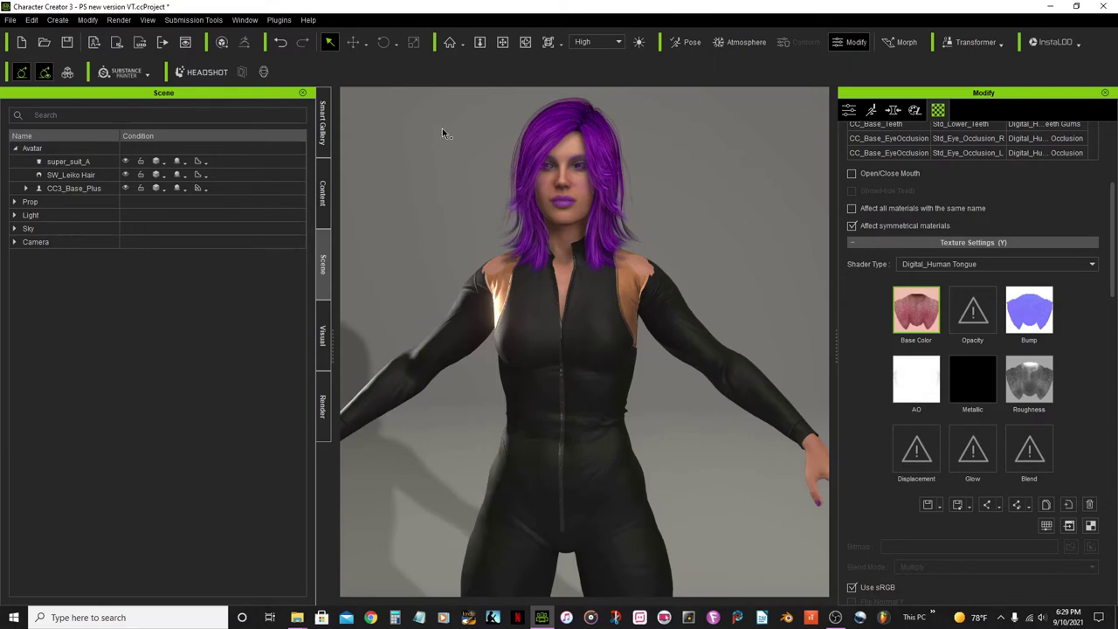
Orbit and pan to the face and shoulder, then select the super_suit_A outfit.
left_click(524, 43)
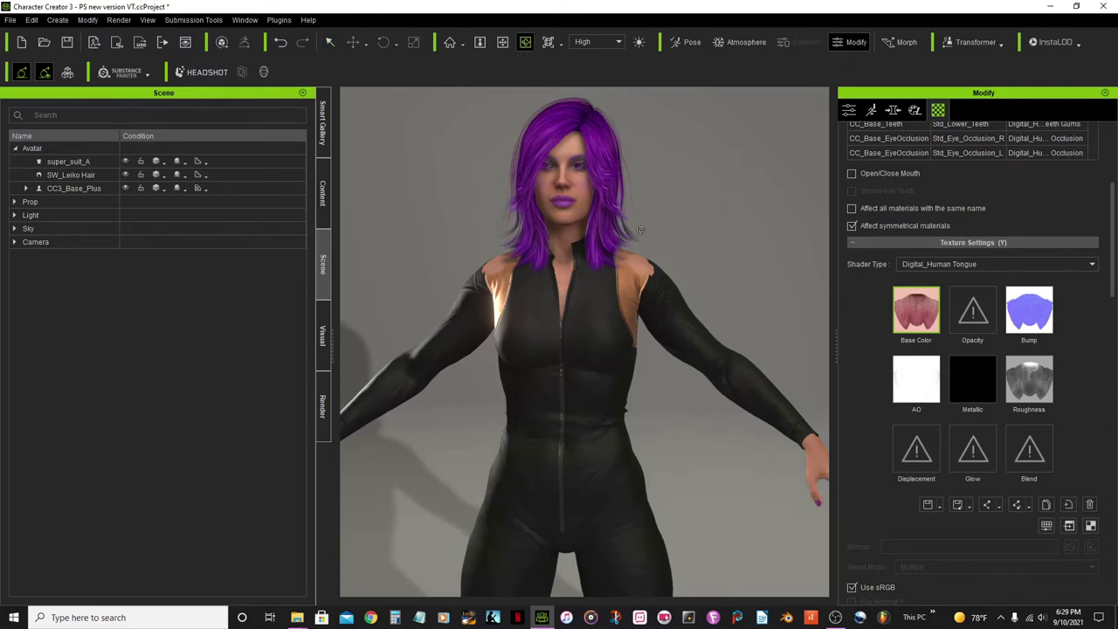
left_click_drag(640, 230, 572, 509)
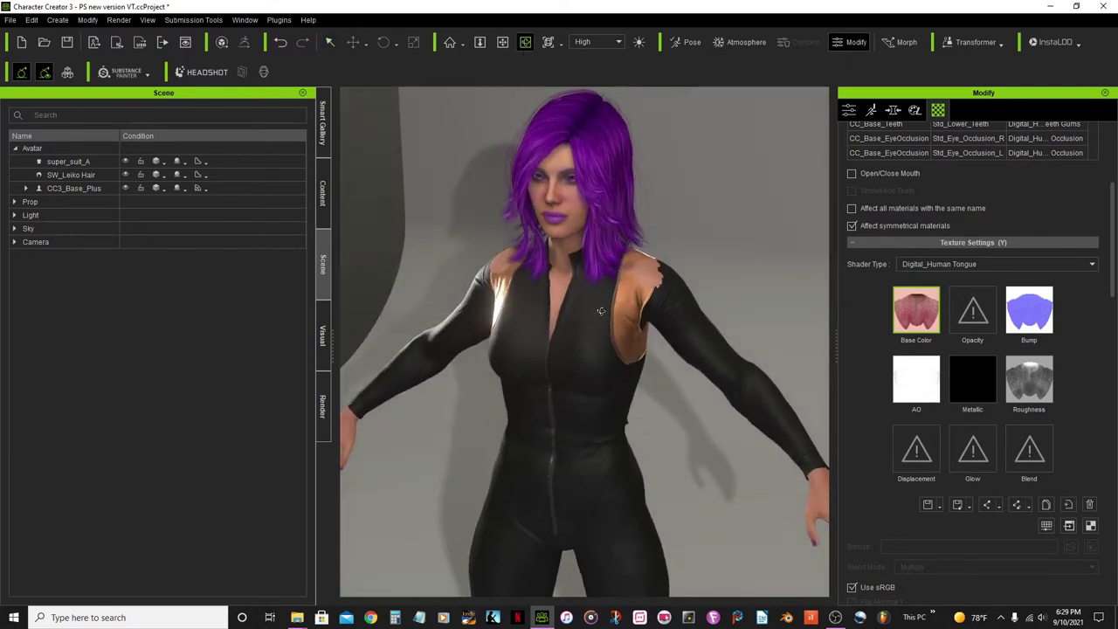
left_click_drag(601, 311, 660, 256)
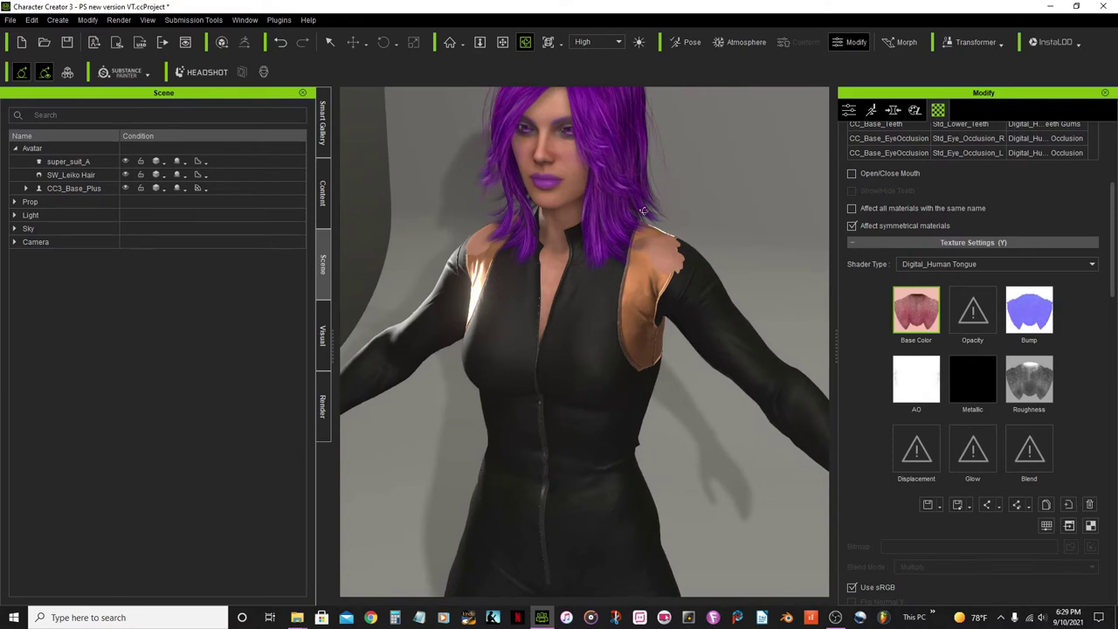
left_click(503, 42)
left_click_drag(552, 286, 482, 347)
scroll(493, 341, "up", 5)
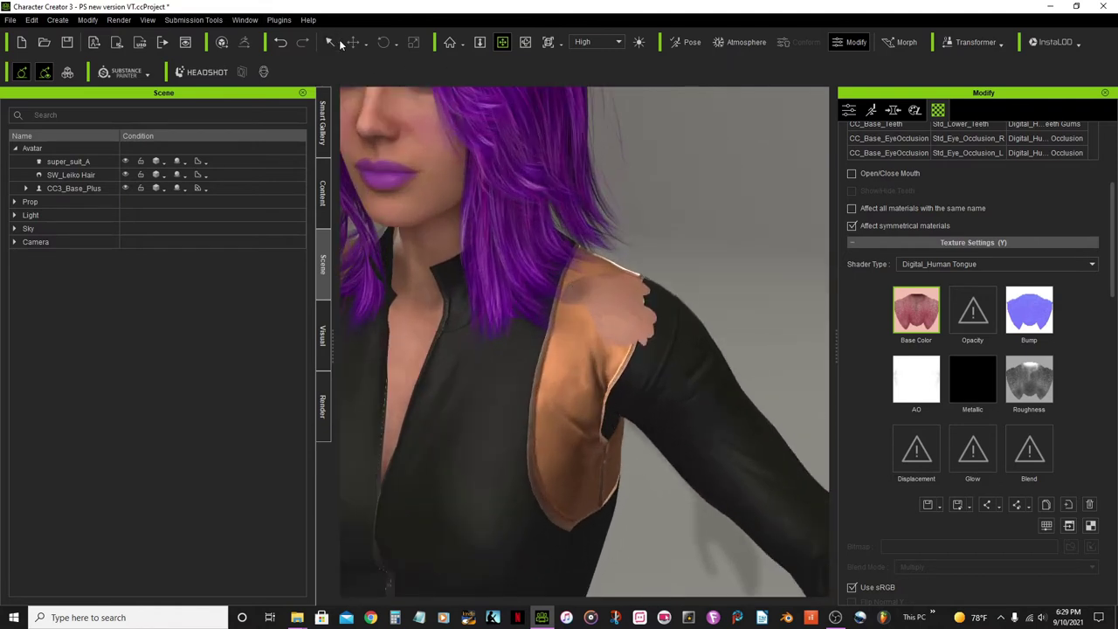
left_click(329, 42)
left_click(481, 379)
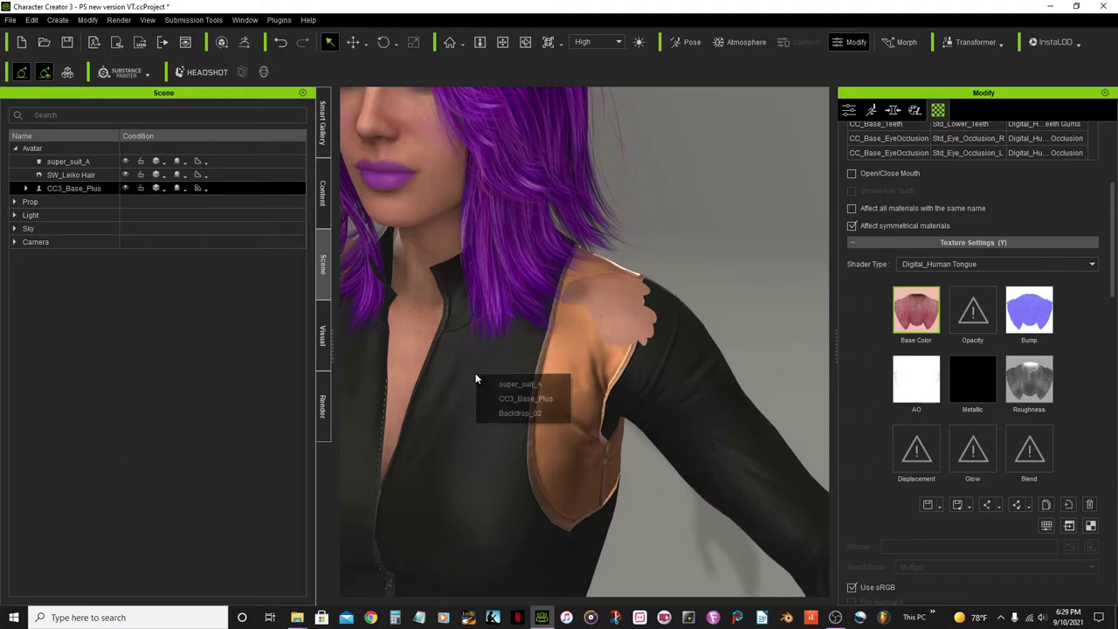
left_click(516, 385)
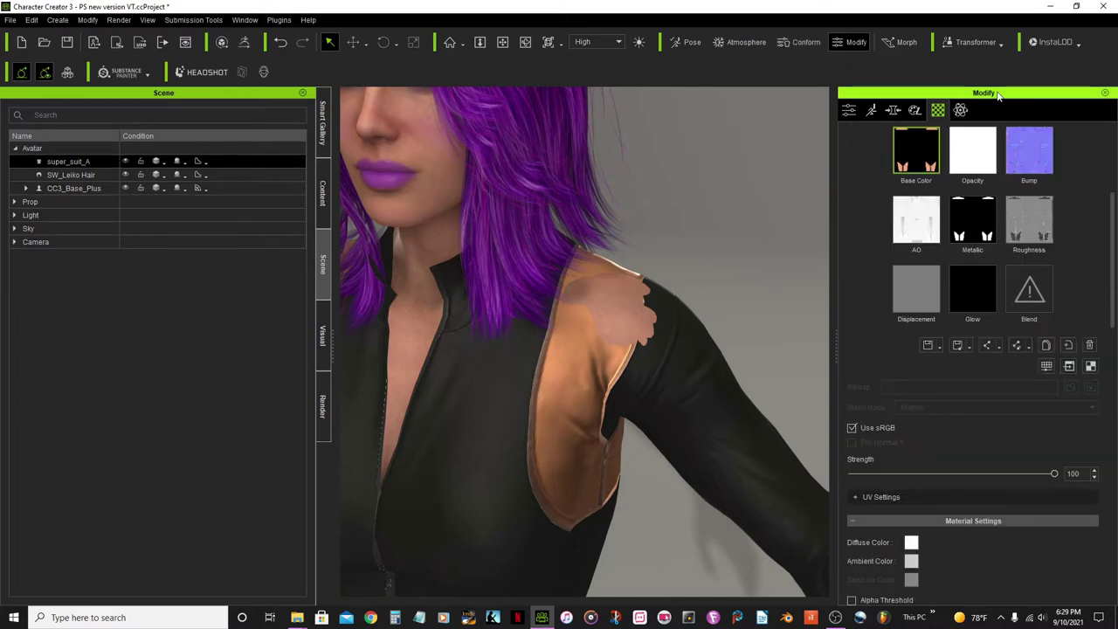
Enter Edit Mesh for super_suit_A from its attribute tab.
left_click(849, 110)
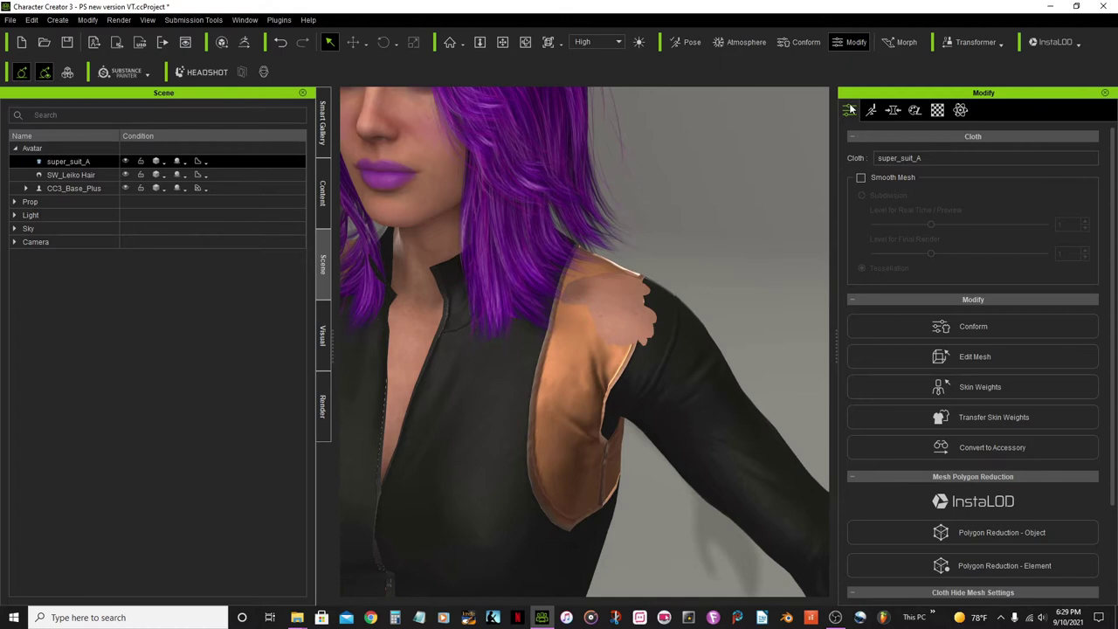
left_click(961, 360)
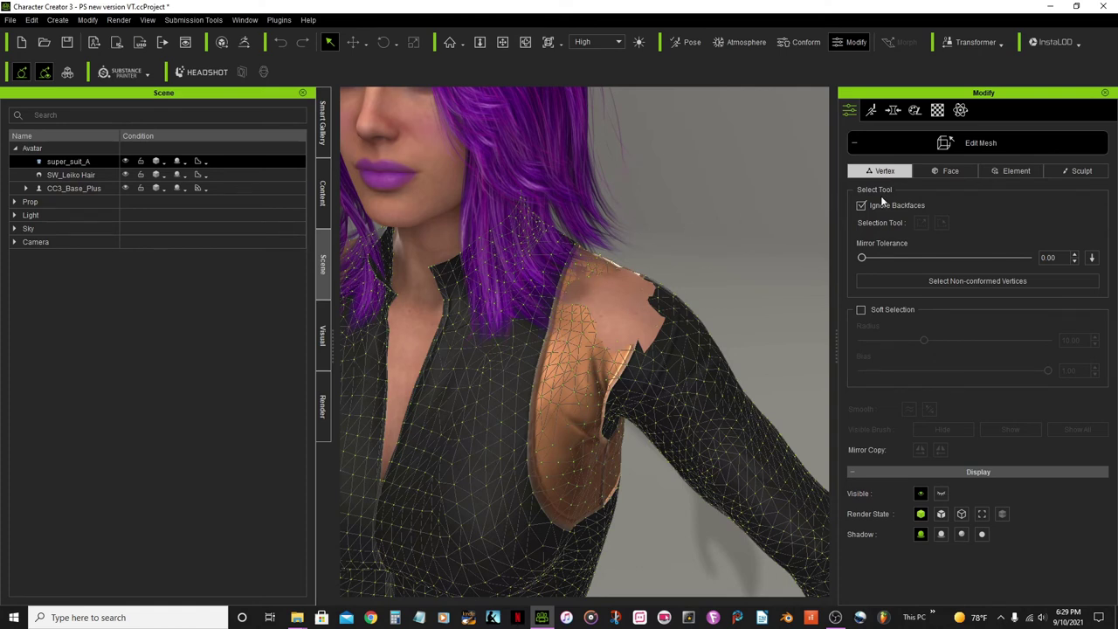
Sculpt the copper shoulder panel, then check it from the front and back.
left_click(1083, 172)
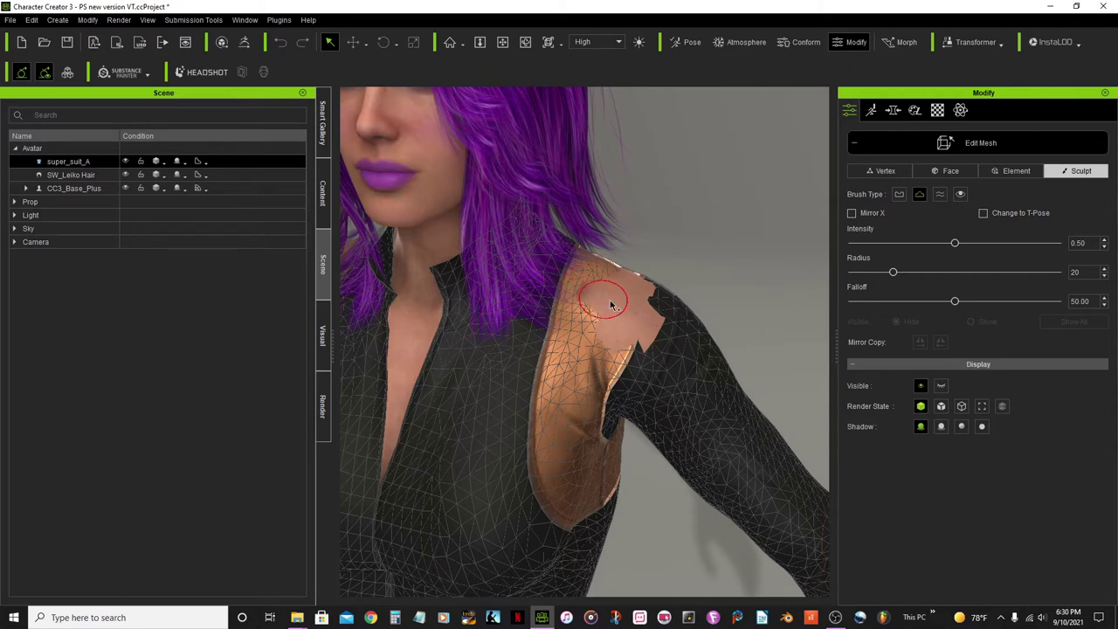
mouse_move(591, 292)
left_mouse_down()
mouse_move(638, 311)
mouse_move(630, 308)
mouse_move(628, 334)
mouse_move(610, 297)
mouse_move(633, 277)
mouse_move(657, 331)
left_mouse_up()
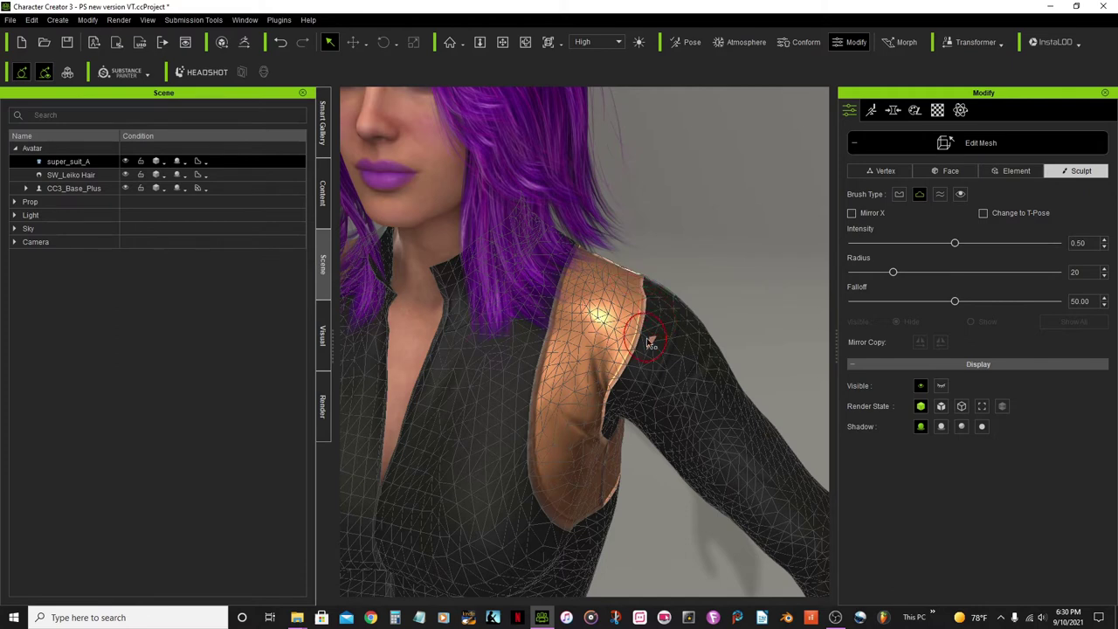
right_click_drag(651, 337, 568, 263)
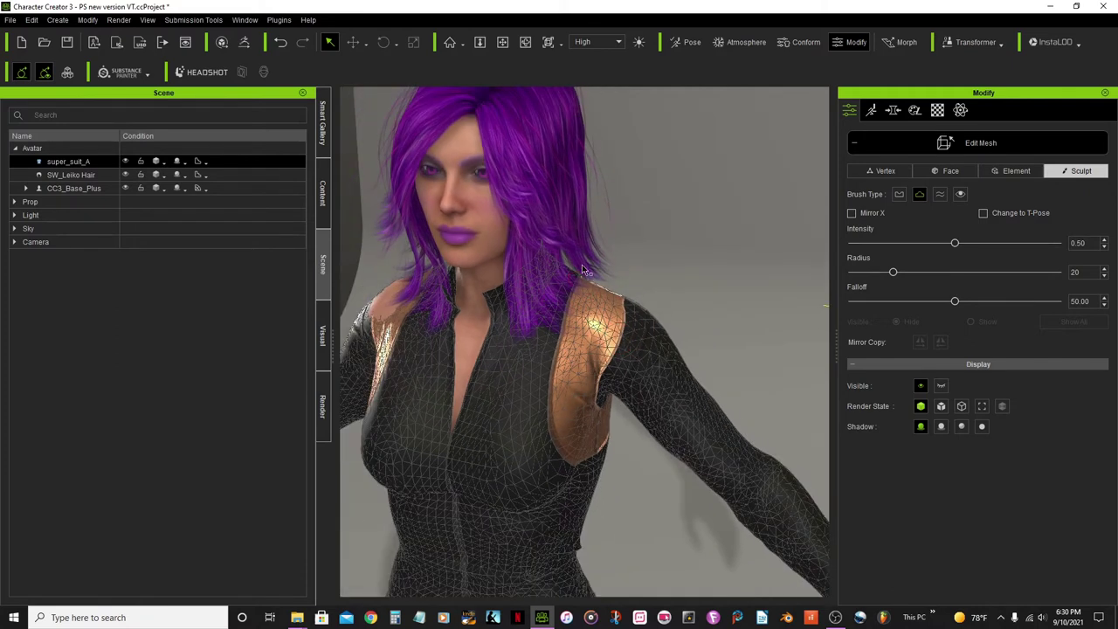
left_click(505, 48)
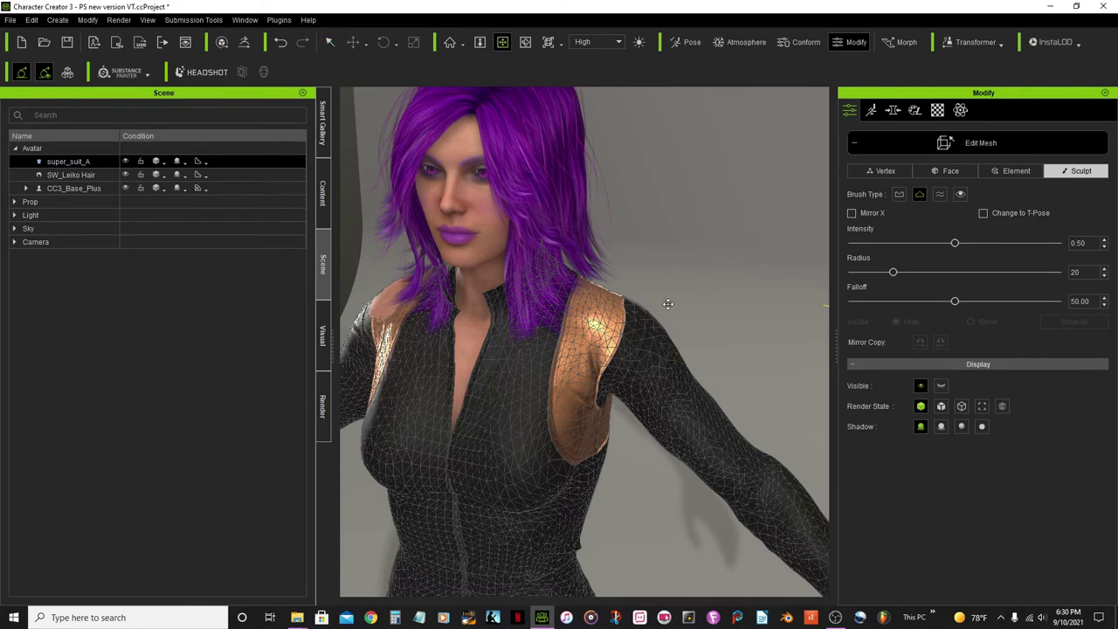
left_click_drag(659, 302, 645, 278)
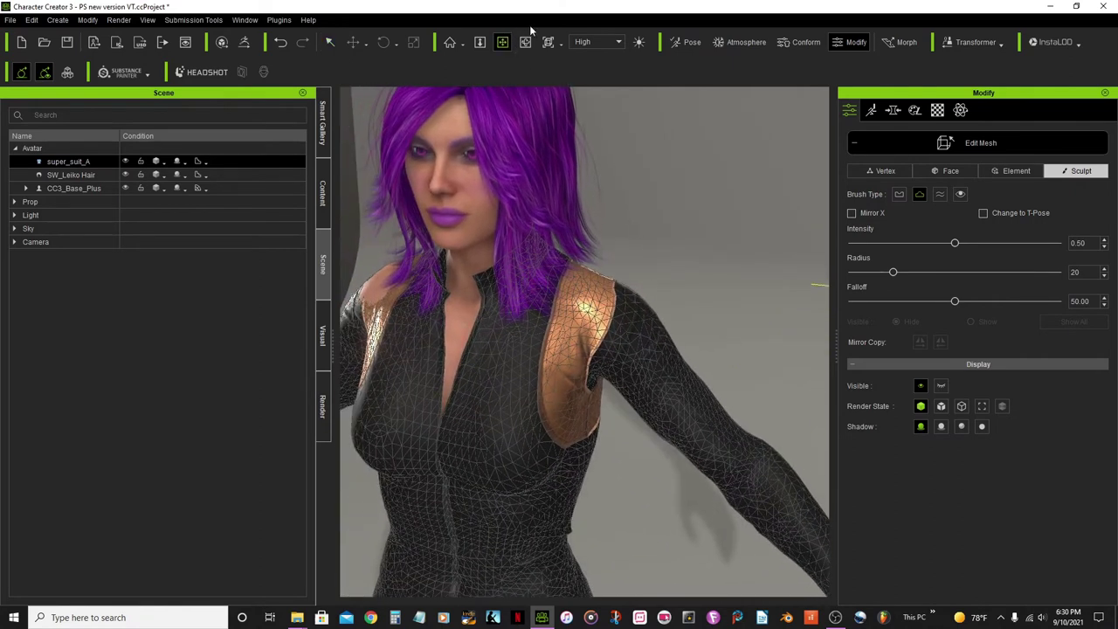
left_click(526, 42)
left_click_drag(568, 262, 149, 278)
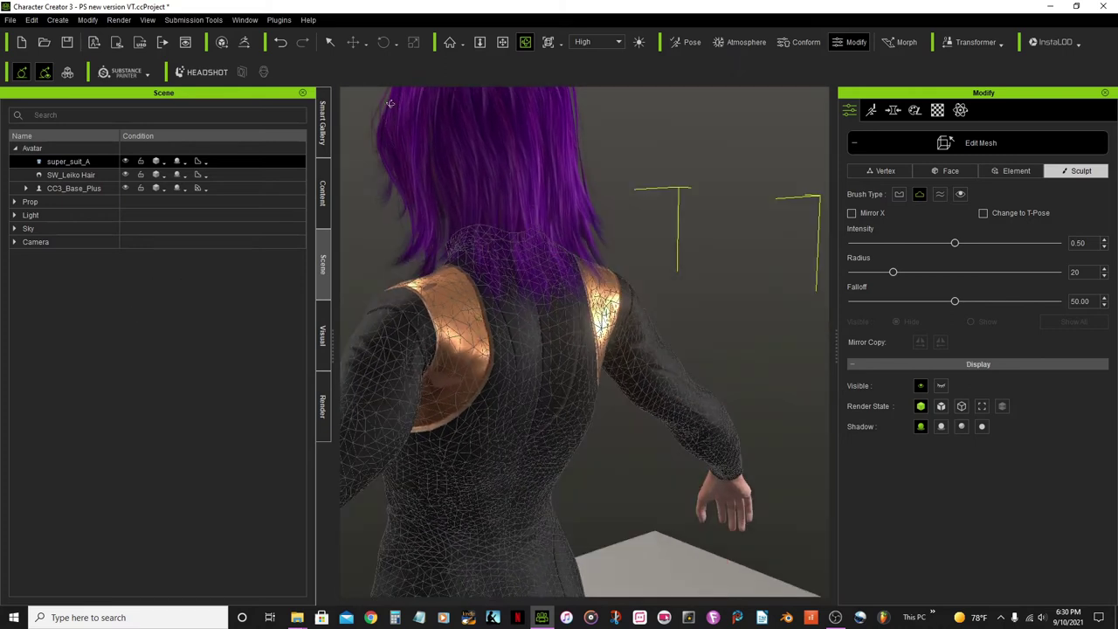
left_click(330, 42)
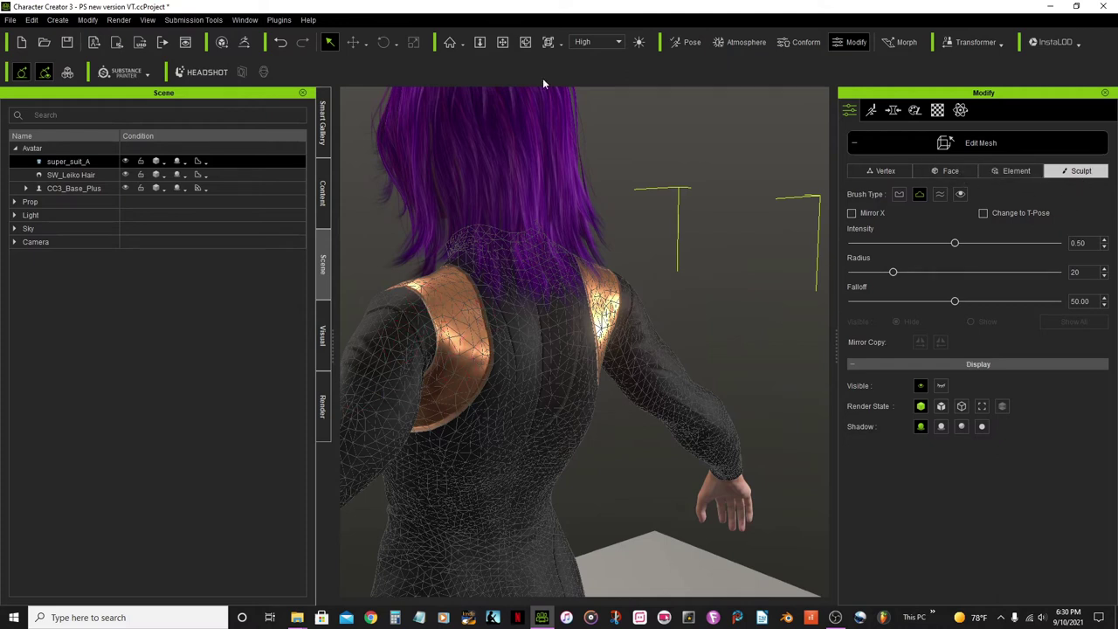
Smooth the copper shoulder panel from the back and side views.
left_click(525, 42)
left_click_drag(555, 342, 276, 394)
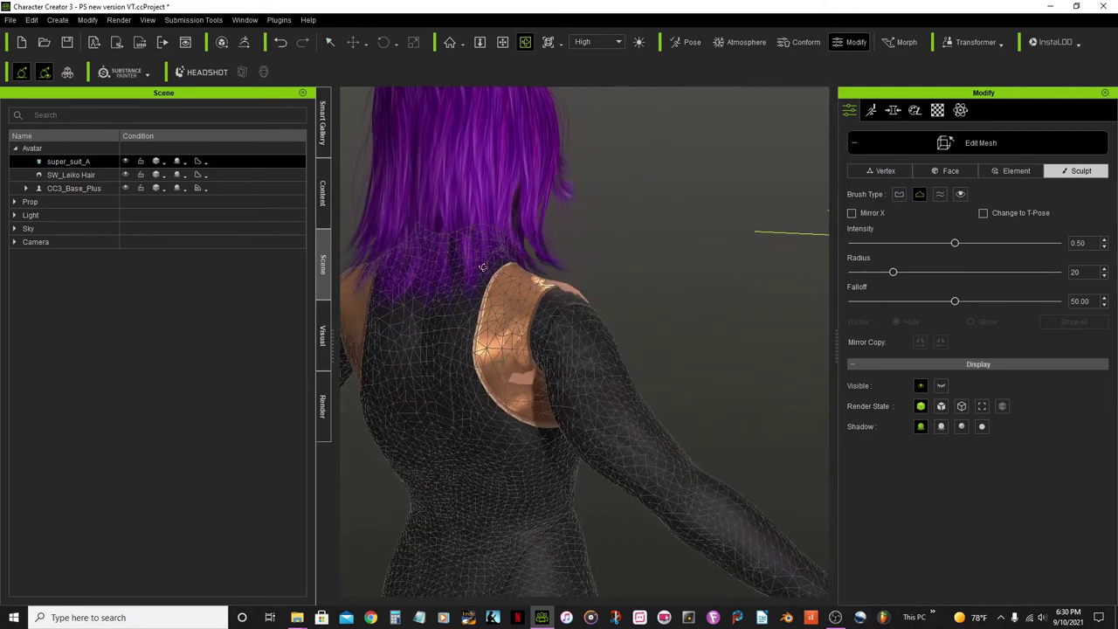
left_click(330, 43)
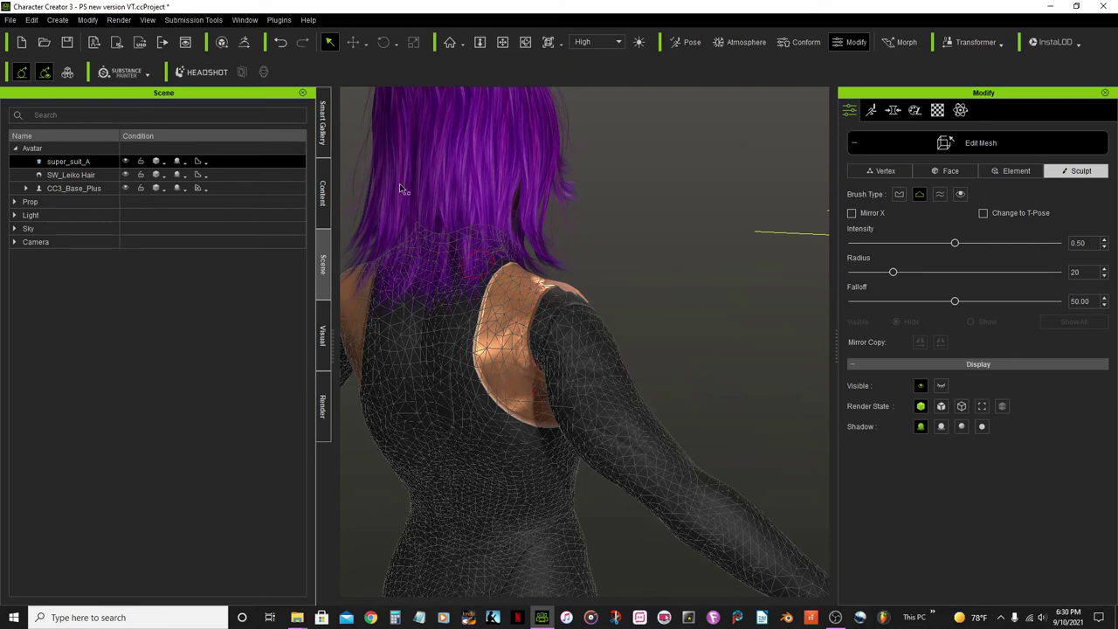
left_click(525, 42)
left_click_drag(594, 367, 552, 362)
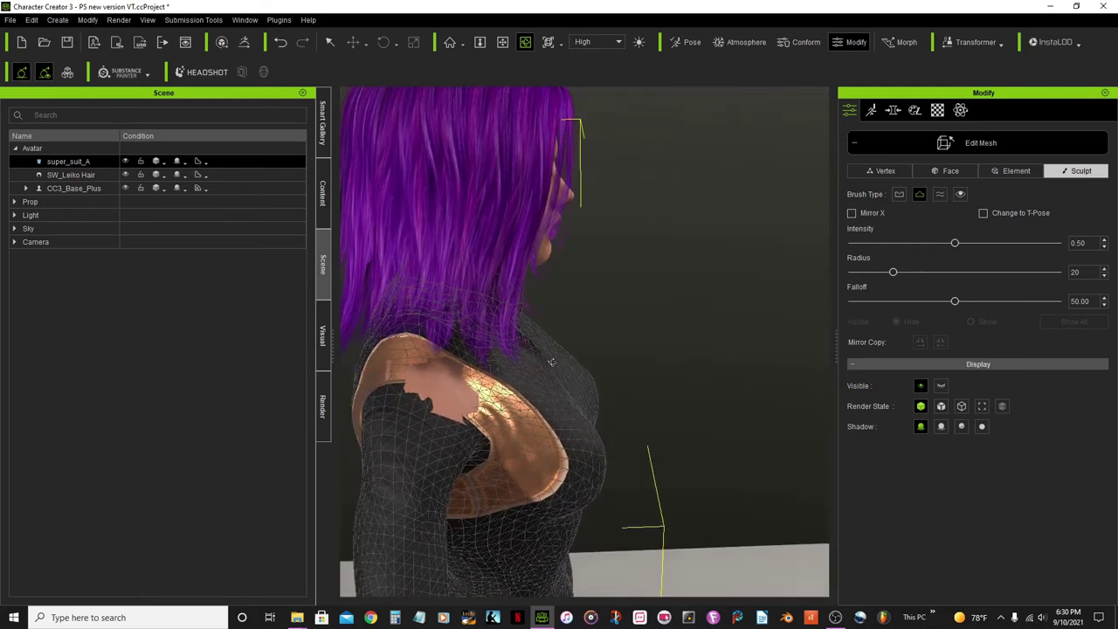
left_click(330, 43)
mouse_move(445, 411)
left_mouse_down()
mouse_move(437, 393)
mouse_move(385, 367)
mouse_move(472, 384)
mouse_move(444, 374)
mouse_move(463, 401)
mouse_move(419, 398)
mouse_move(480, 406)
left_mouse_up()
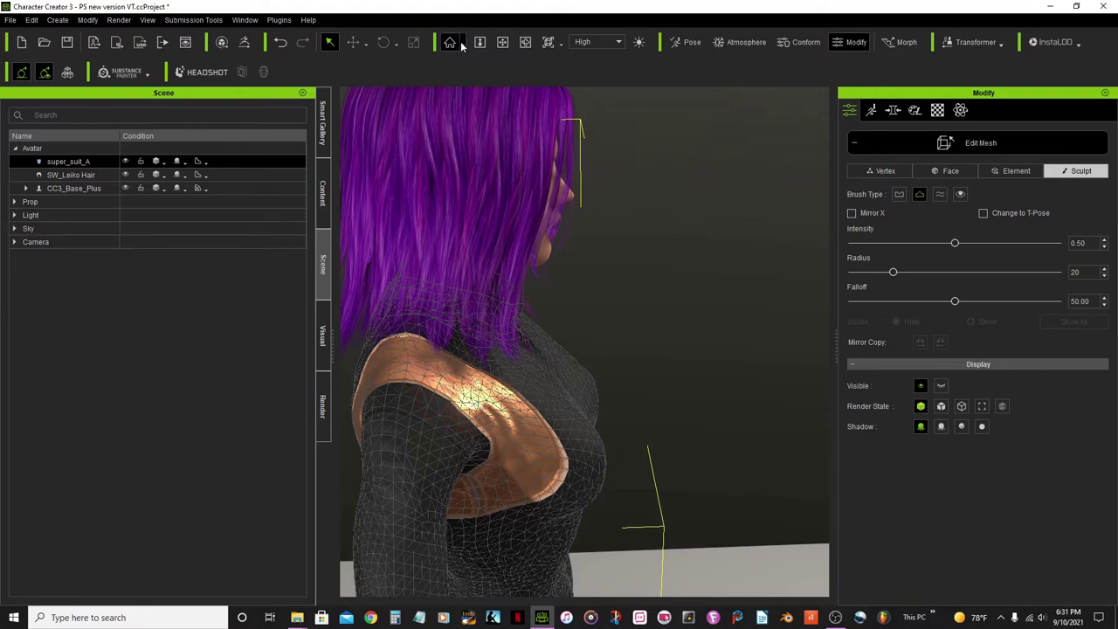
Review the sculpt from three-quarter and front views, then exit mesh editing.
left_click(525, 42)
left_click_drag(688, 364, 470, 77)
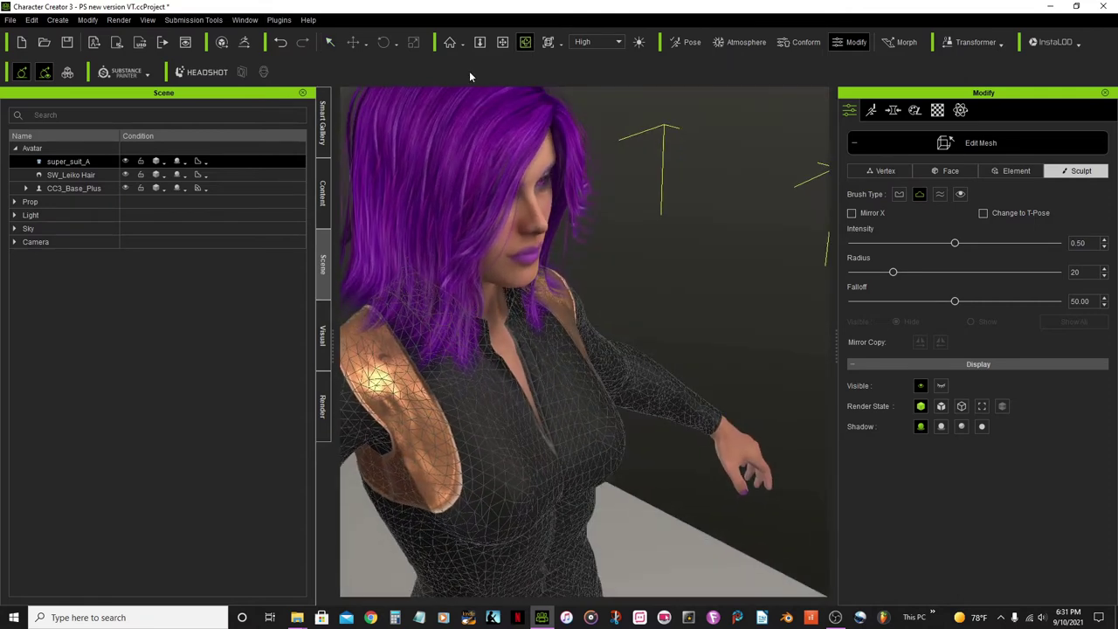
left_click(330, 42)
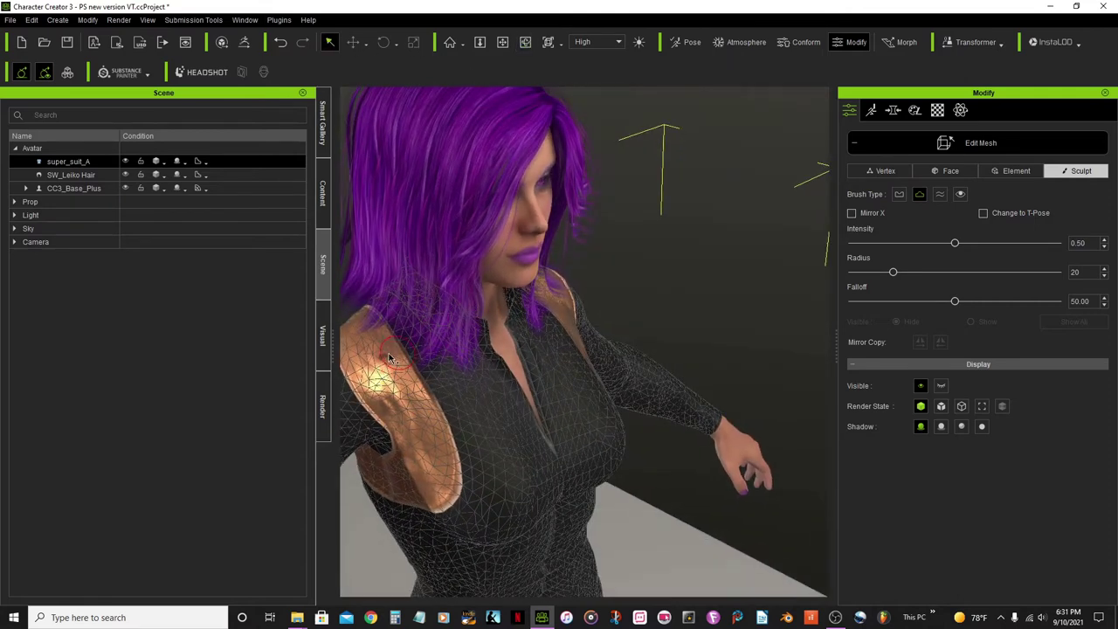
left_click(524, 43)
left_click_drag(559, 349, 524, 398)
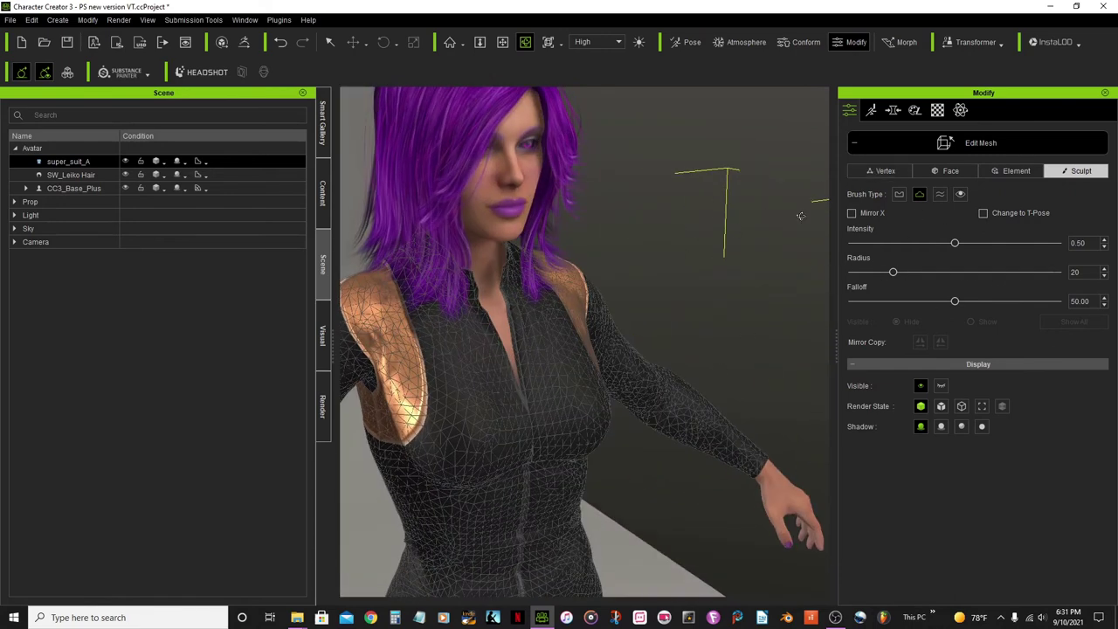
left_click(967, 145)
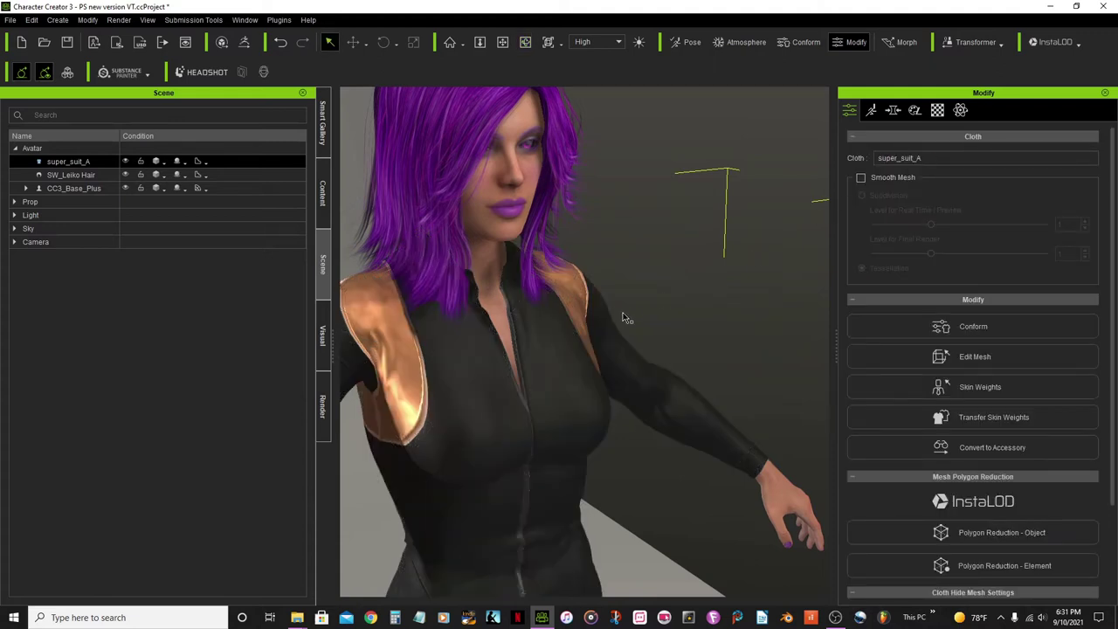
Recentre the character in the view and save the project.
left_click(503, 42)
left_click_drag(540, 294, 717, 258)
scroll(717, 258, "down", 5)
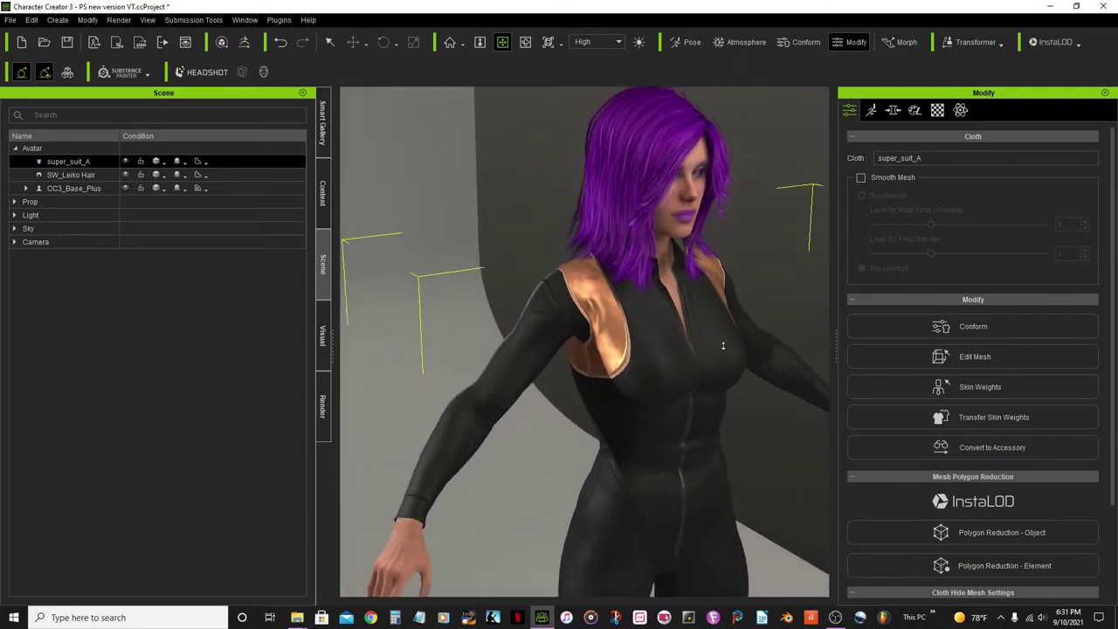
scroll(679, 374, "up", 2)
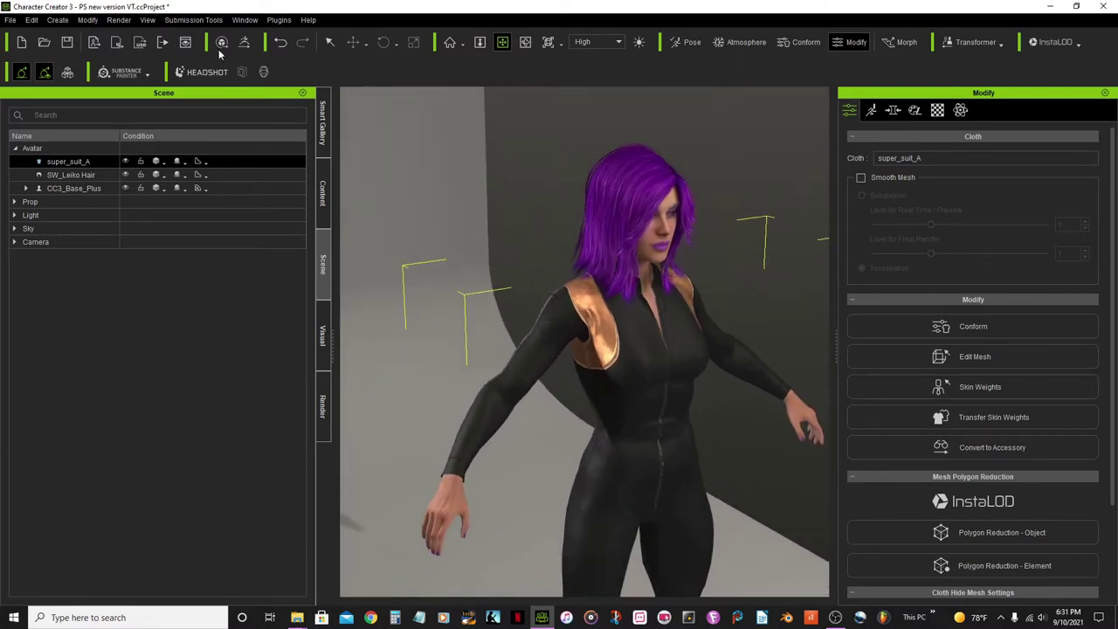
left_click(65, 45)
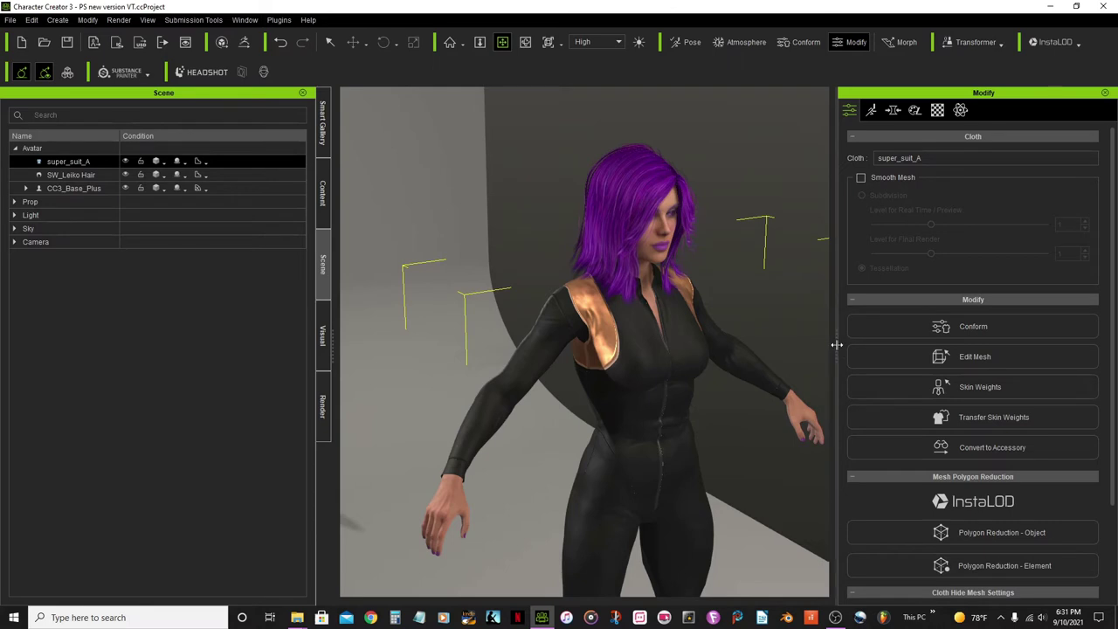
Widen the viewport, rotate to a front view, and bring up the Content library.
left_click_drag(837, 345, 867, 346)
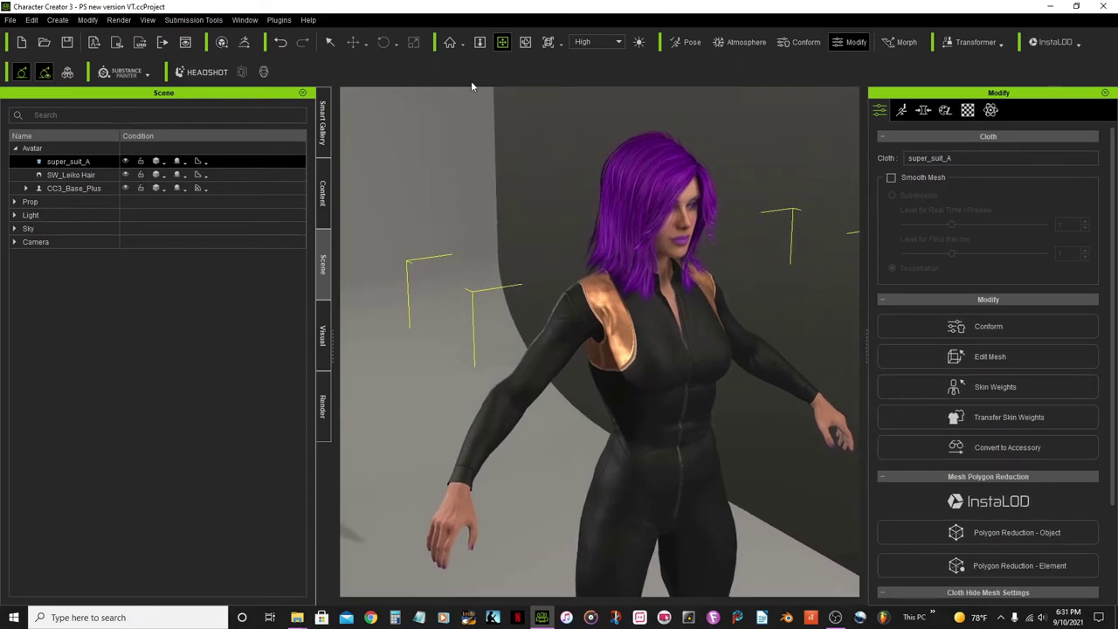
left_click_drag(573, 242, 527, 187)
left_click(526, 43)
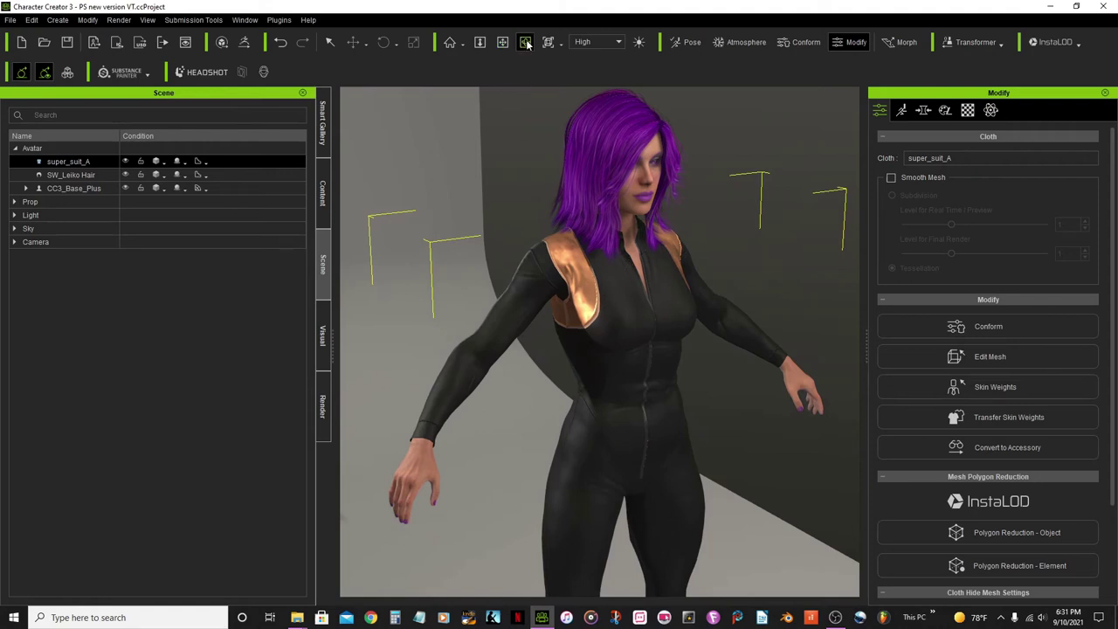
left_click_drag(757, 408, 603, 465)
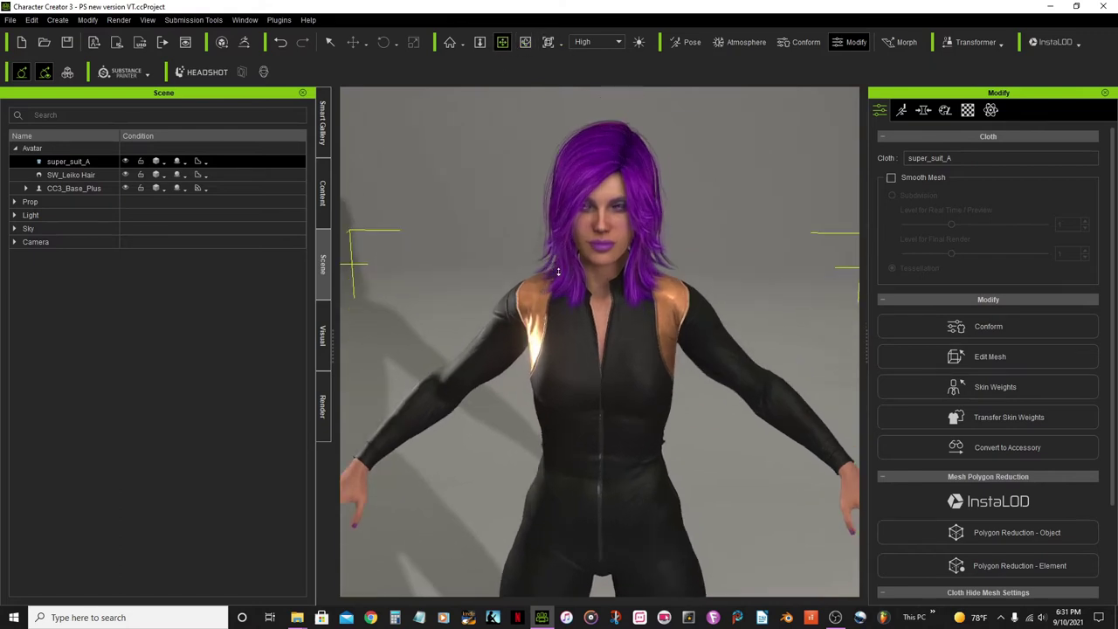
scroll(558, 272, "down", 3)
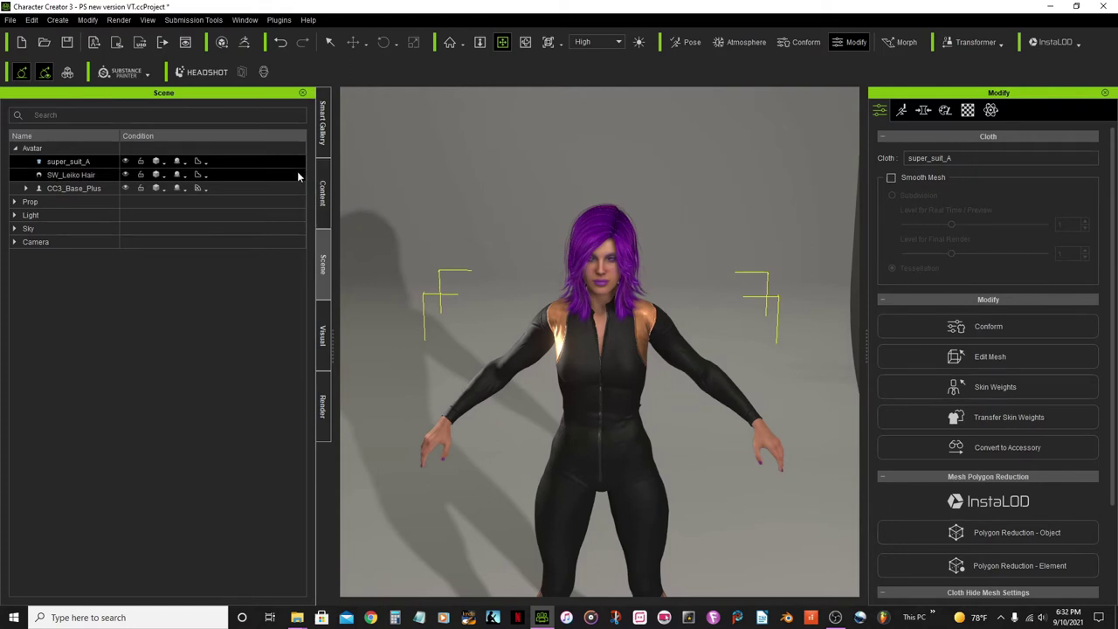
left_click(320, 194)
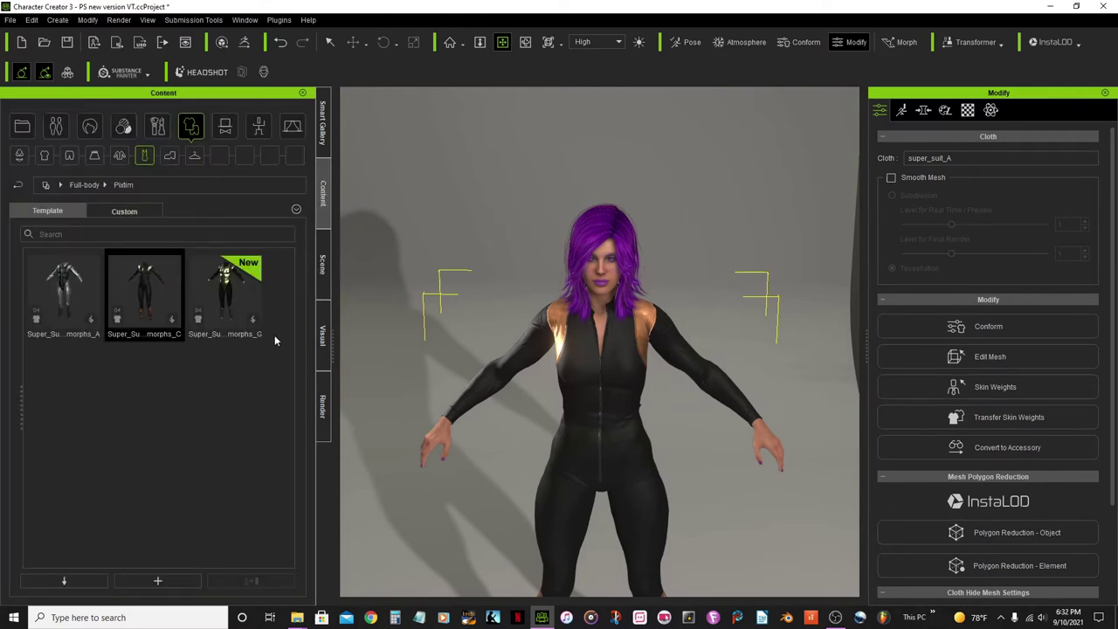
Put the Super_Boots_W_C boots from Shoes > Pixtim on the character and reframe it.
left_click(169, 157)
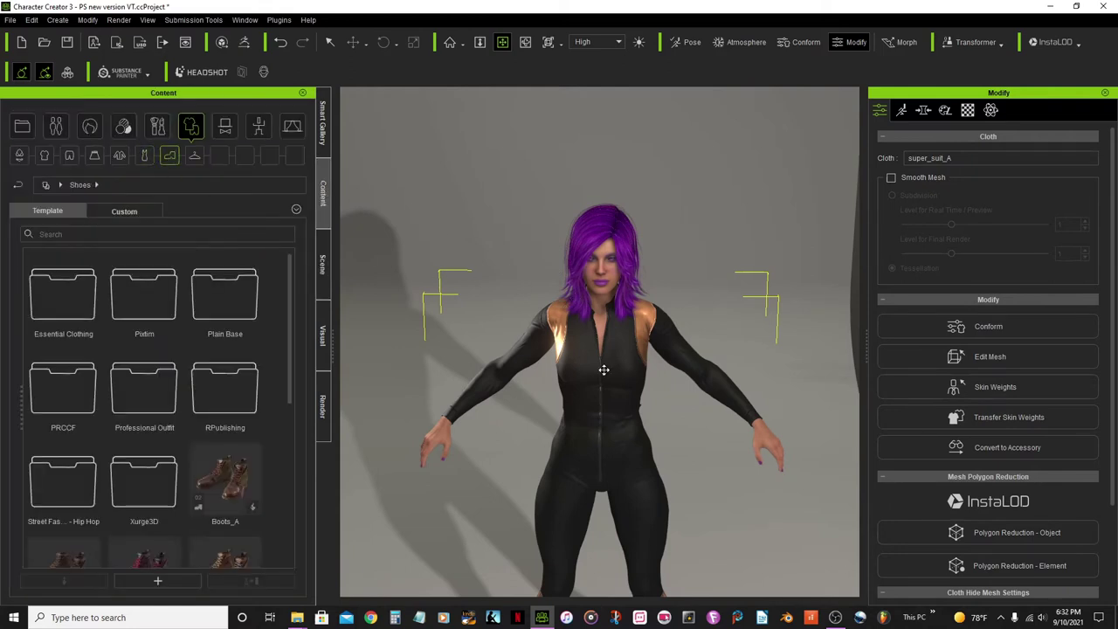
middle_click_drag(604, 367, 573, 132)
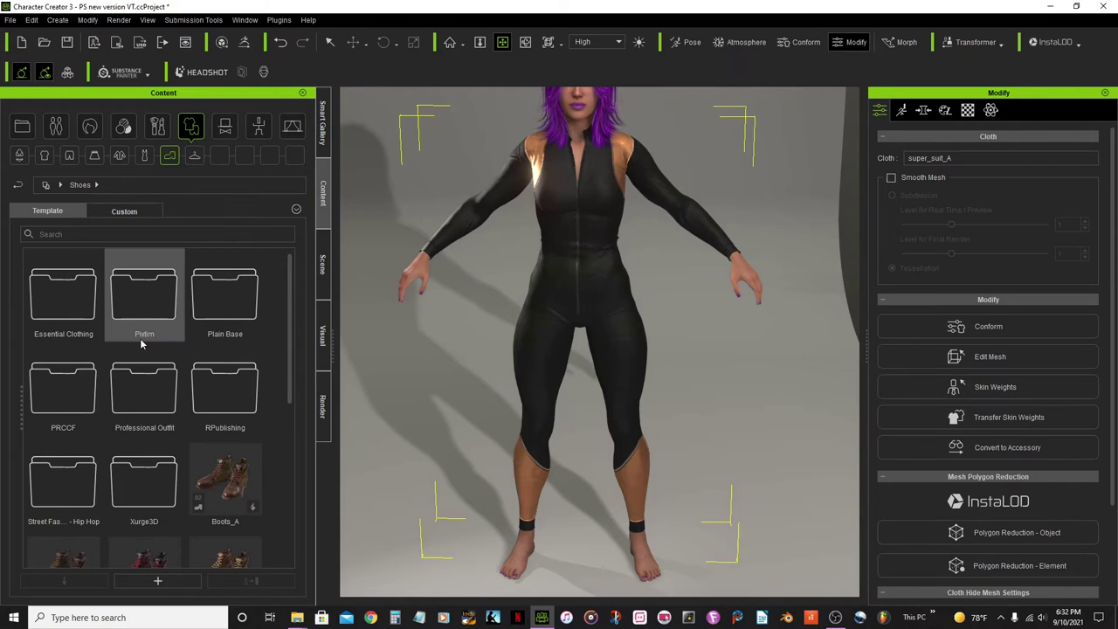
double_click(133, 304)
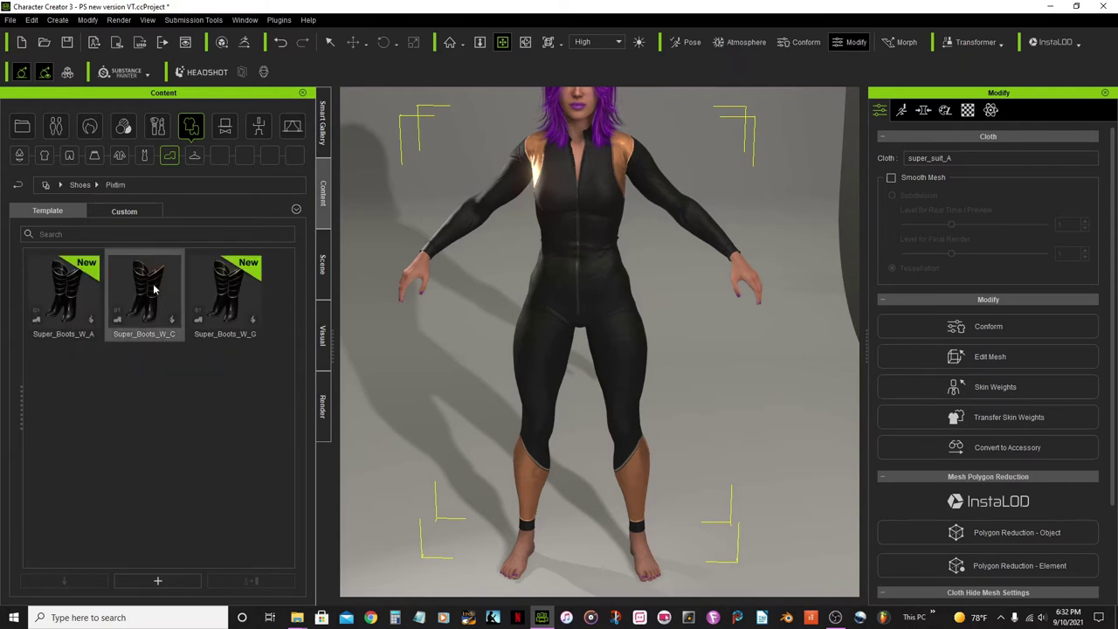
double_click(154, 289)
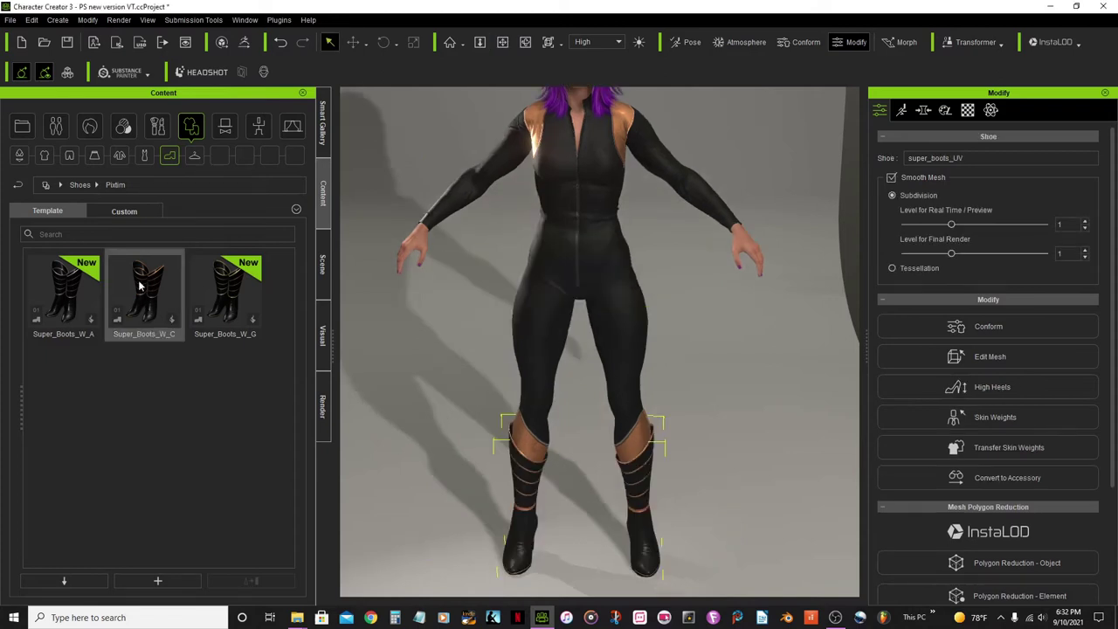
left_click(503, 42)
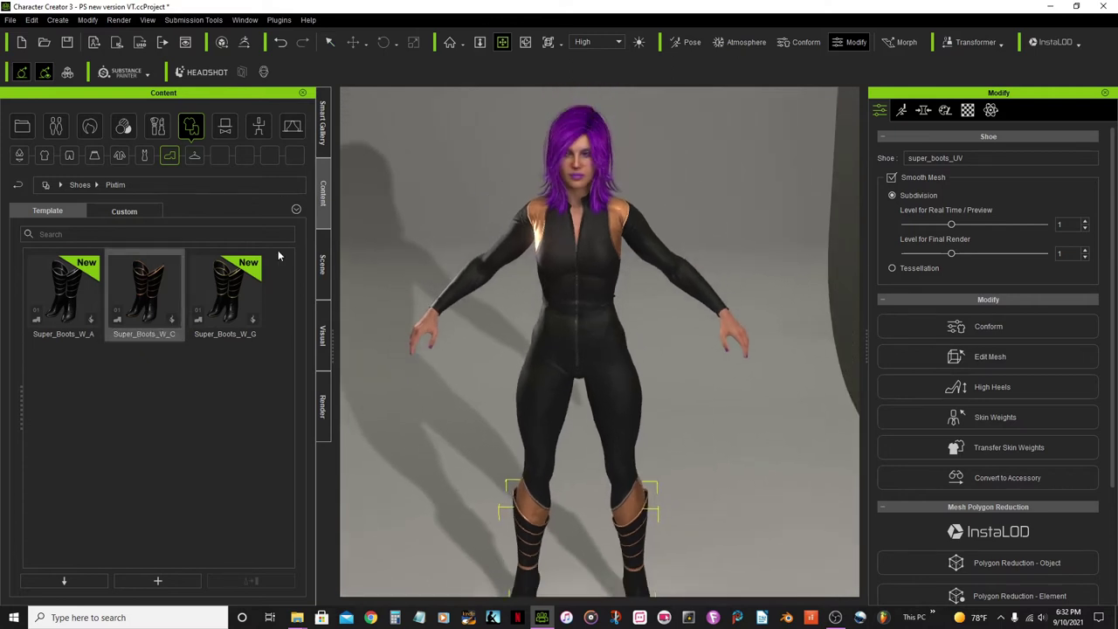
left_click(194, 157)
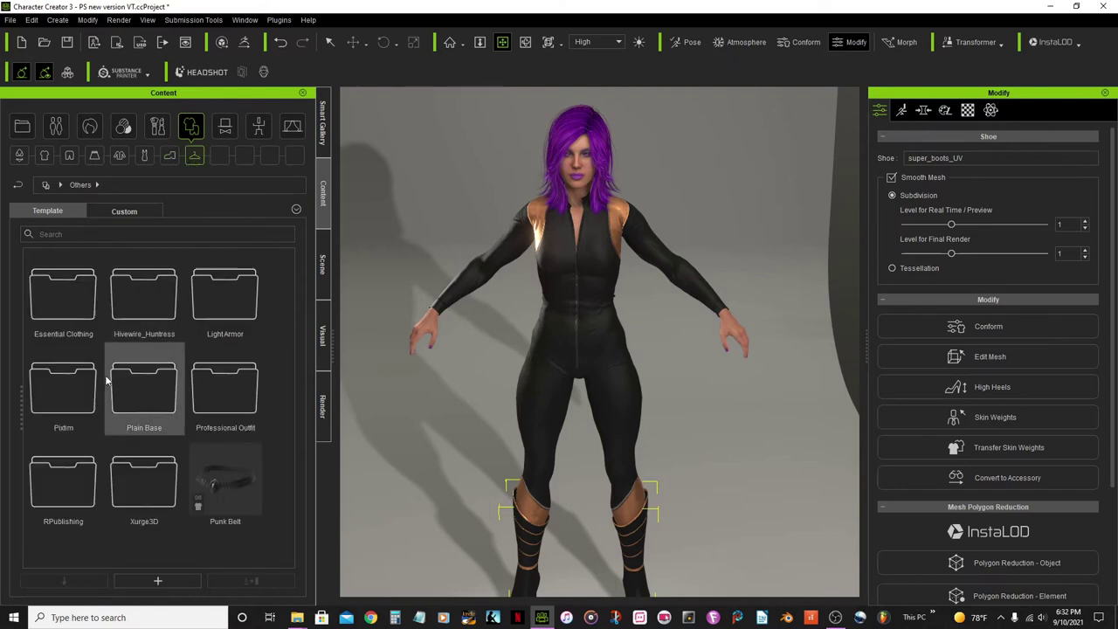
Apply the Belt_C belt from the Others > Pixtim folder.
double_click(52, 403)
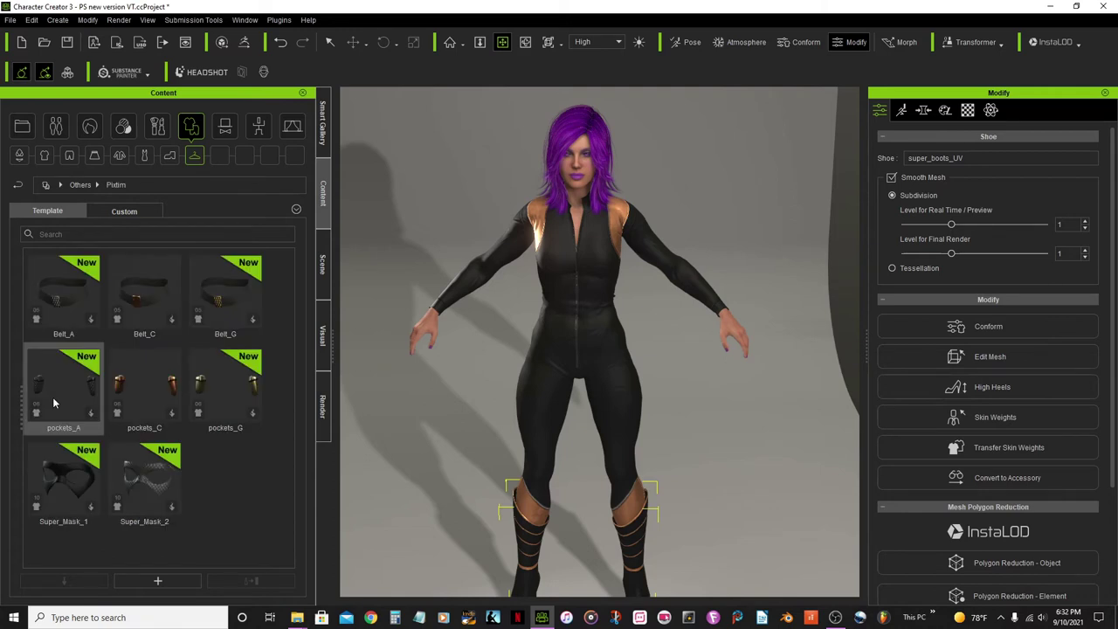
mouse_move(145, 318)
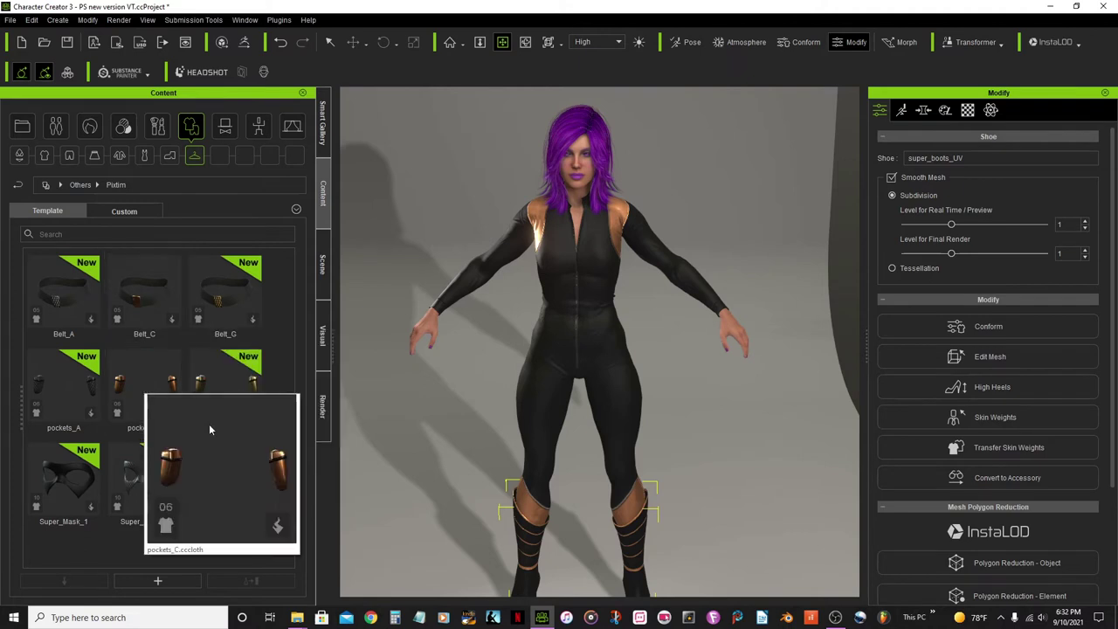
mouse_move(63, 516)
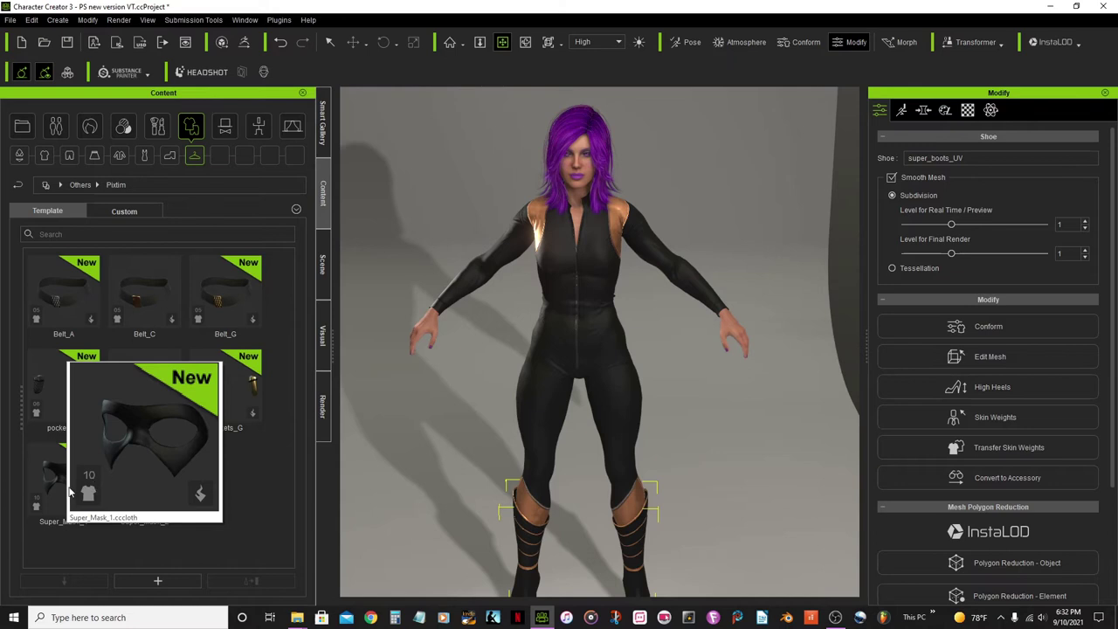
double_click(148, 311)
left_click(643, 372)
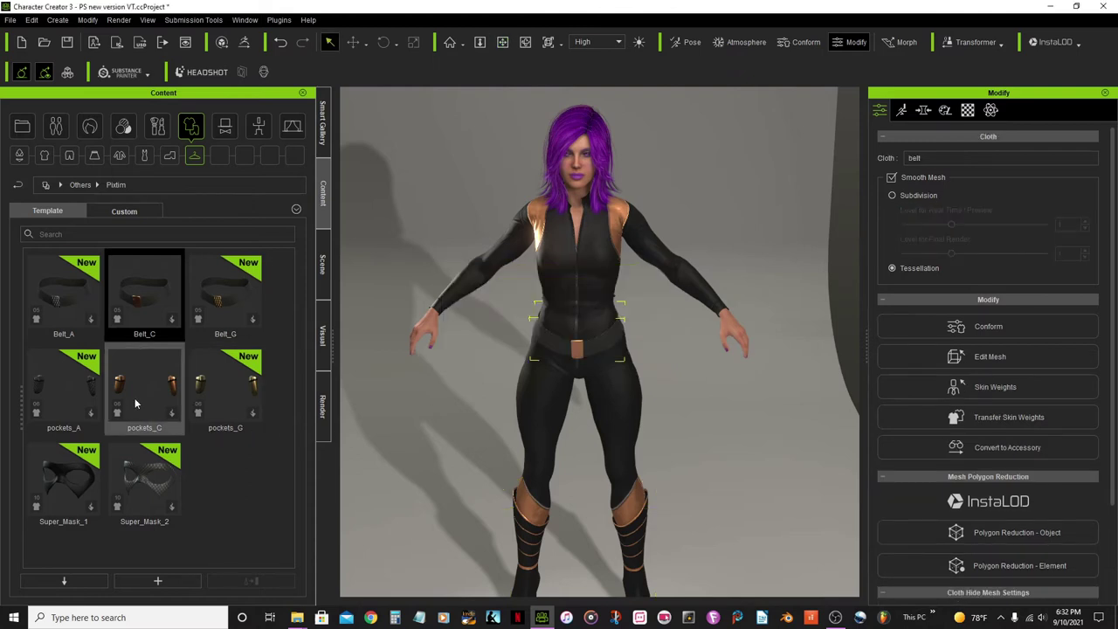
Add the pockets_C hip pouches, keeping their cloth shape.
mouse_move(136, 390)
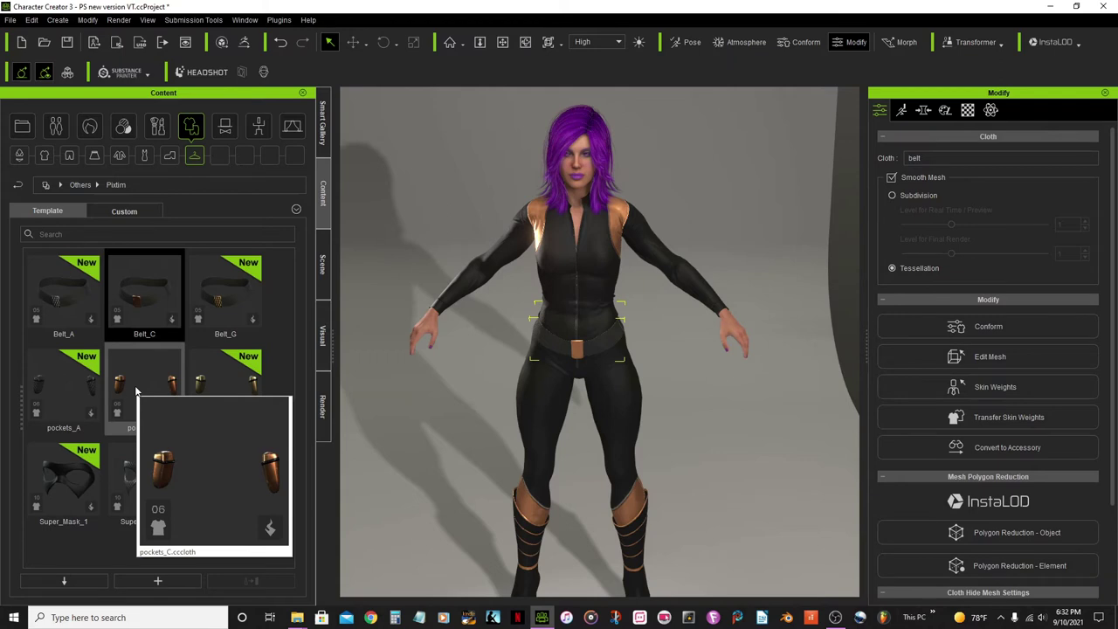
double_click(136, 391)
left_click(601, 375)
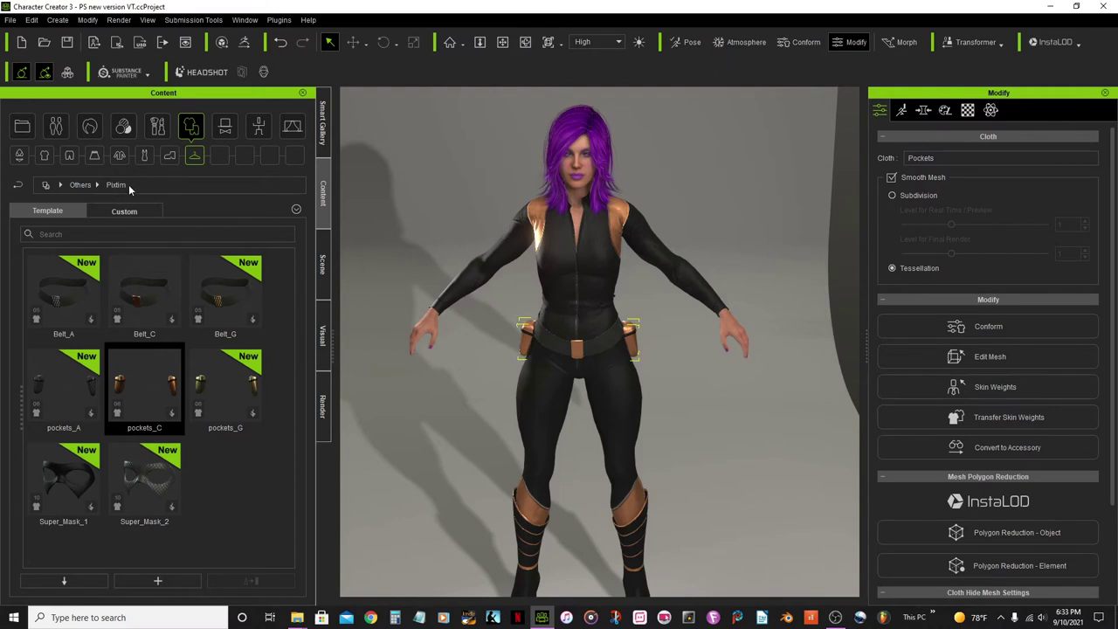
left_click(120, 157)
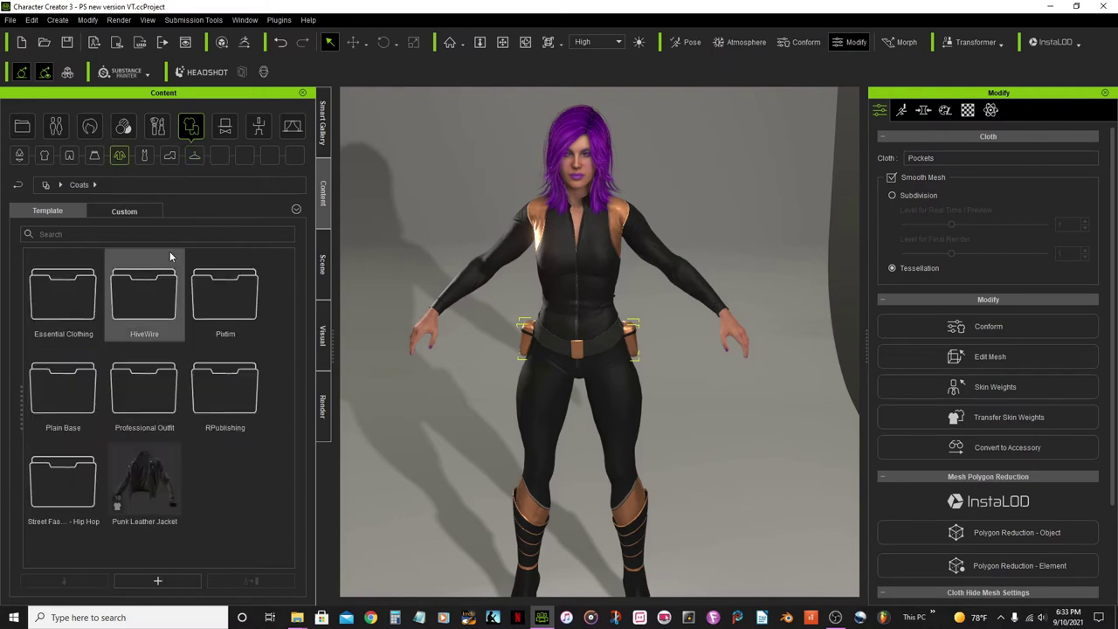
Dress the character in the Pixtim Cape_morphs_C cape and orbit to check it from the side.
double_click(209, 294)
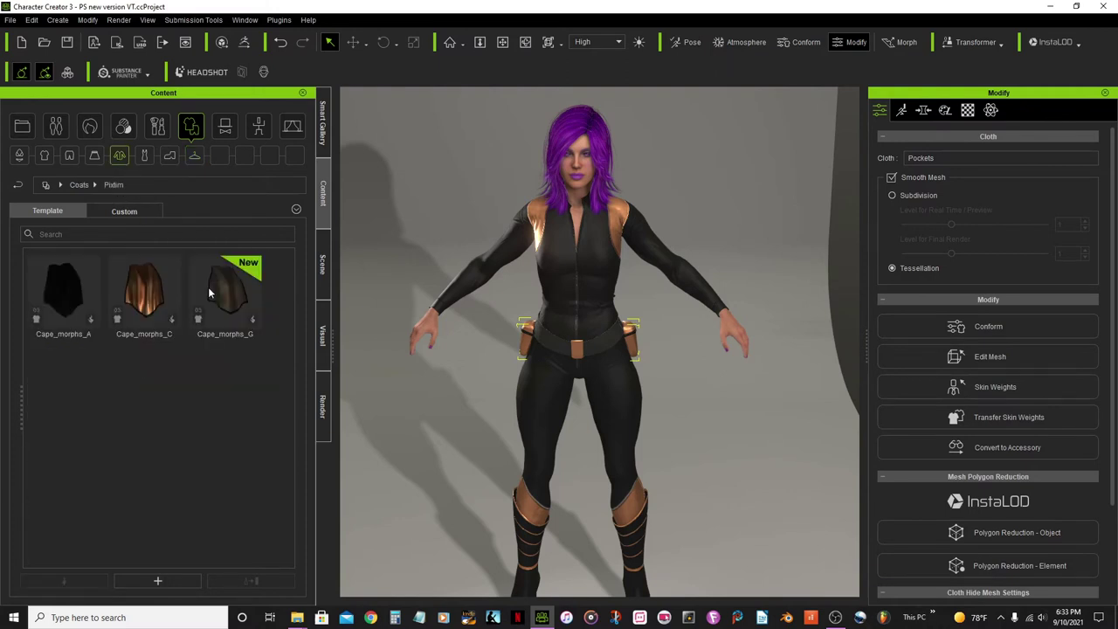
double_click(158, 297)
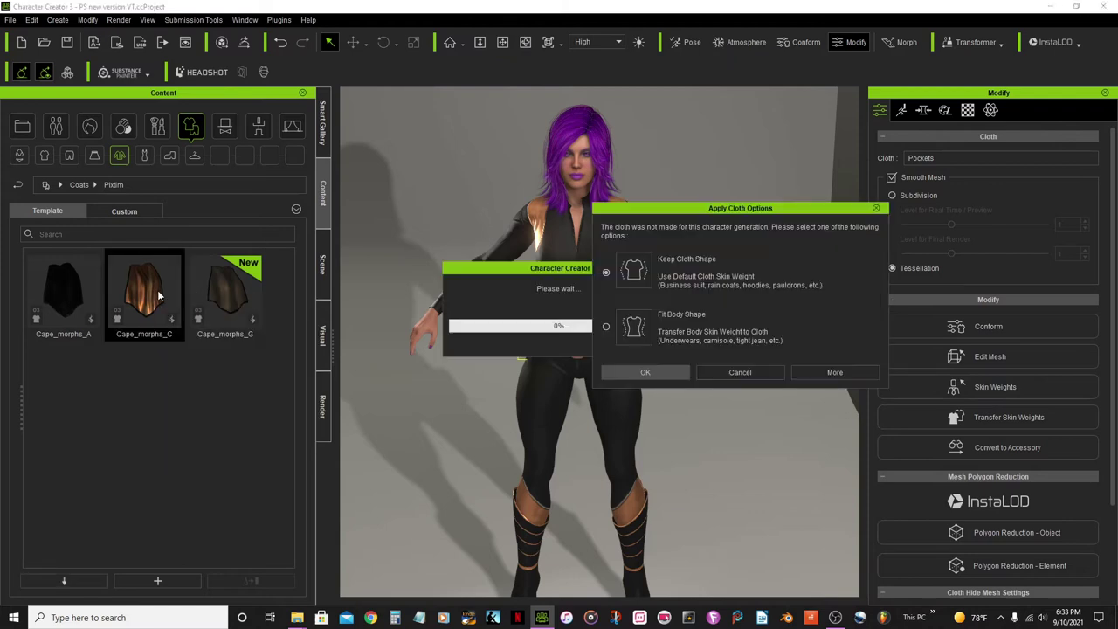
left_click(646, 372)
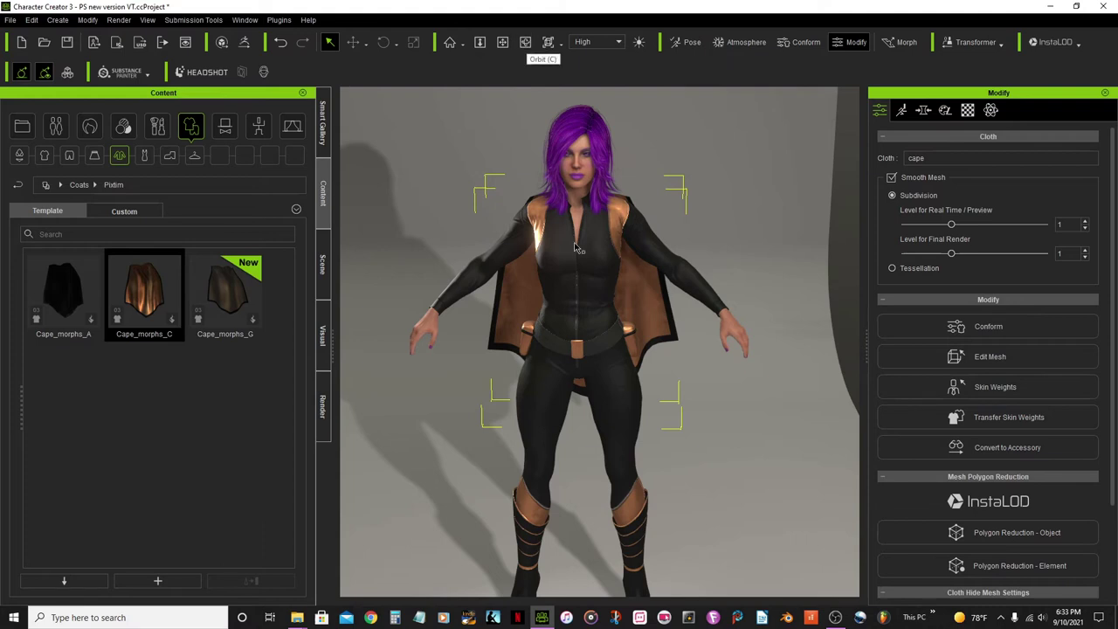
left_click(525, 42)
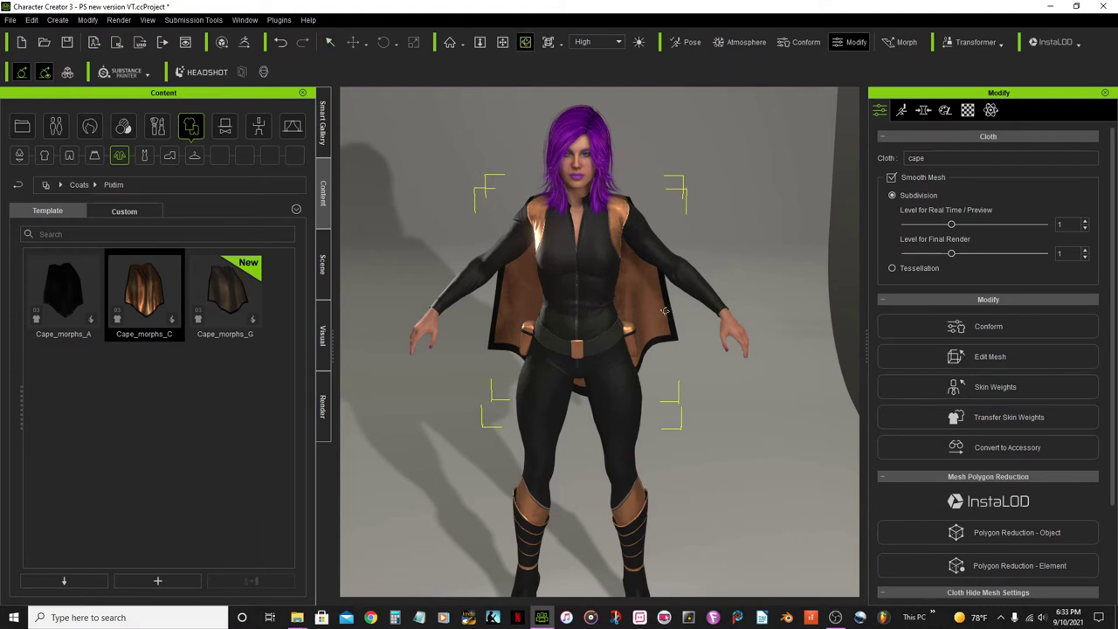
left_click_drag(793, 437, 769, 414)
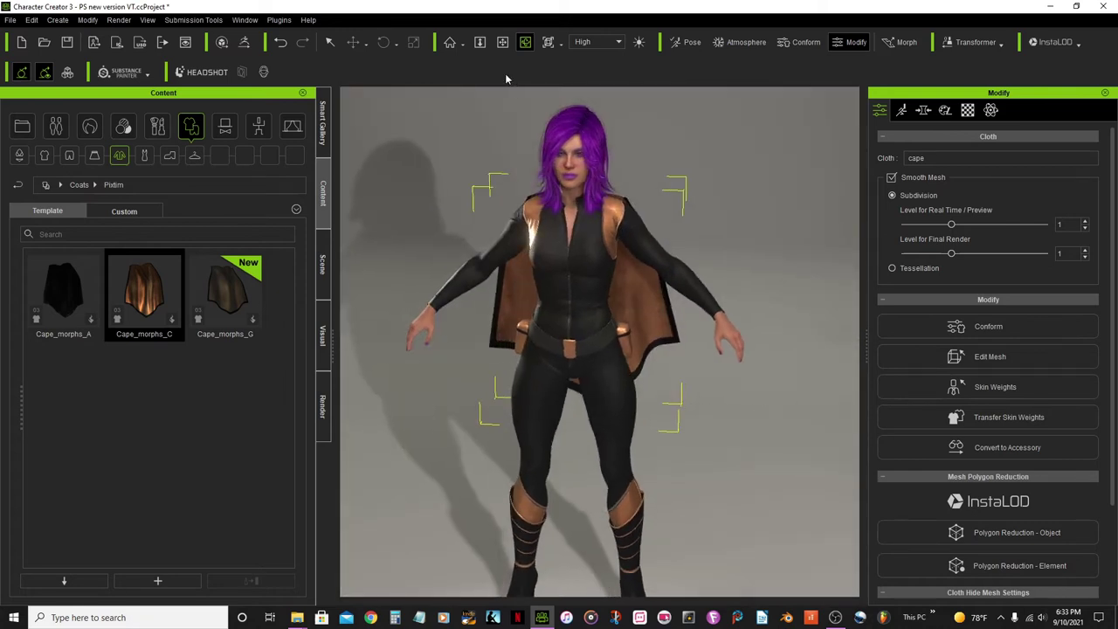
left_click(330, 43)
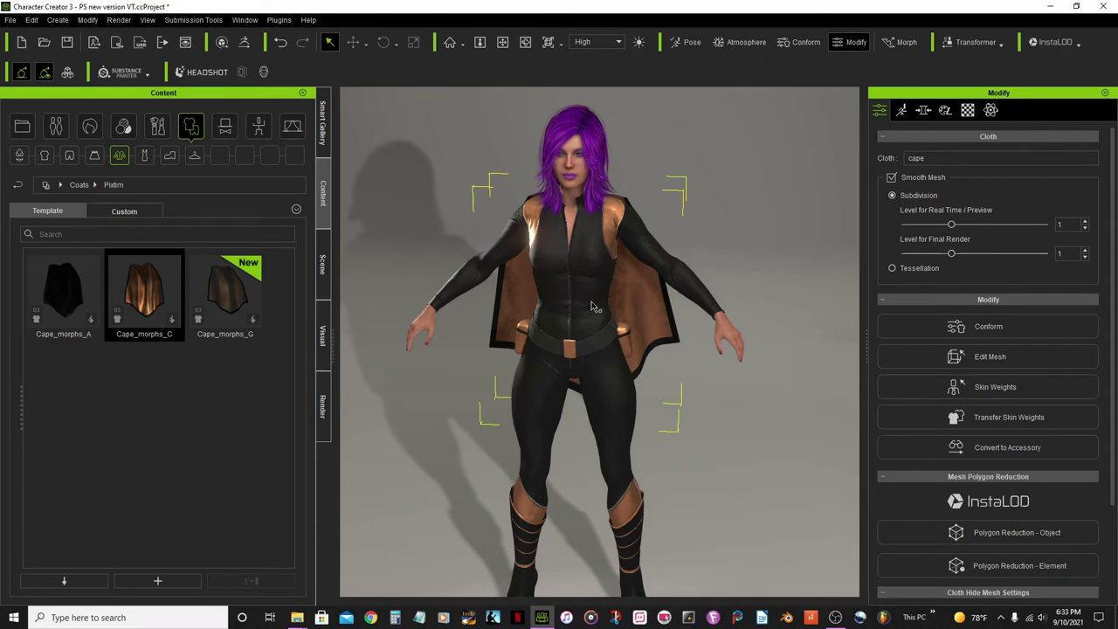
left_click_drag(594, 292, 637, 308)
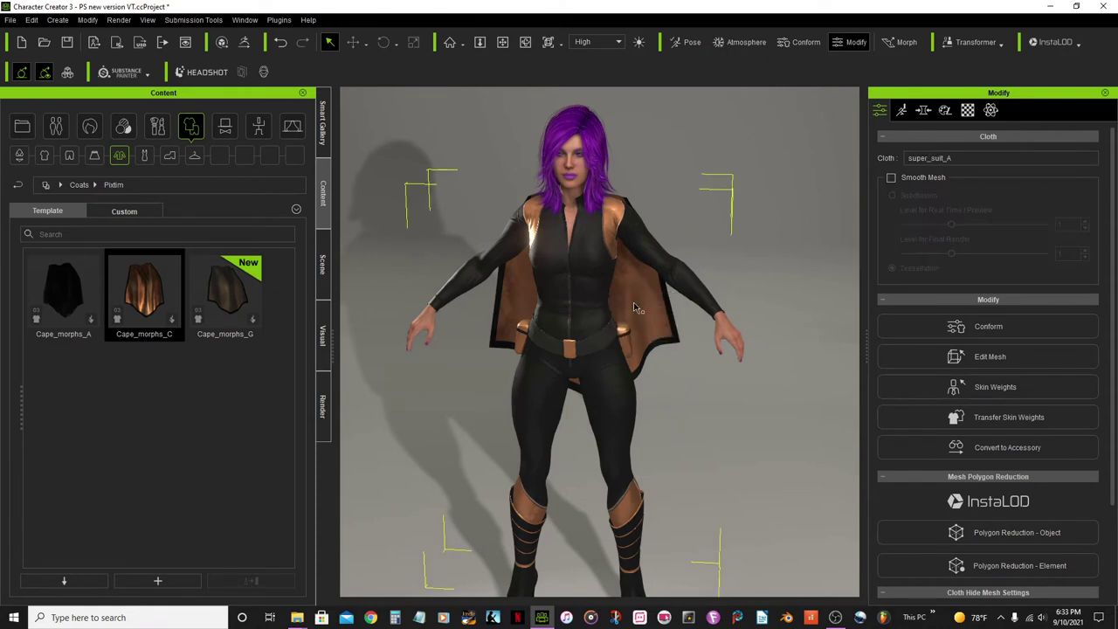
scroll(635, 304, "up", 4)
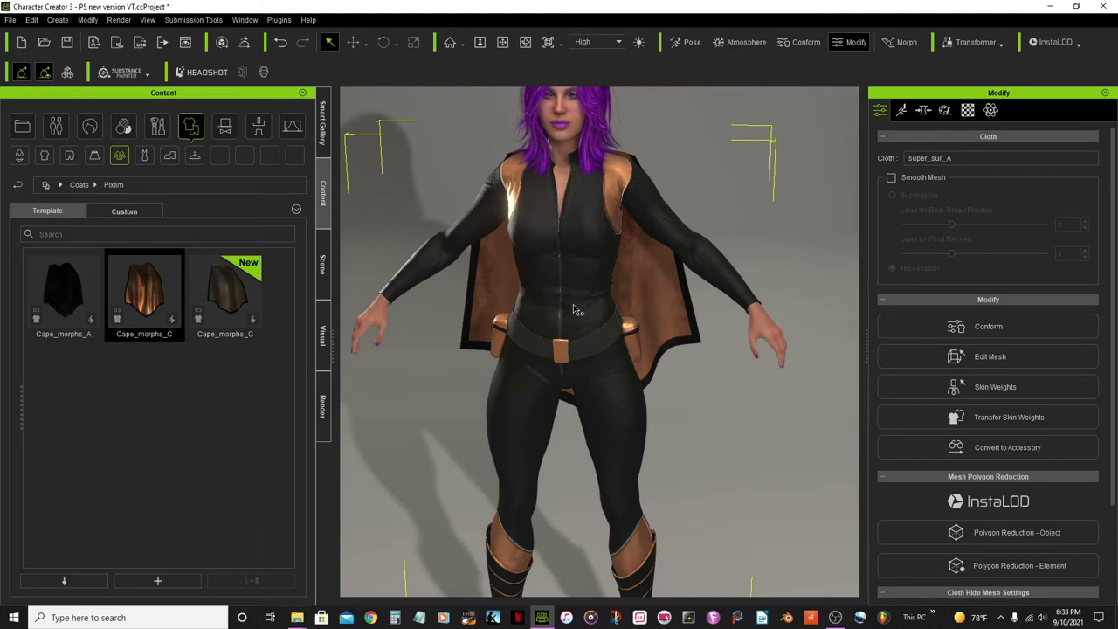
scroll(578, 299, "up", 3)
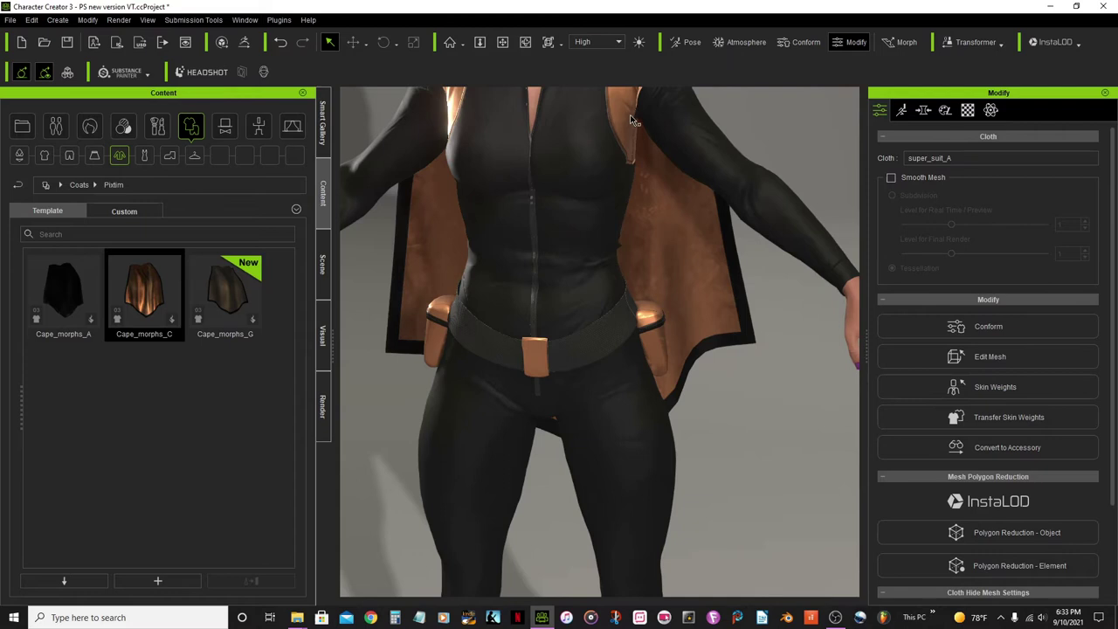
right_click_drag(564, 193, 557, 186)
scroll(557, 185, "down", 3)
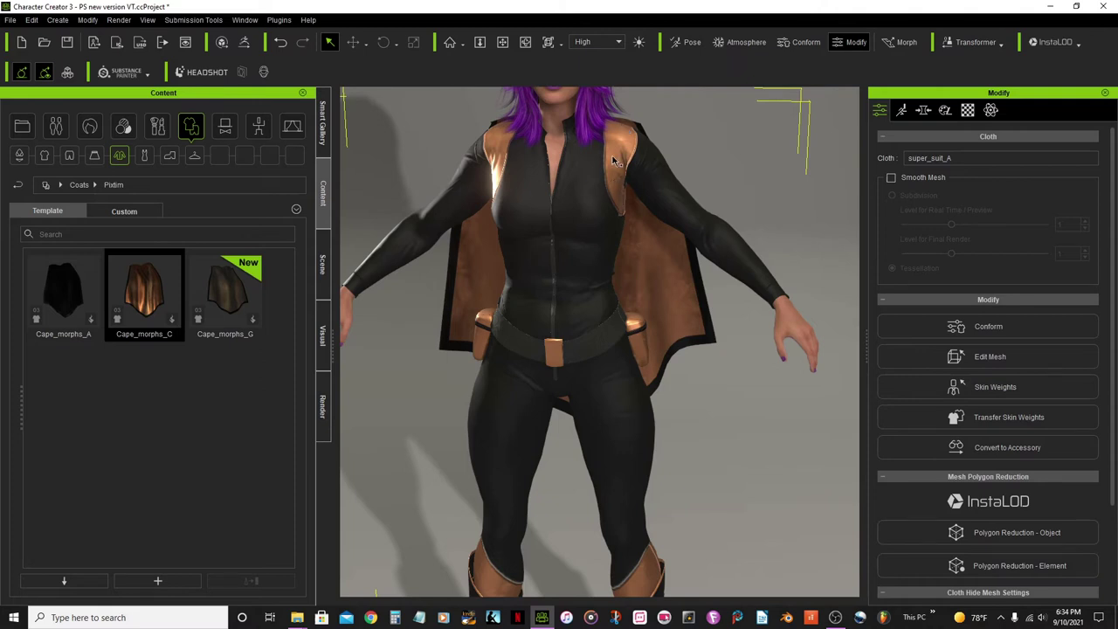
left_click(500, 46)
left_click_drag(536, 237, 537, 331)
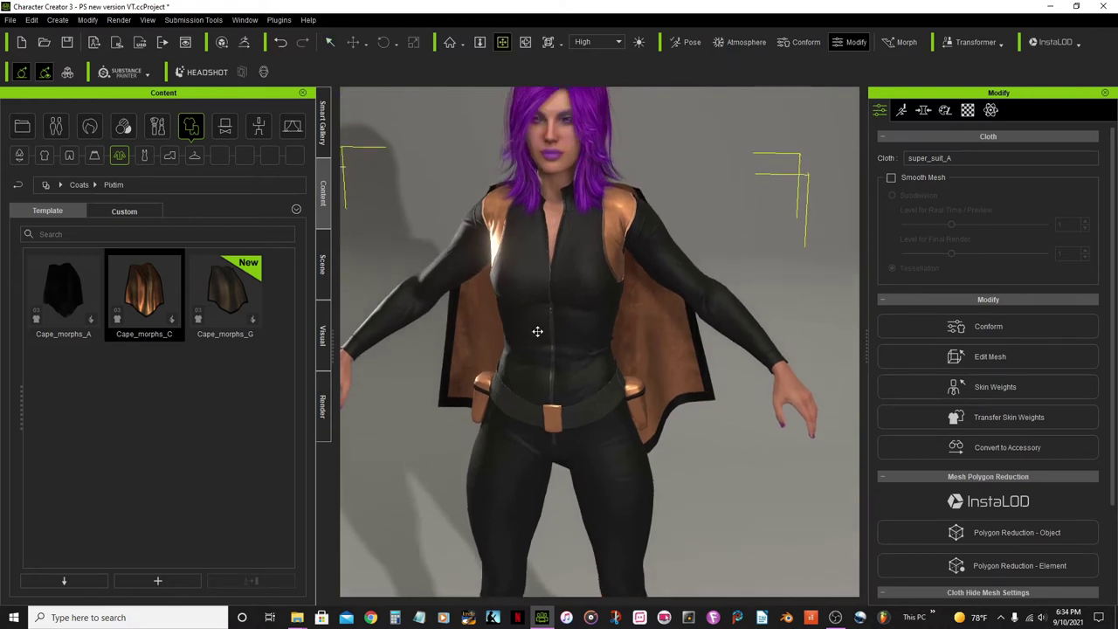
scroll(538, 331, "up", 1)
scroll(540, 331, "up", 1)
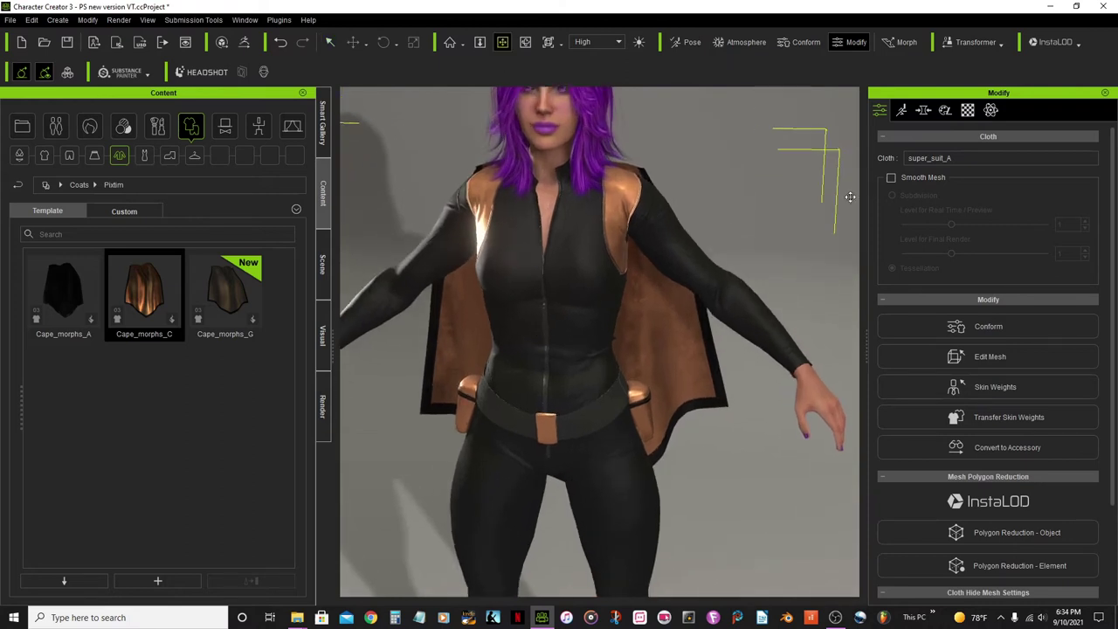
Set the Super_Suit_W_A outfit substance to PBR_V1_7MAT in the Appearance settings.
left_click(944, 111)
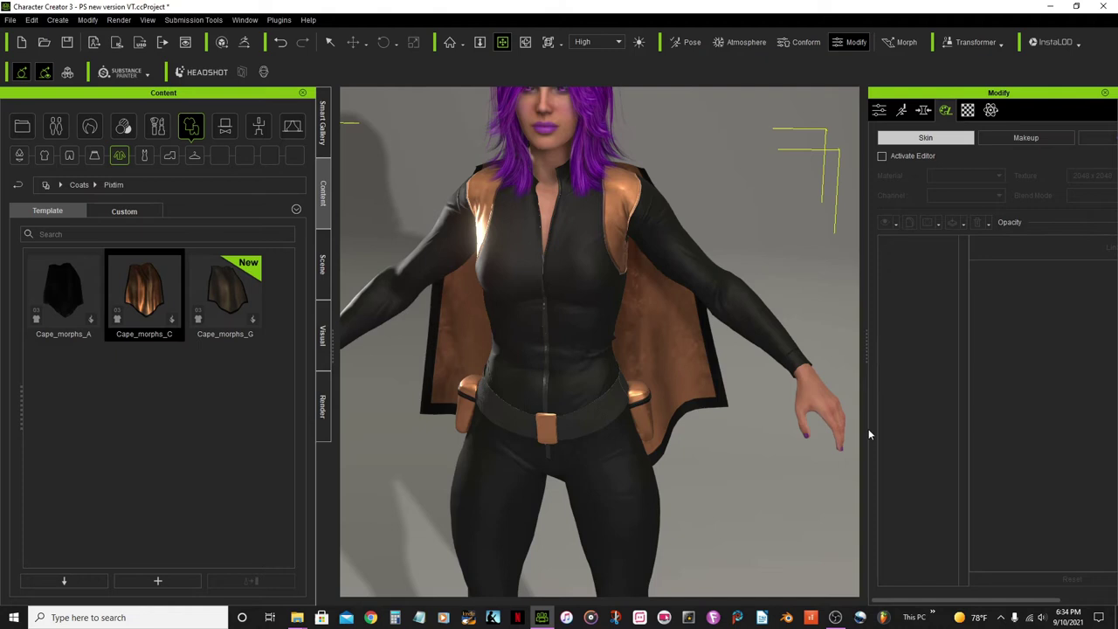
left_click_drag(965, 599, 1057, 603)
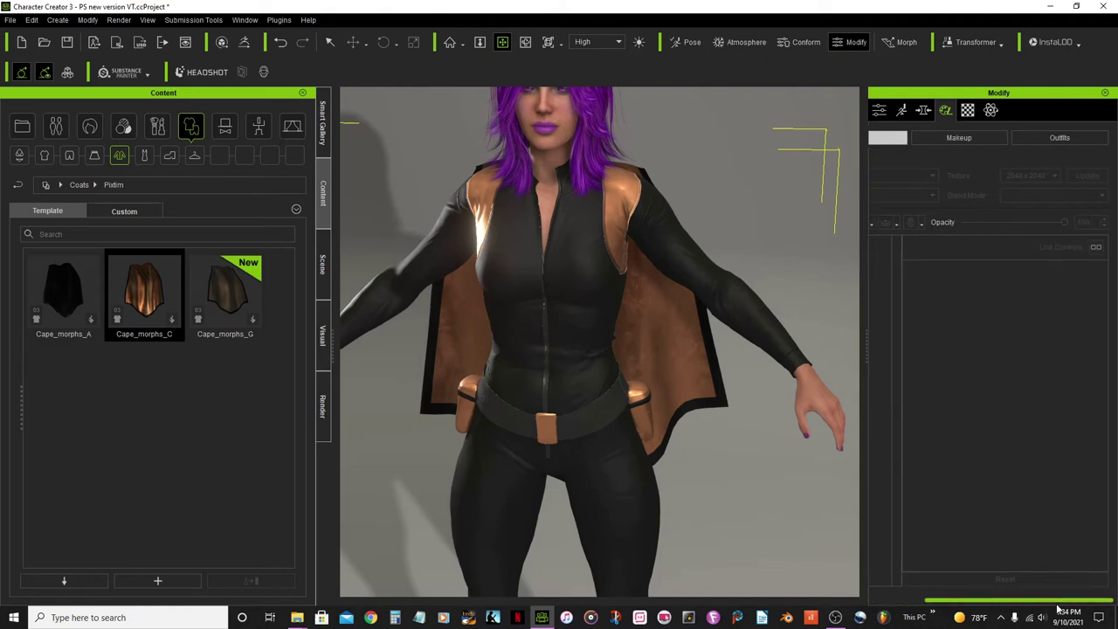
left_click(1081, 143)
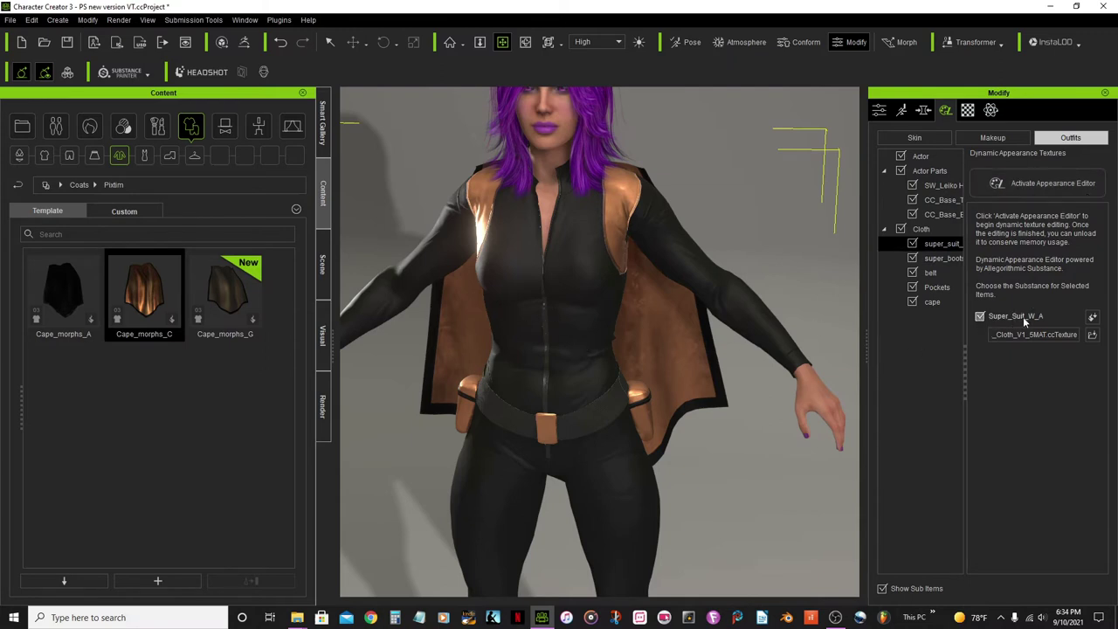
left_click(1092, 320)
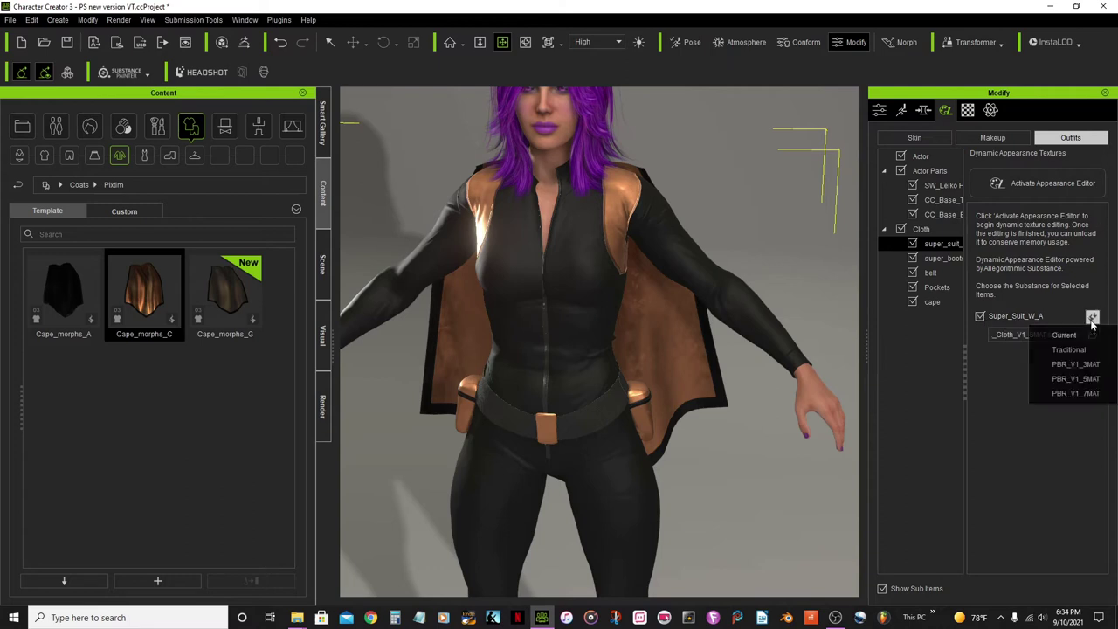
left_click(1100, 395)
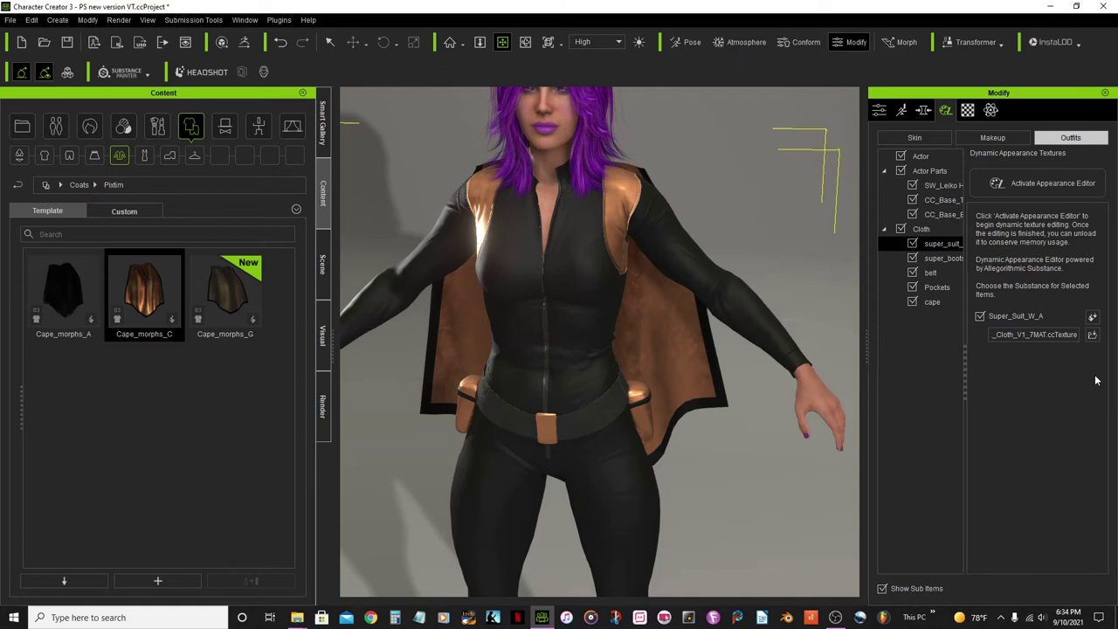
Activate the Appearance Editor for the suit, confirming the switch to the new substance.
left_click(1040, 187)
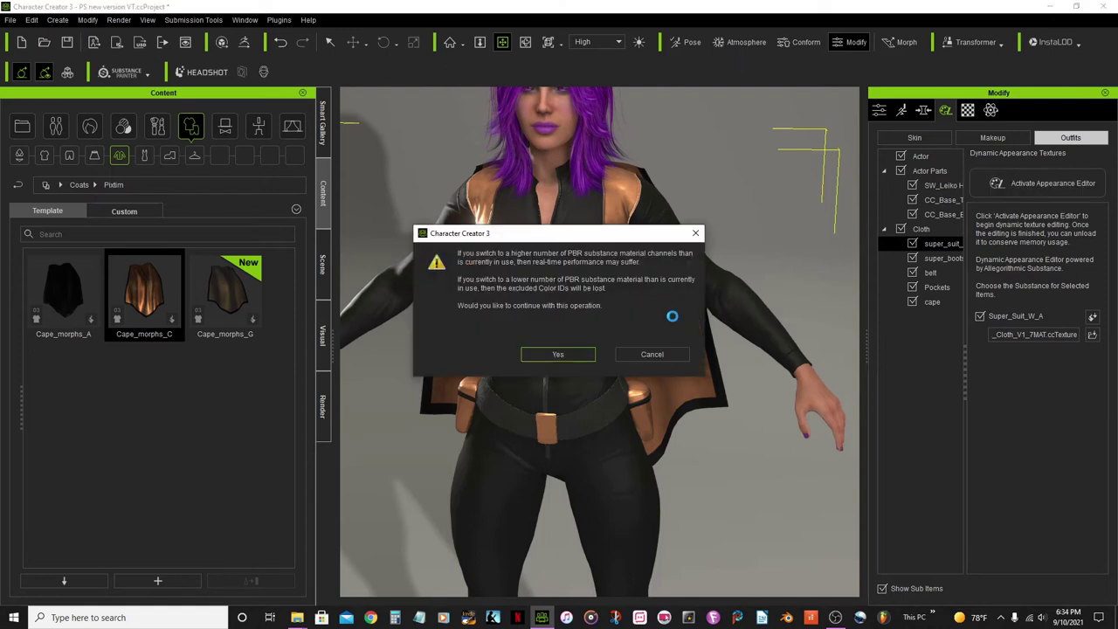
left_click(542, 353)
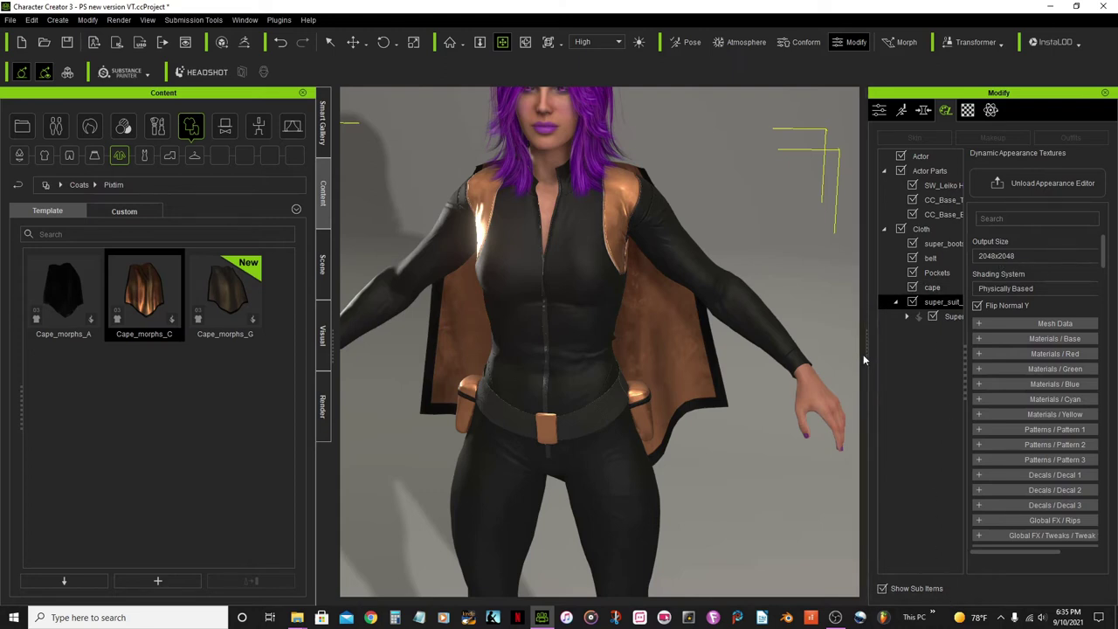
left_click_drag(864, 353, 832, 353)
Widen the Modify panel and set the texture Output Size to 512x512.
left_click_drag(975, 553, 1021, 555)
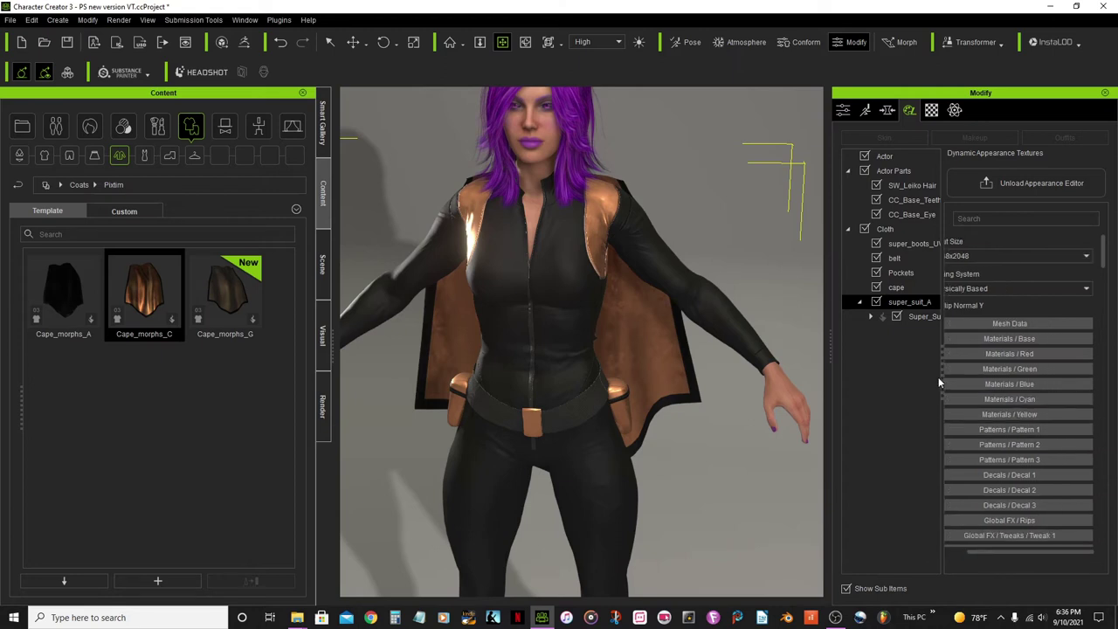
left_click_drag(942, 377, 921, 377)
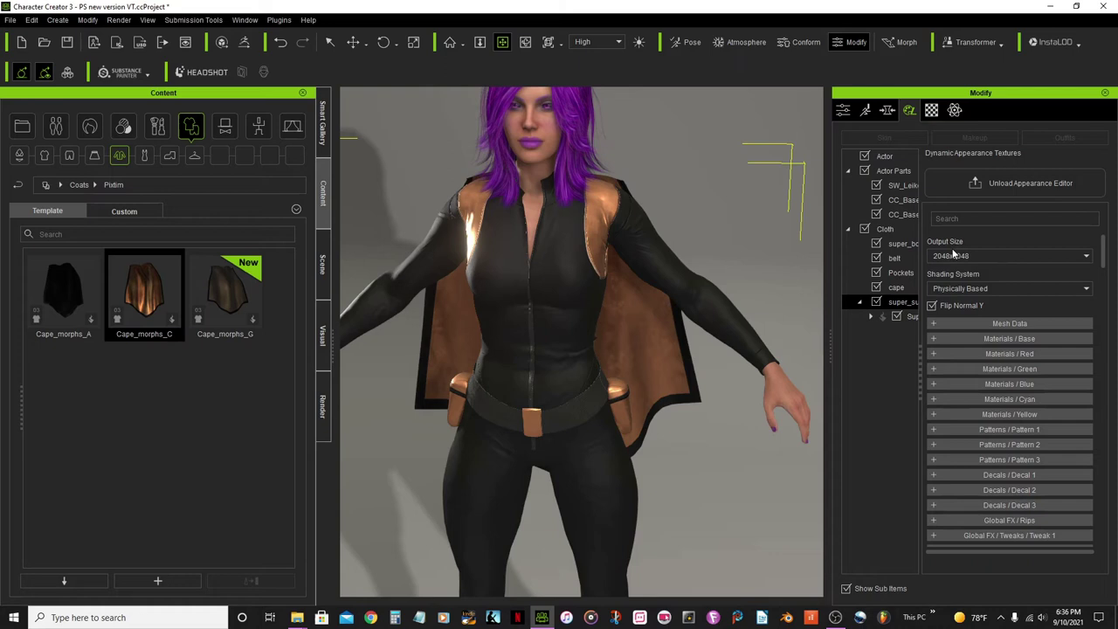
left_click(1087, 257)
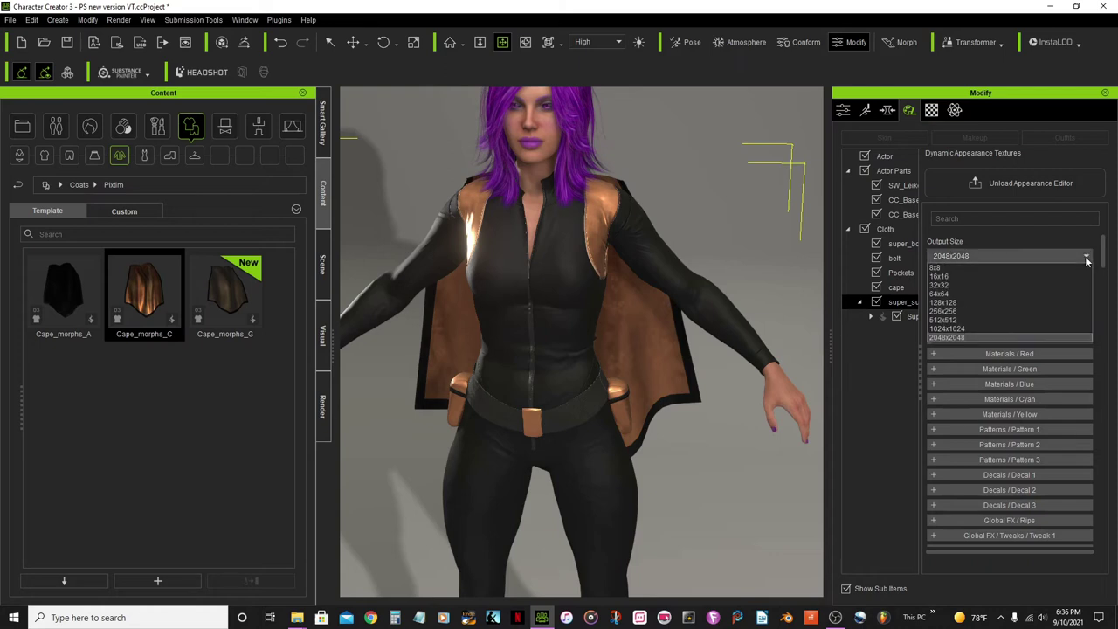
left_click(1028, 323)
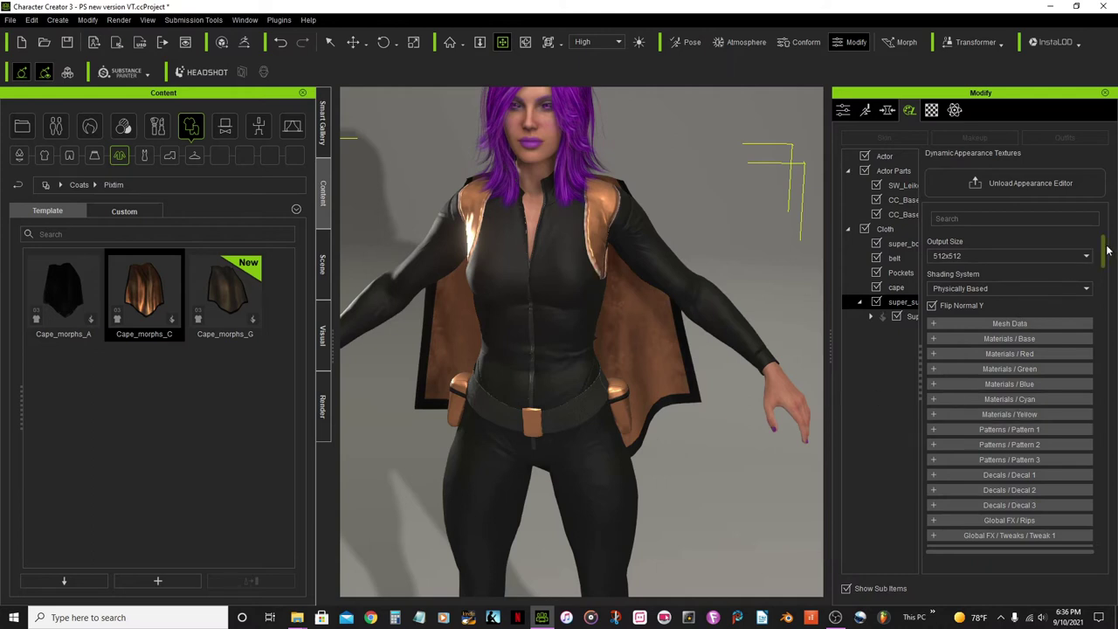
left_click_drag(1106, 251, 1105, 524)
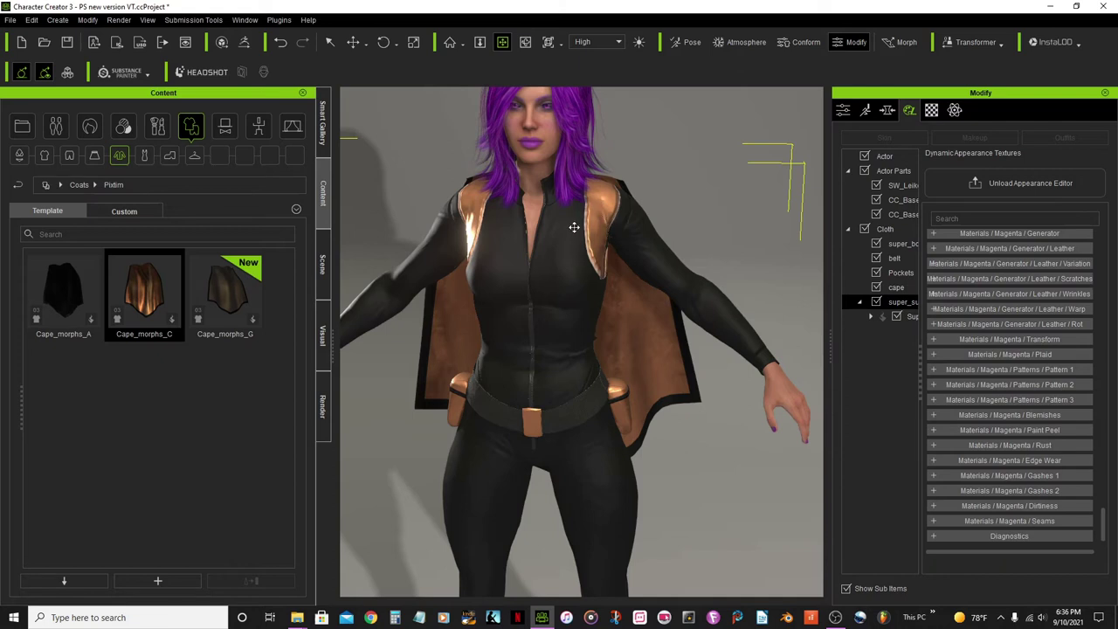
Turn Diagnostics Enable on, let the suit update, then turn it off to reveal black and copper.
left_click(936, 537)
scroll(1106, 522, "down", 1)
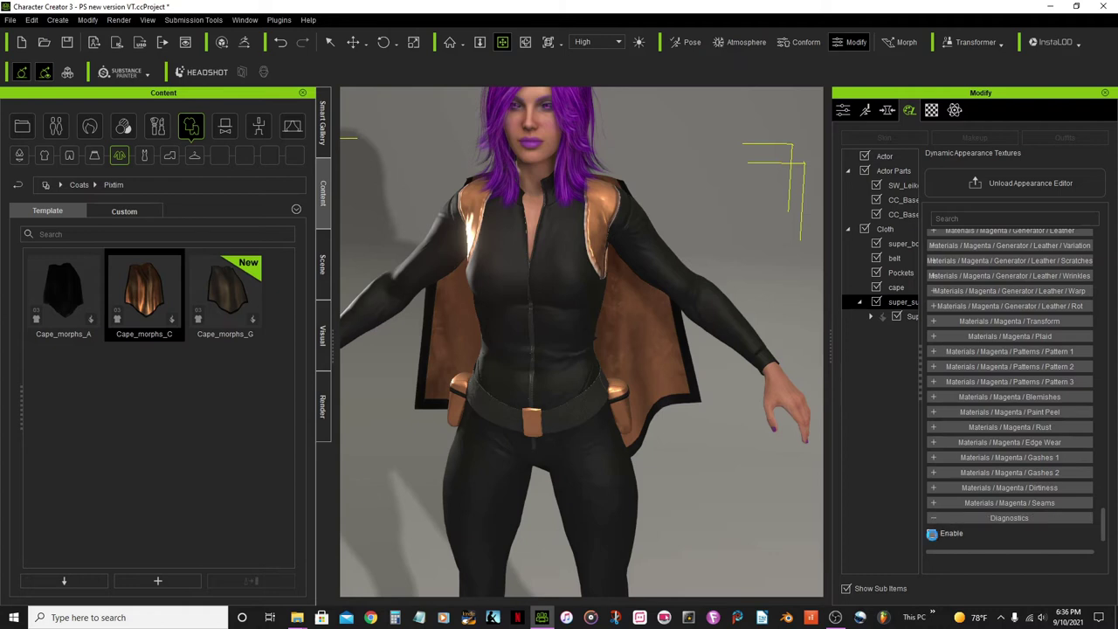
left_click(933, 533)
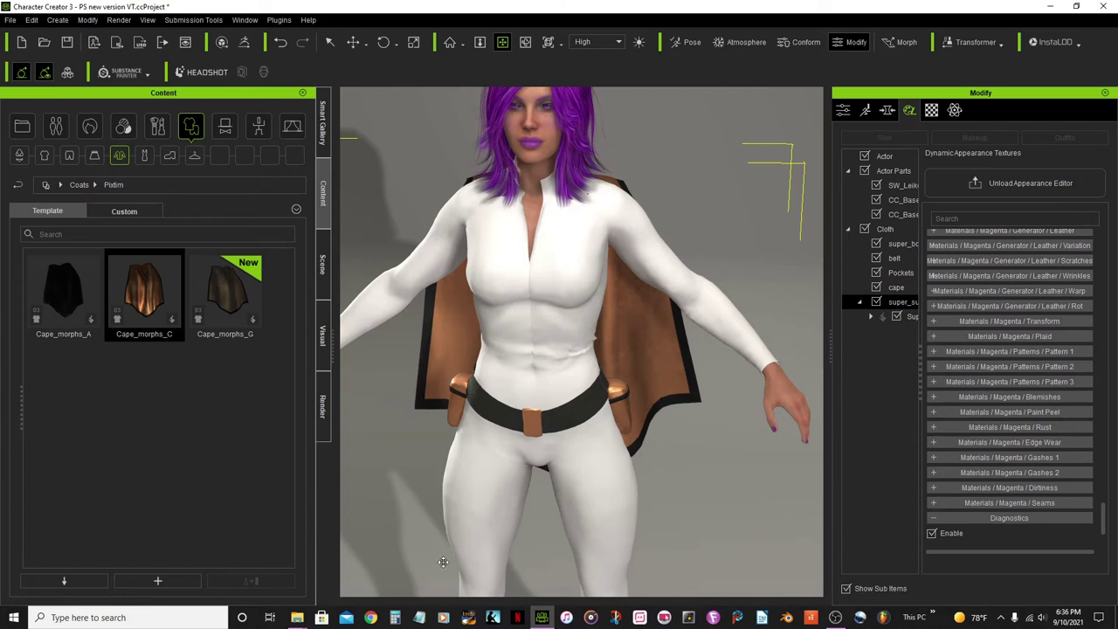
scroll(500, 365, "down", 2)
scroll(500, 365, "down", 1)
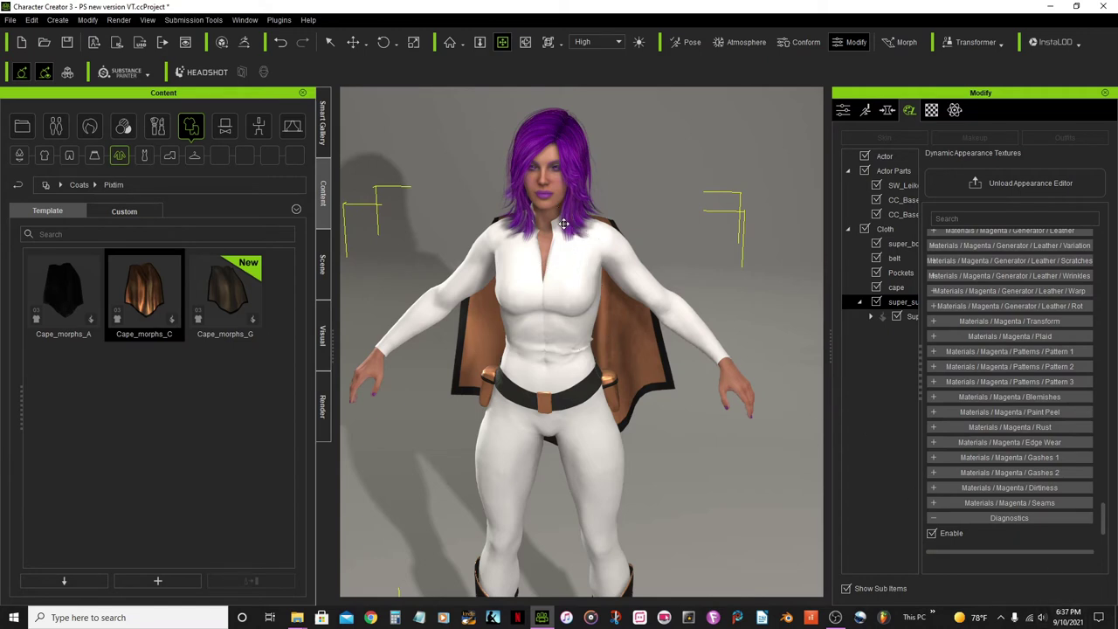
scroll(566, 229, "up", 3)
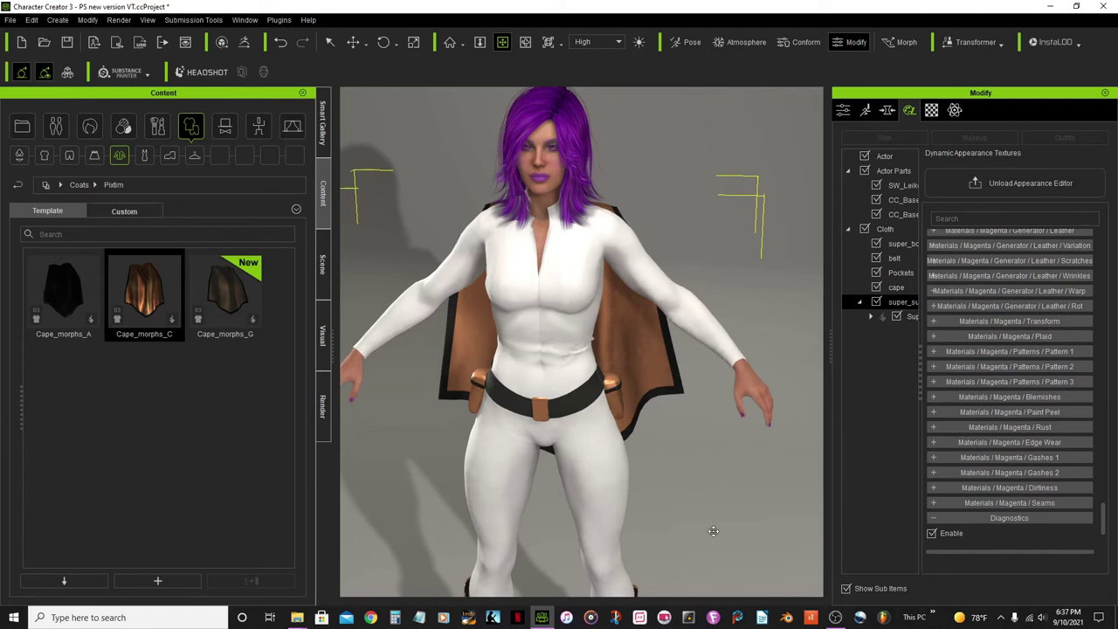
scroll(659, 339, "down", 2)
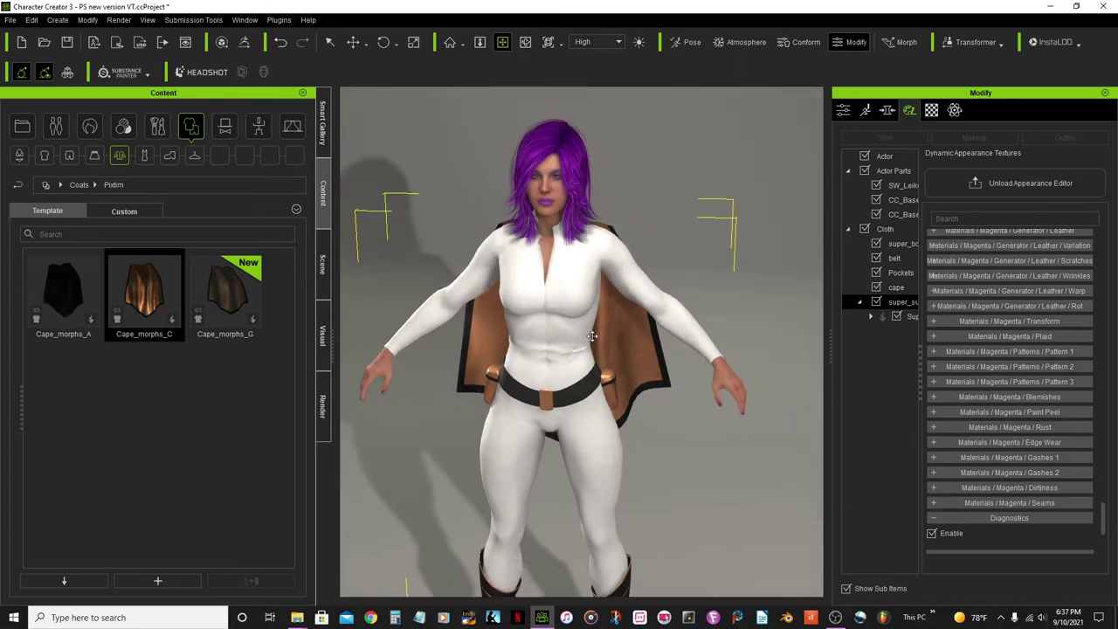
middle_click_drag(592, 336, 581, 295)
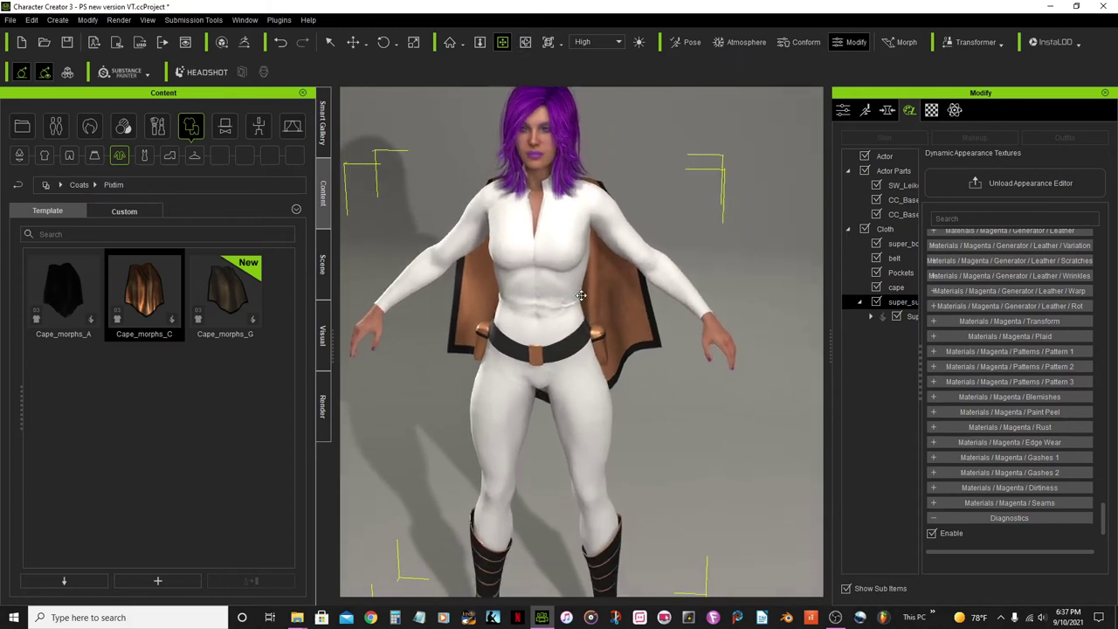
left_click(932, 534)
left_click(933, 534)
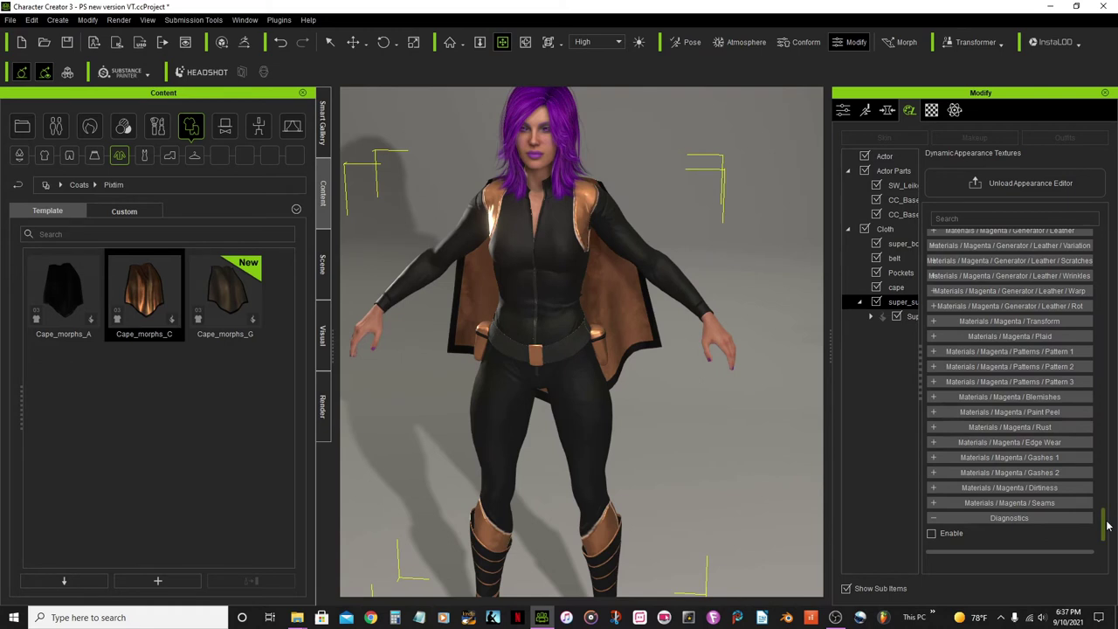
left_click_drag(1107, 525, 1107, 244)
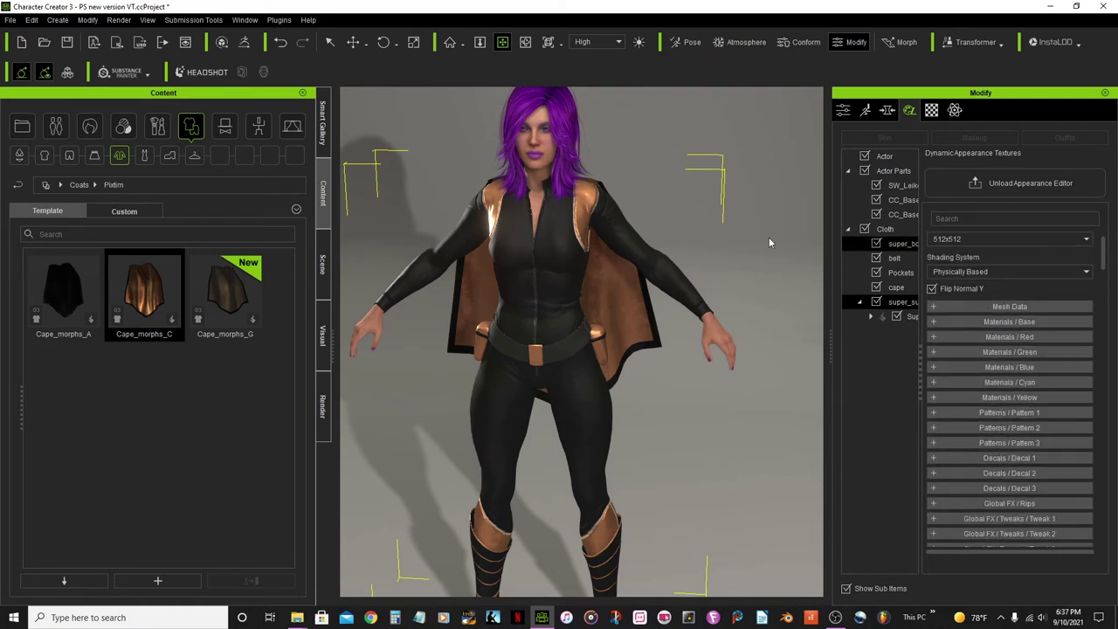
Set the texture resolution back to 2048x2048 and unload the Appearance Editor.
scroll(556, 179, "up", 4)
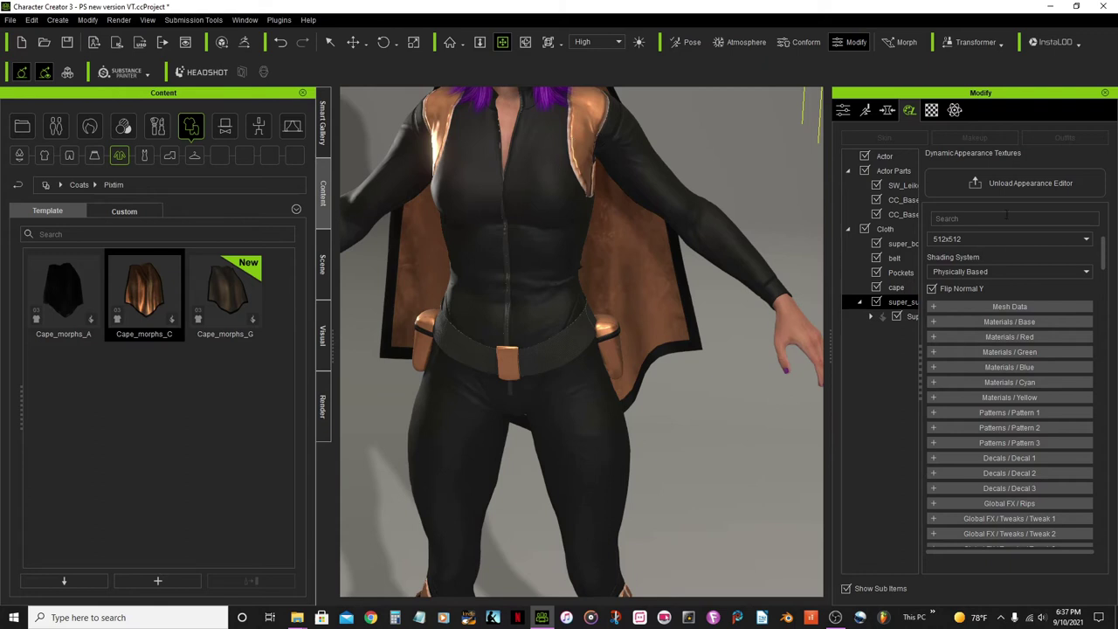
left_click(1088, 242)
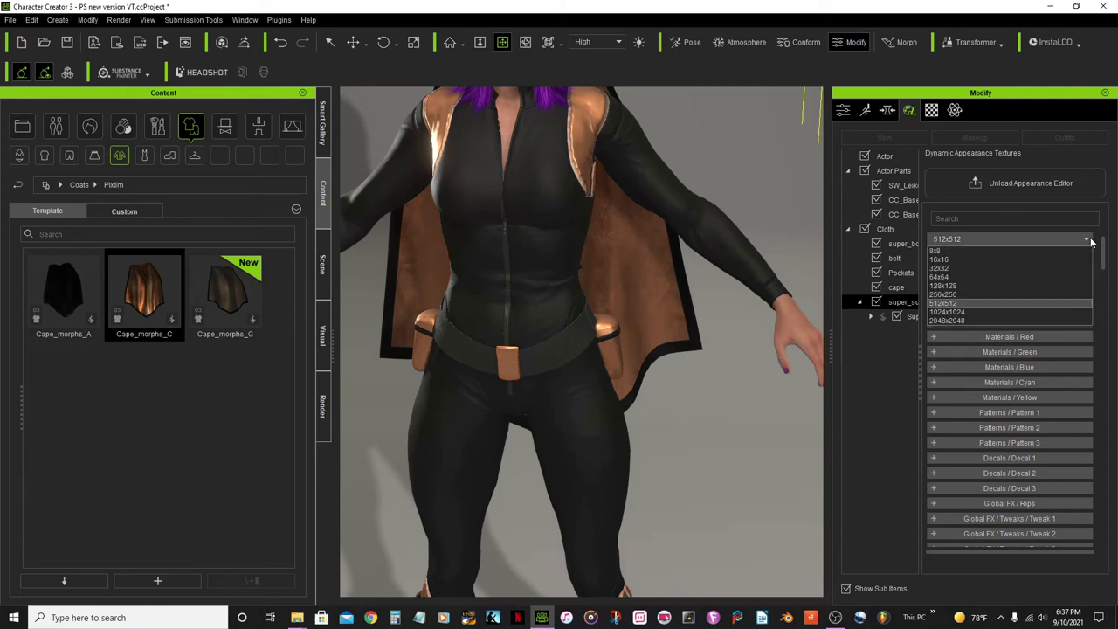
left_click(1032, 314)
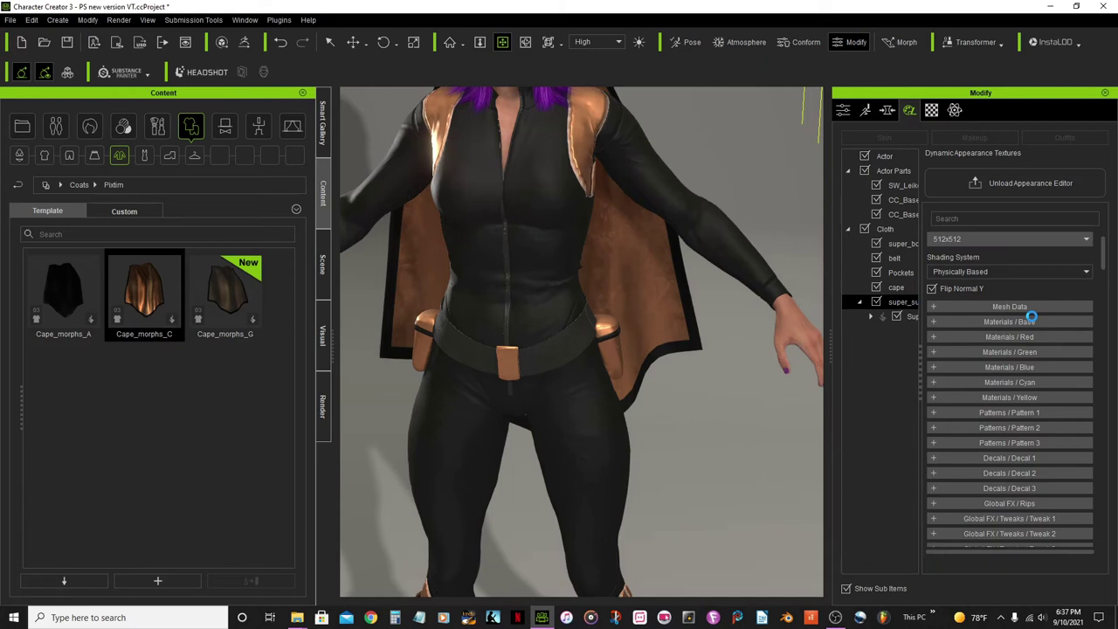
left_click(1020, 194)
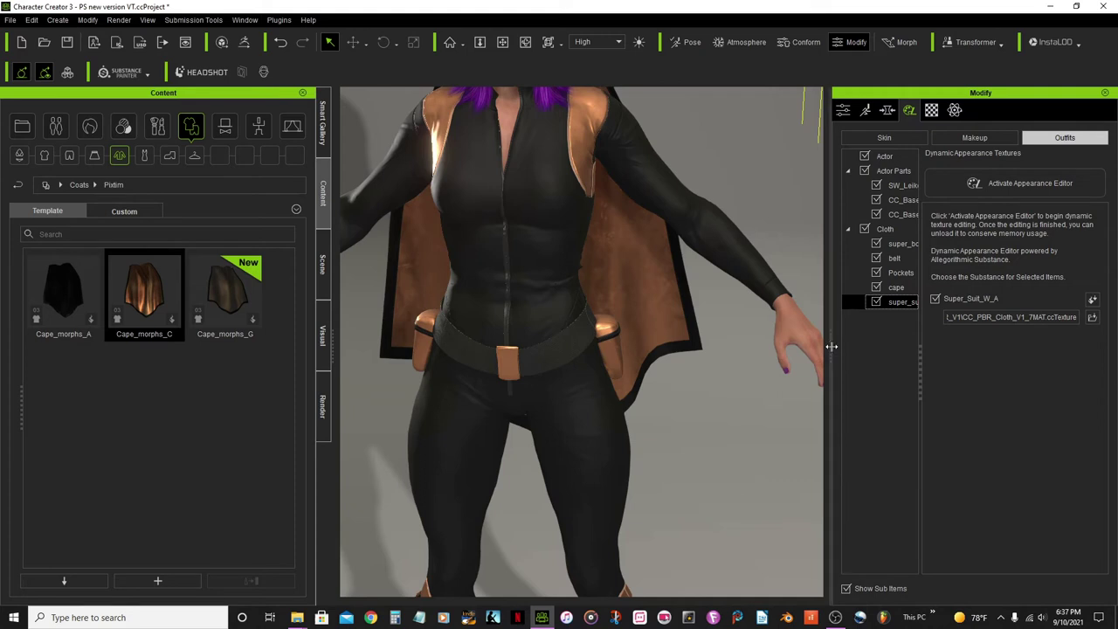
Widen the viewport, frame the full character and show the suit's Material texture maps.
left_click_drag(831, 347, 879, 347)
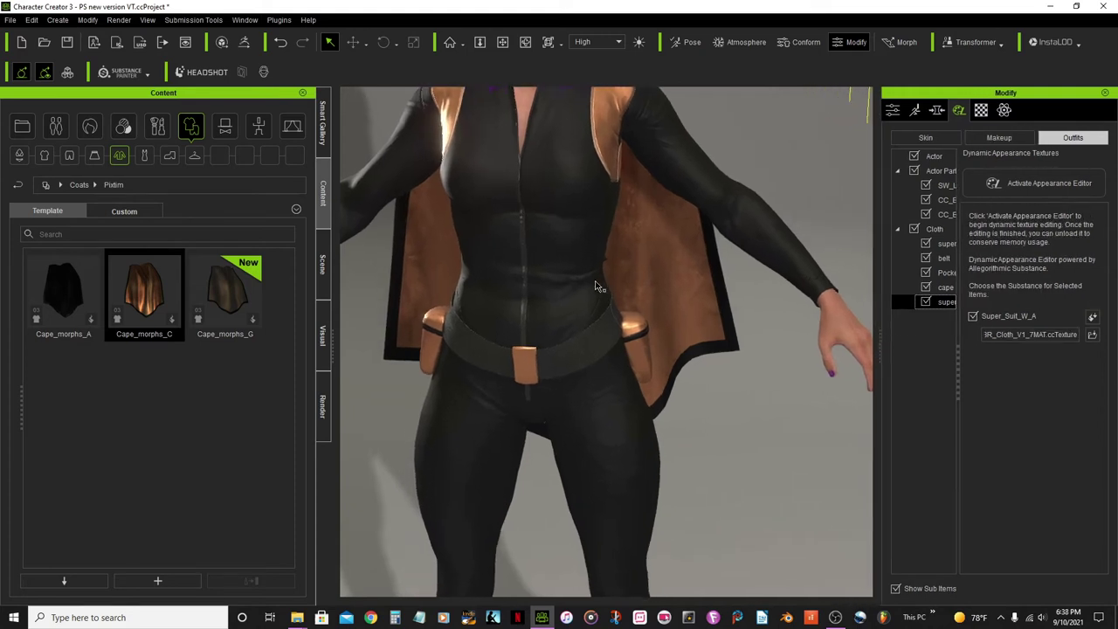
scroll(608, 291, "down", 5)
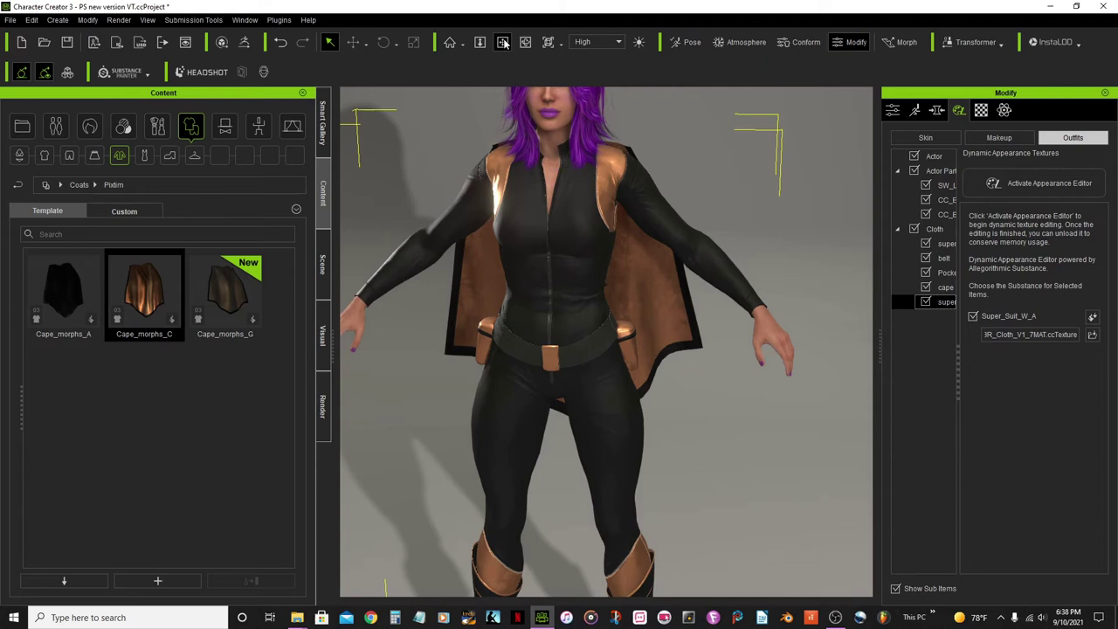
left_click(504, 43)
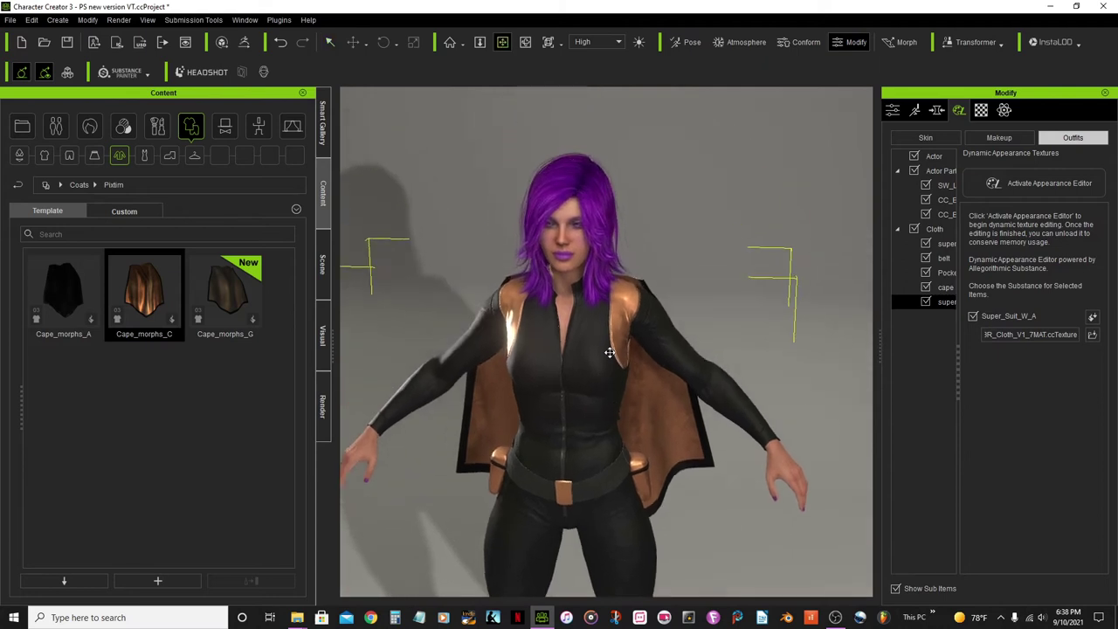
scroll(609, 352, "up", 3)
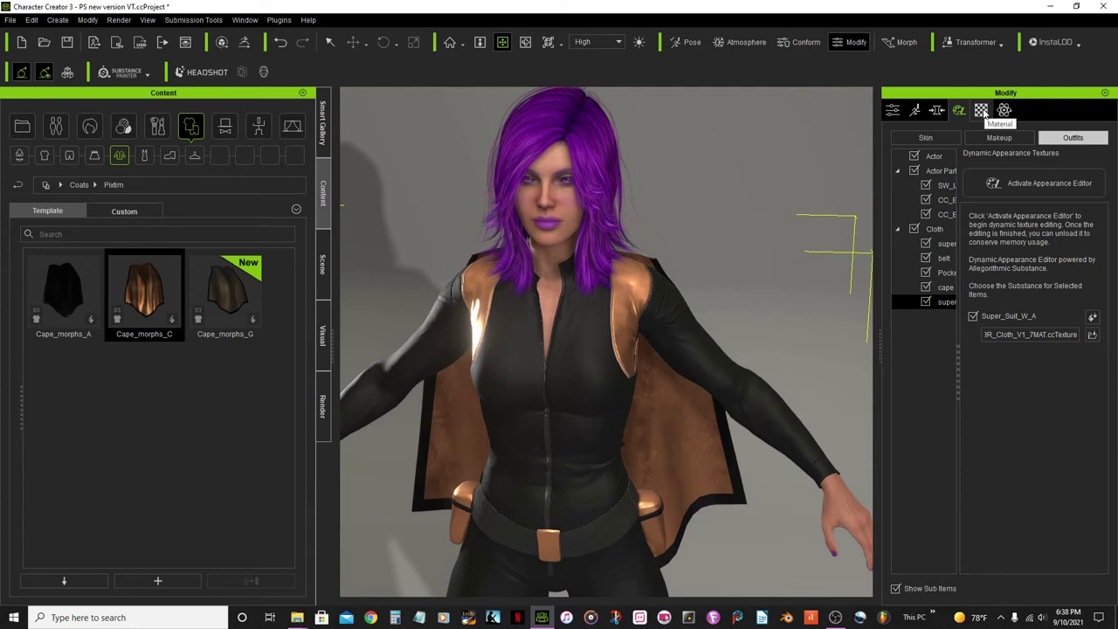
left_click(982, 111)
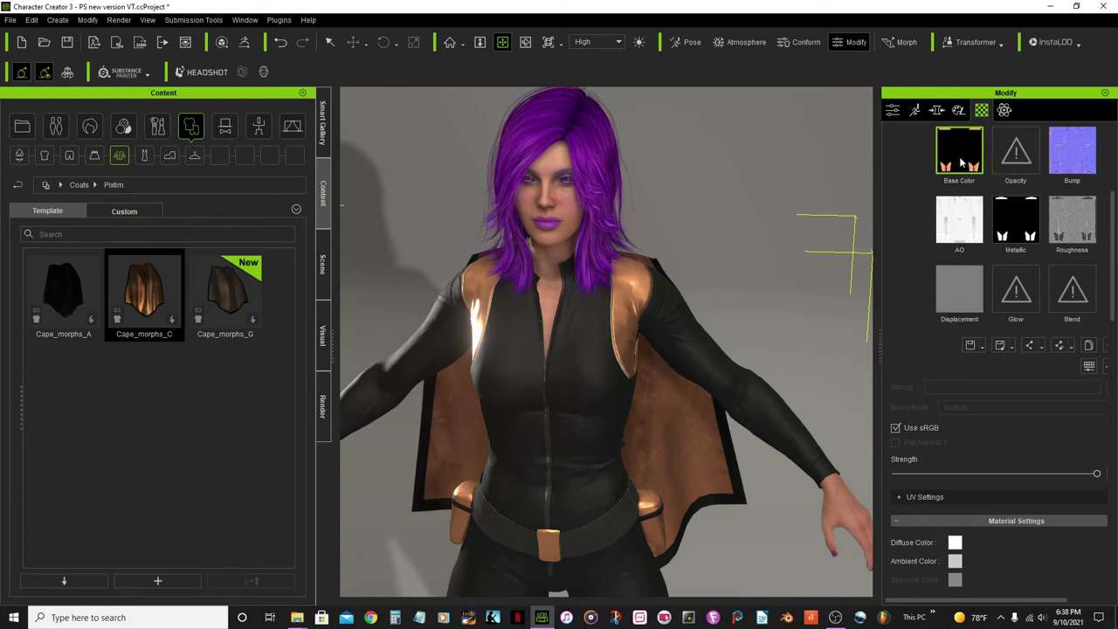
Save the suit's Base Color texture as a PNG named suit.
left_click(985, 348)
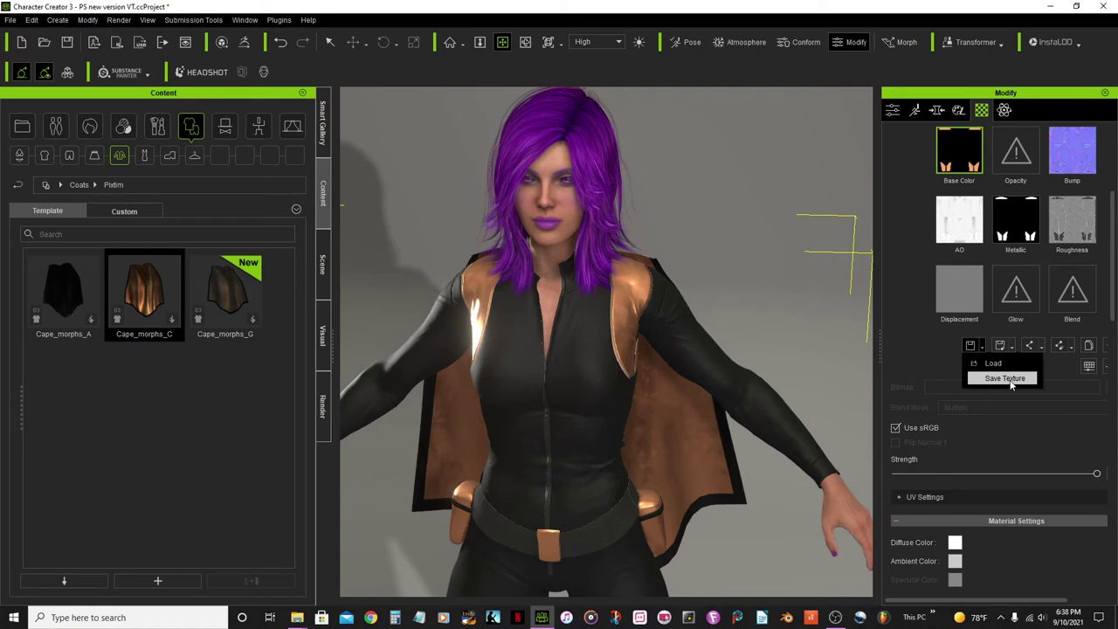
left_click(1006, 378)
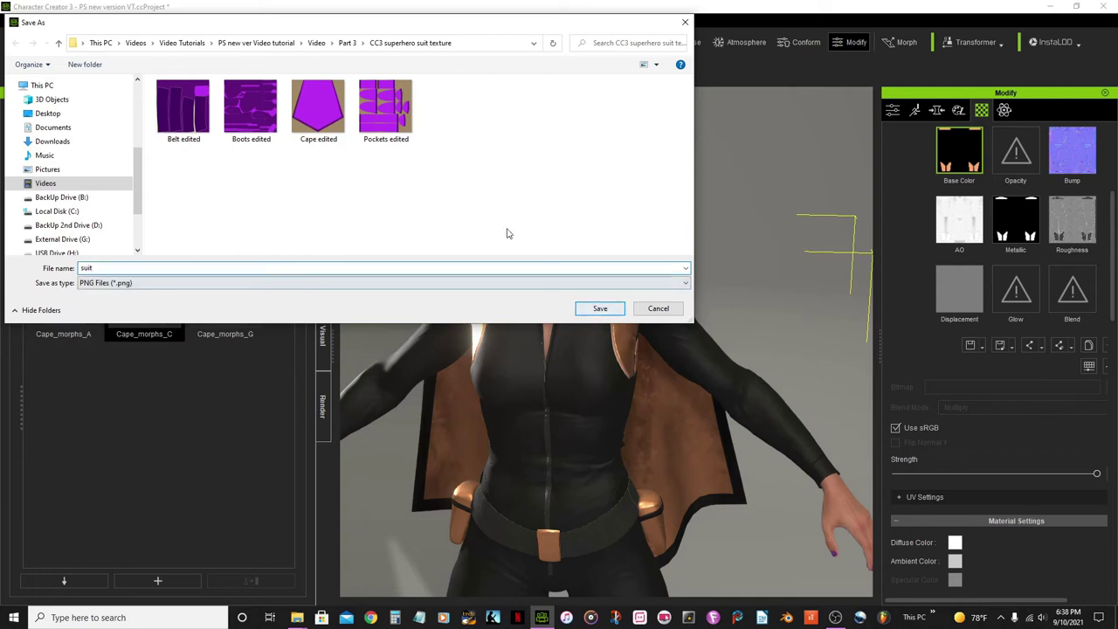
left_click(602, 311)
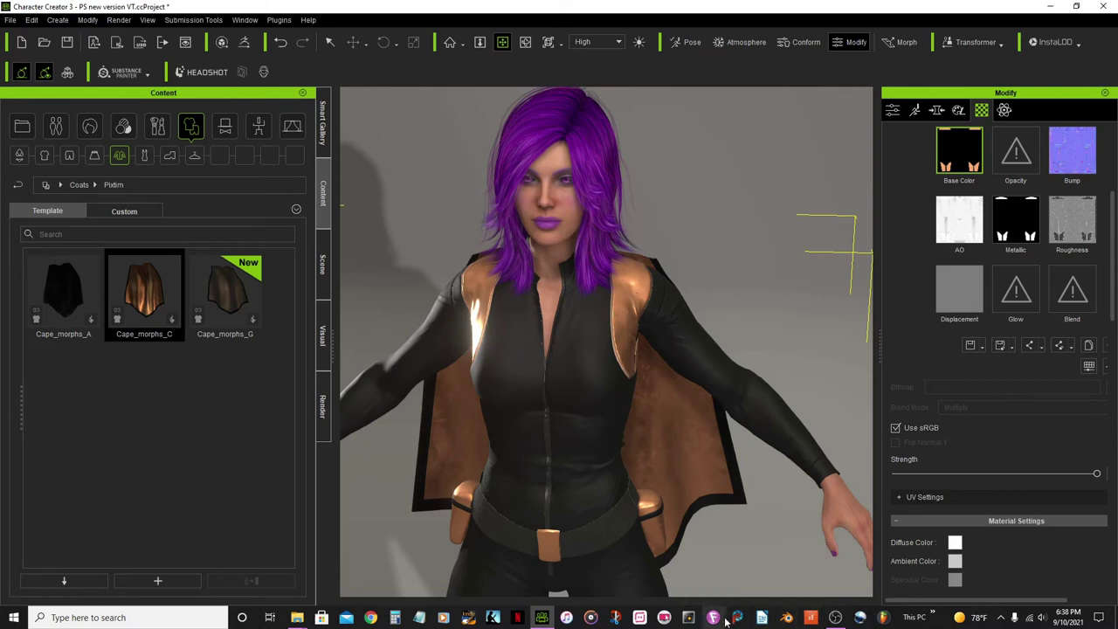
left_click(737, 618)
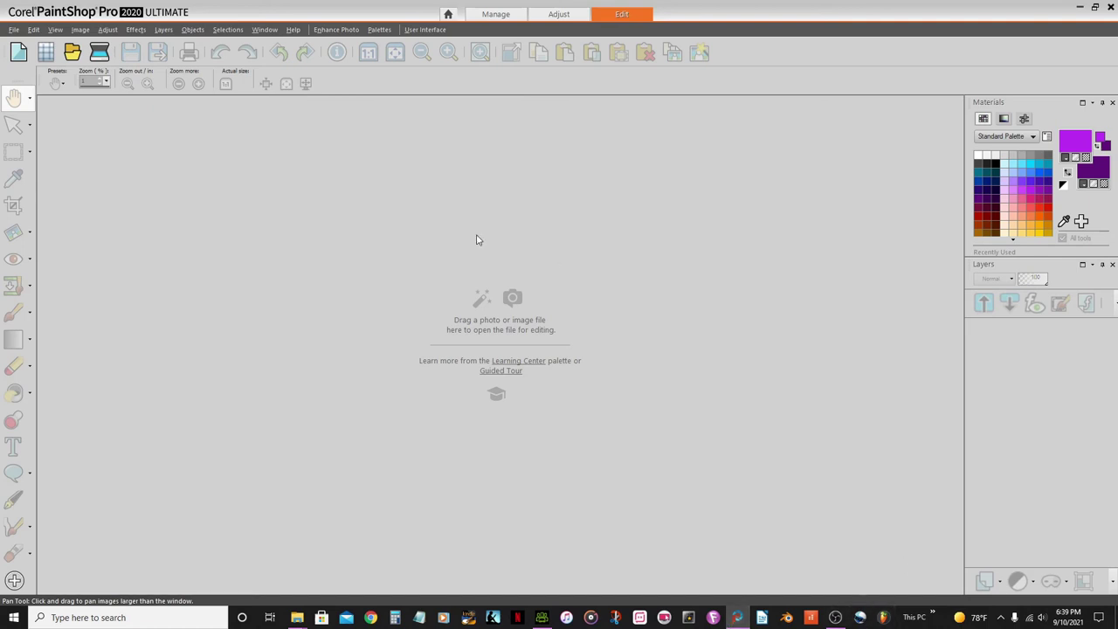
Open the suit image from Videos > Video Tutorials > ... > Part 3 > CC3 superhero suit texture.
left_click(73, 54)
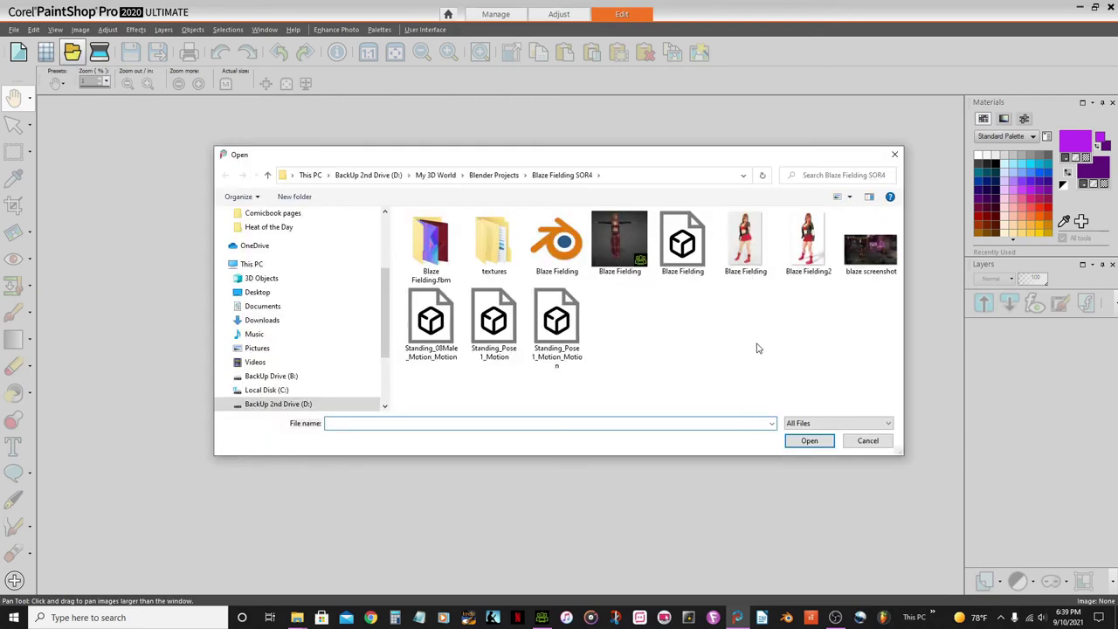
left_click(477, 178)
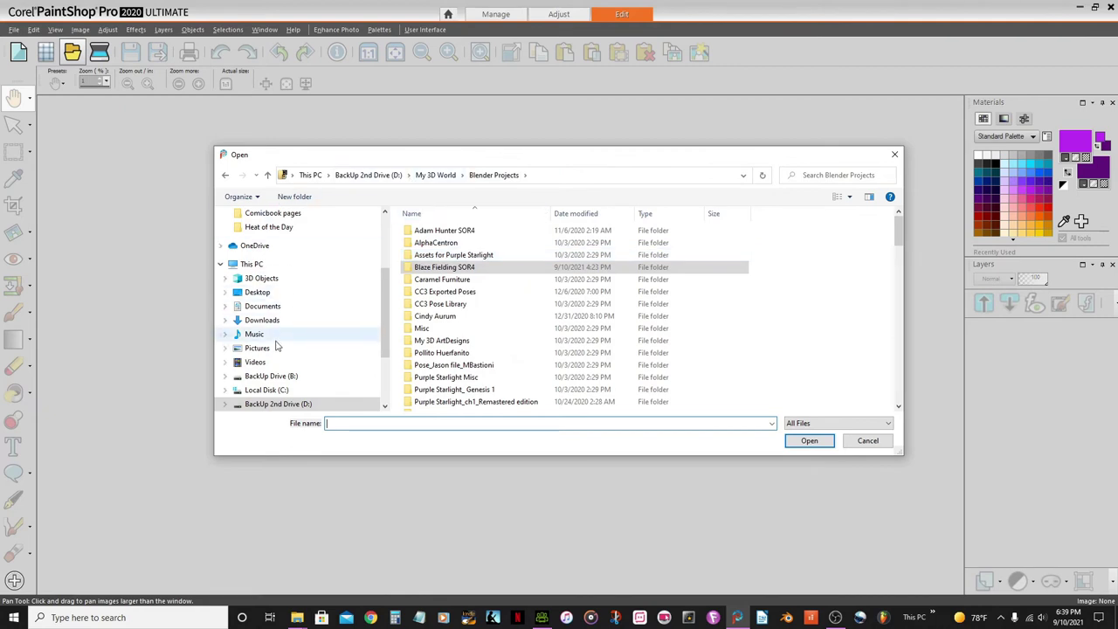
left_click(255, 362)
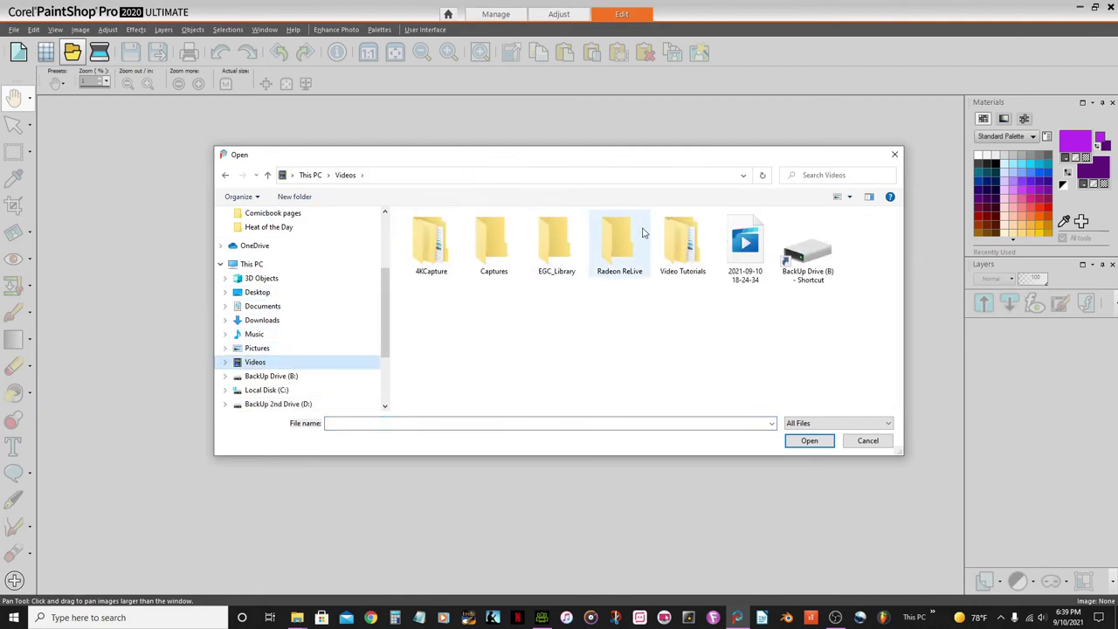
double_click(684, 233)
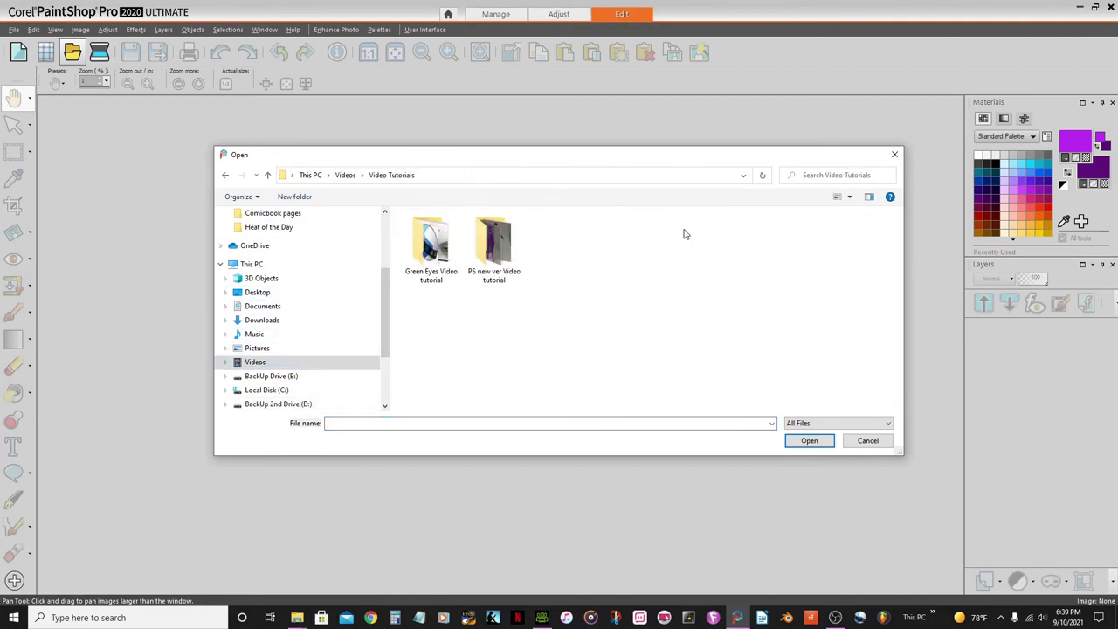
double_click(492, 239)
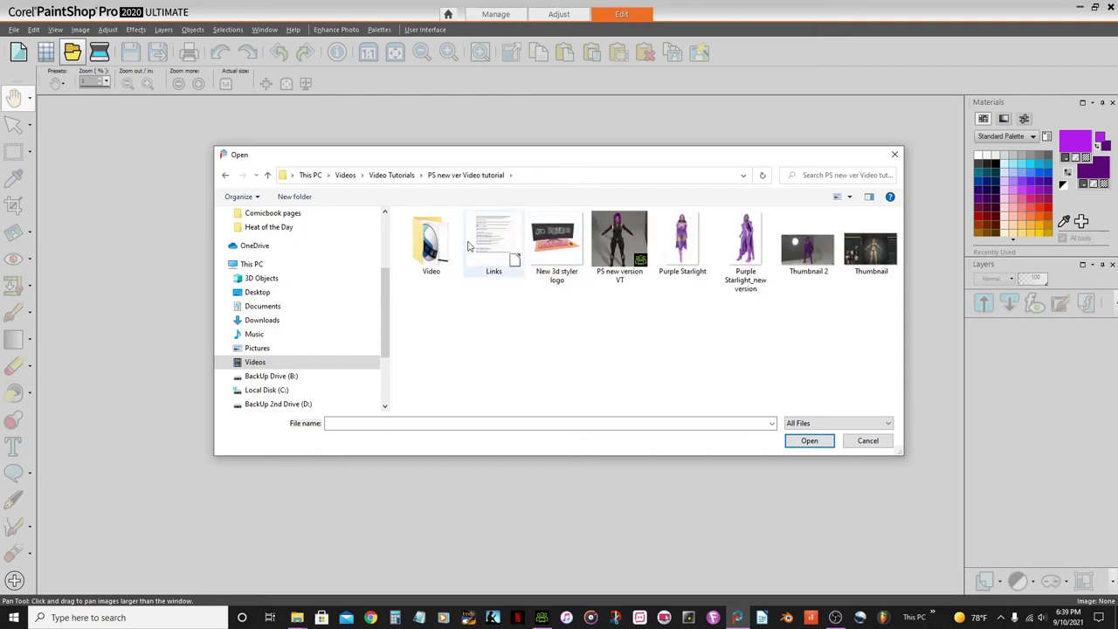
double_click(431, 243)
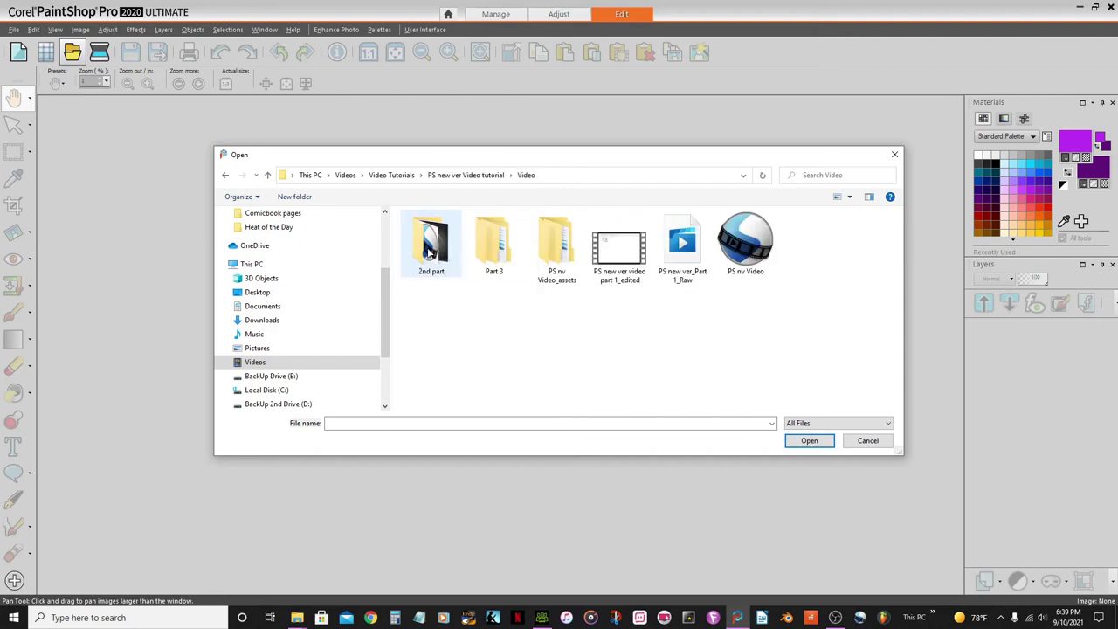
double_click(489, 252)
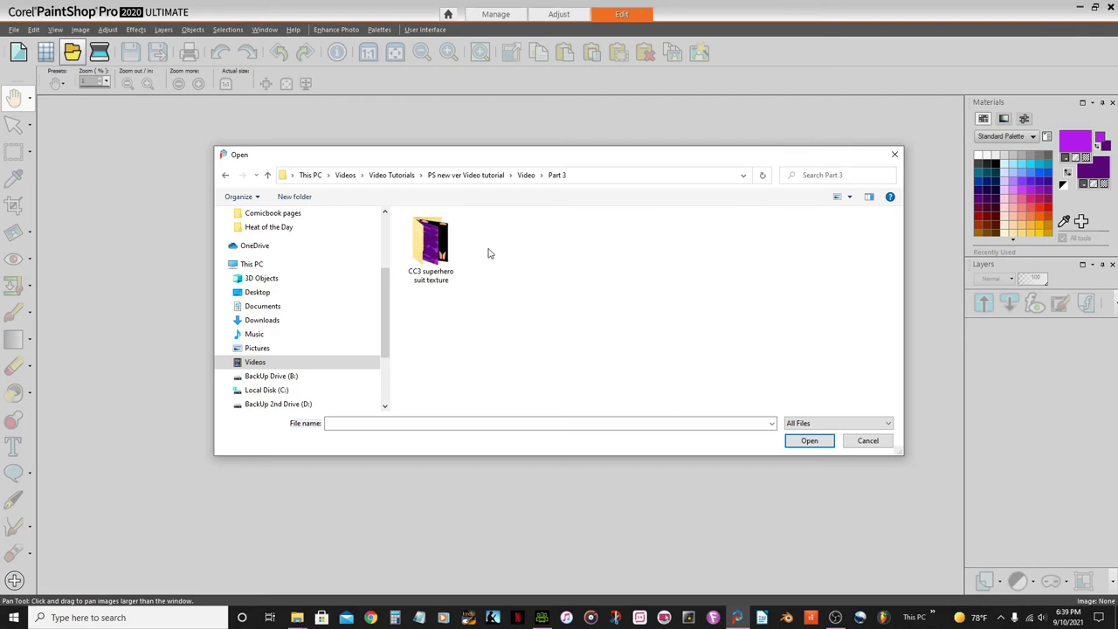
double_click(432, 241)
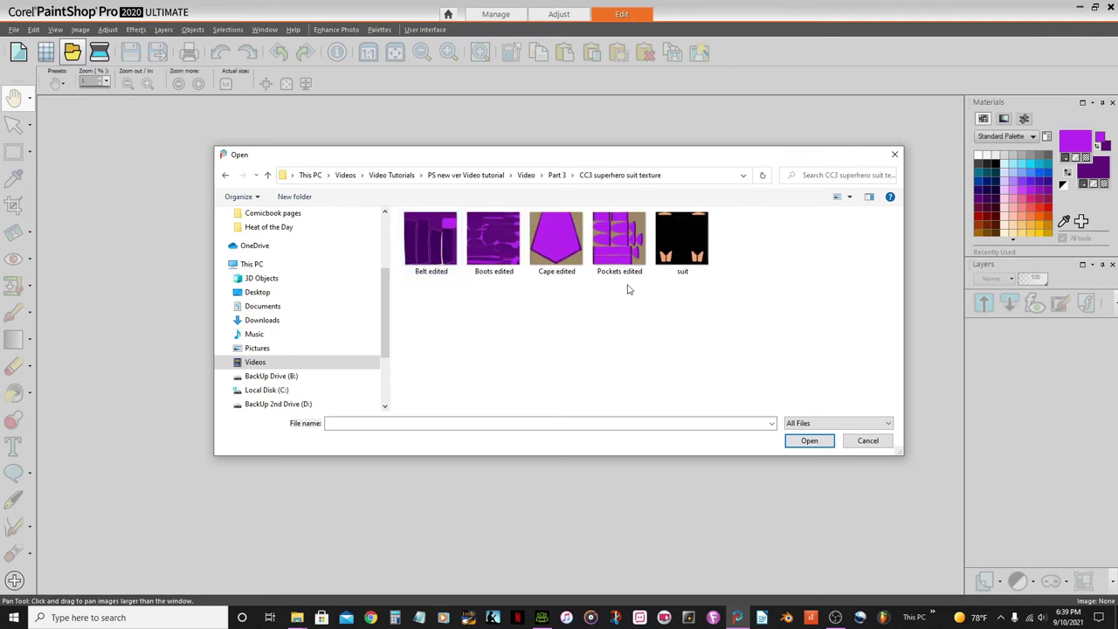
left_click(691, 260)
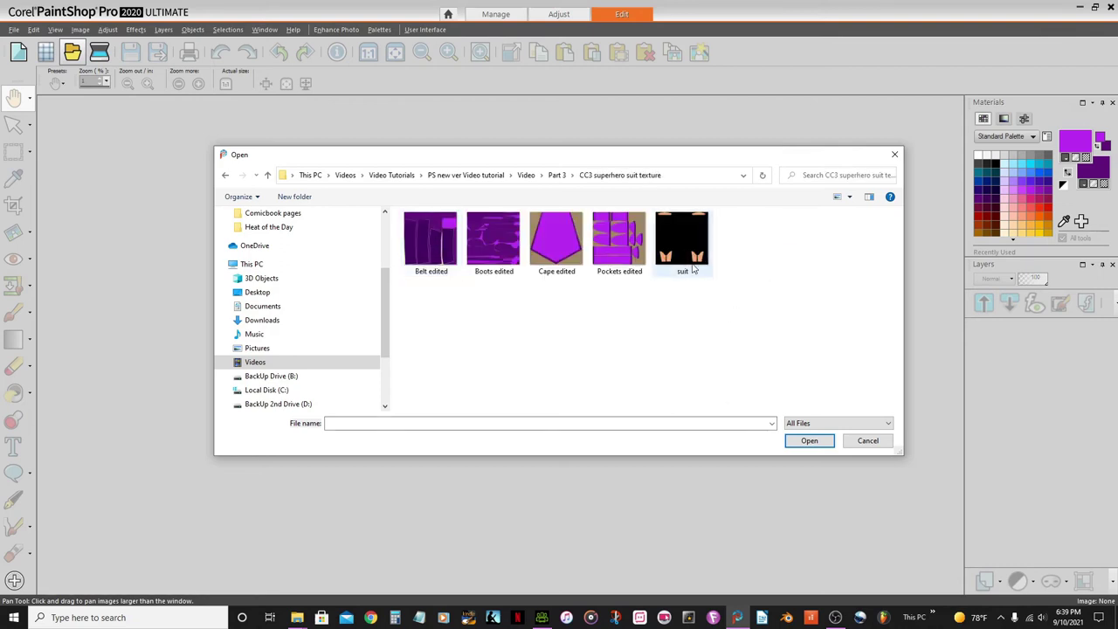
left_click(805, 441)
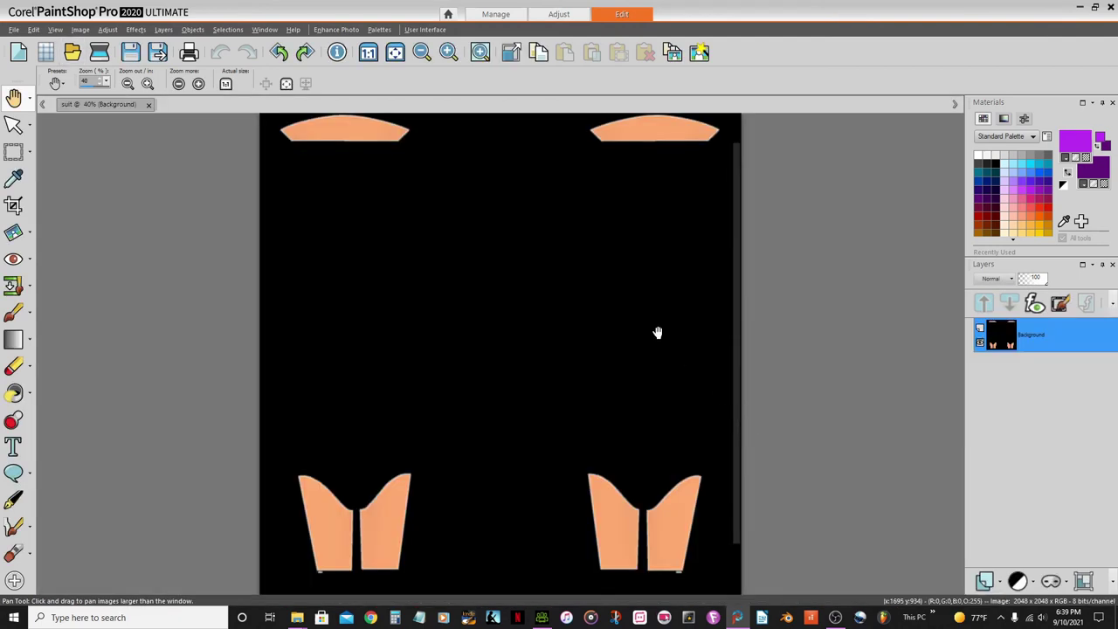
Flood-fill the black background dark purple and the right-edge strip bright purple.
scroll(657, 332, "down", 1)
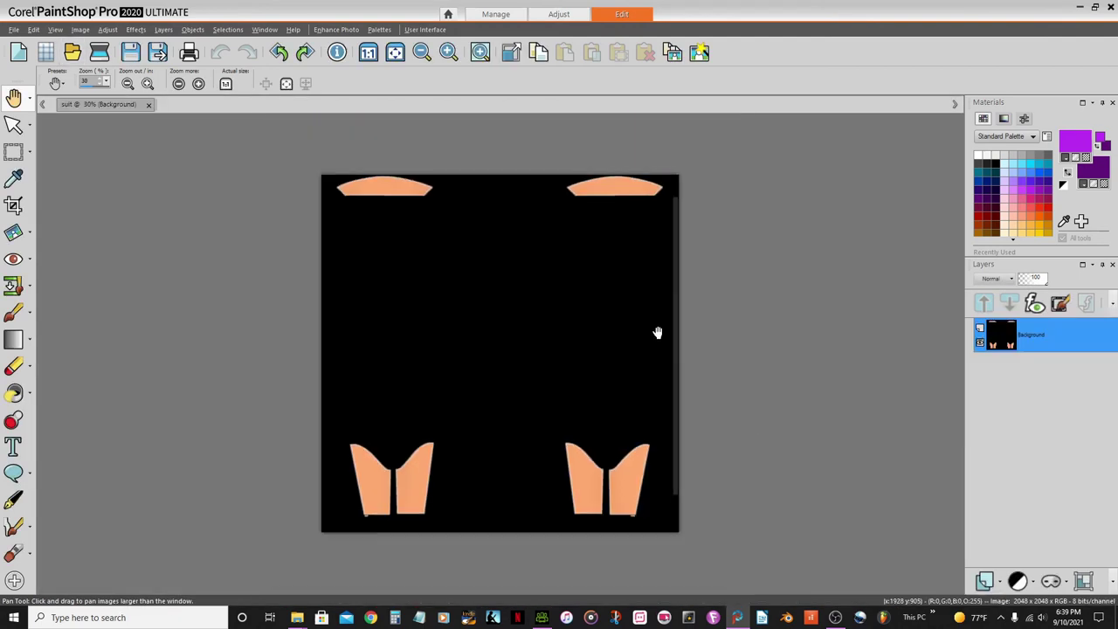
left_click(13, 395)
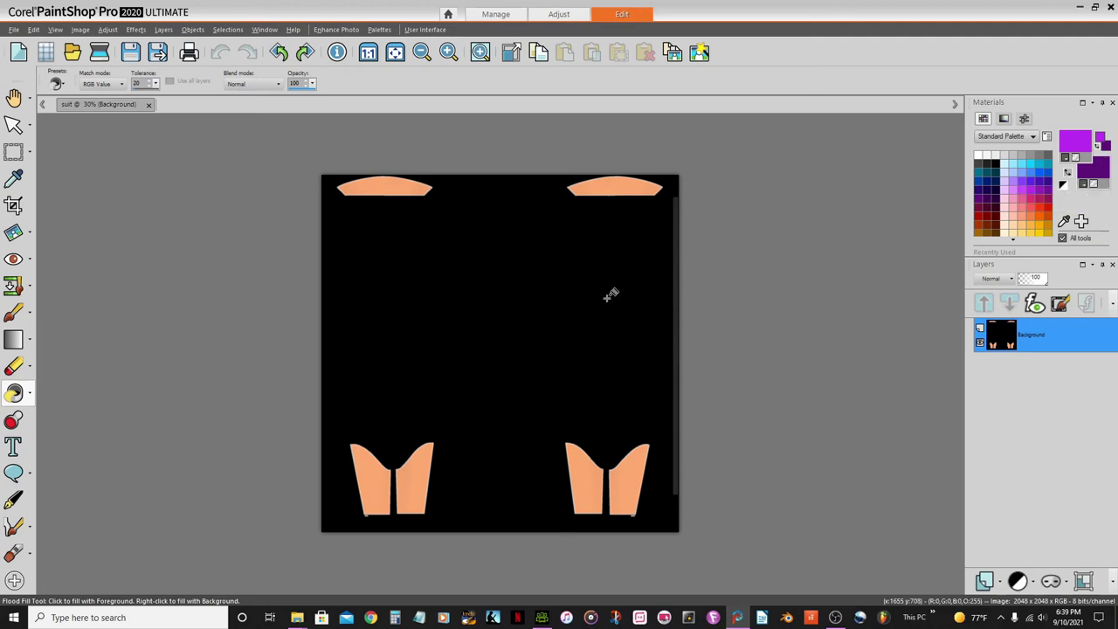
right_click(494, 304)
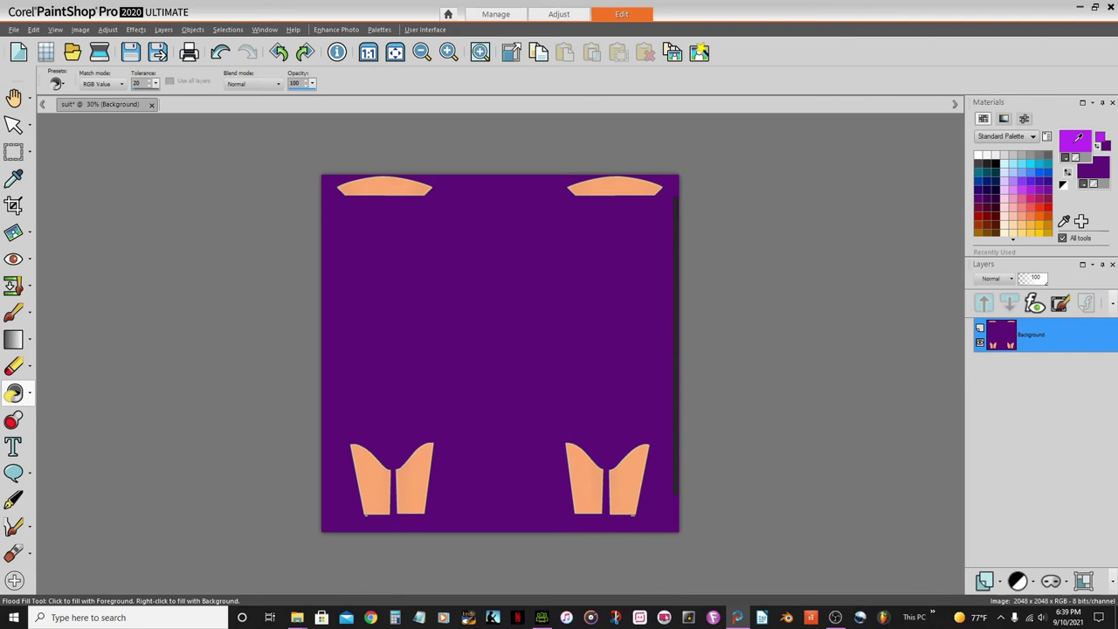
scroll(648, 356, "up", 1)
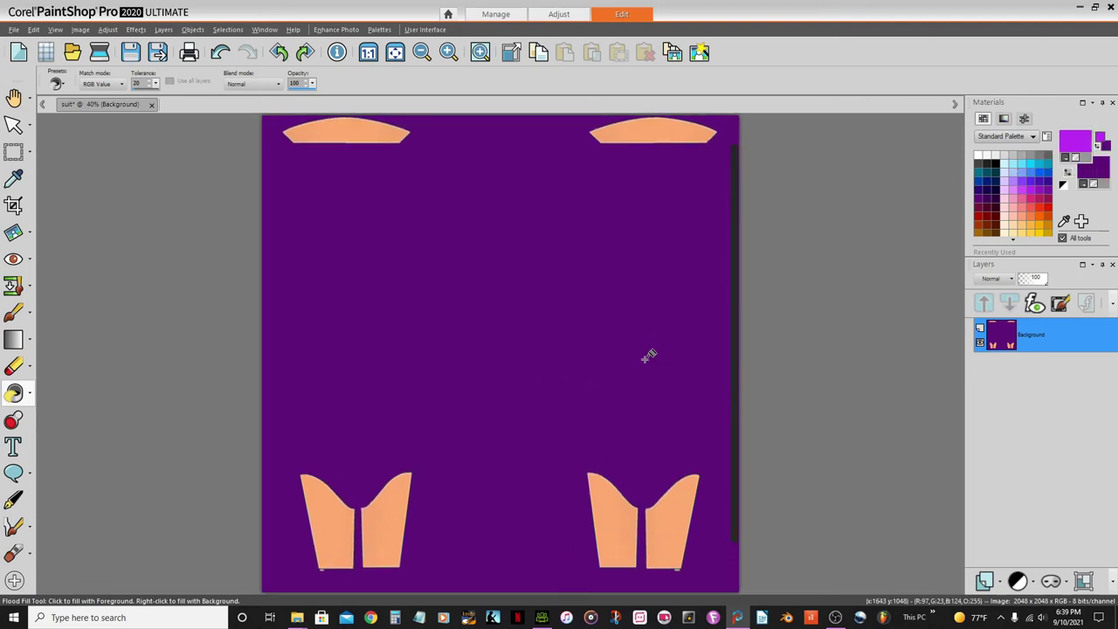
scroll(649, 356, "up", 1)
left_click(757, 330)
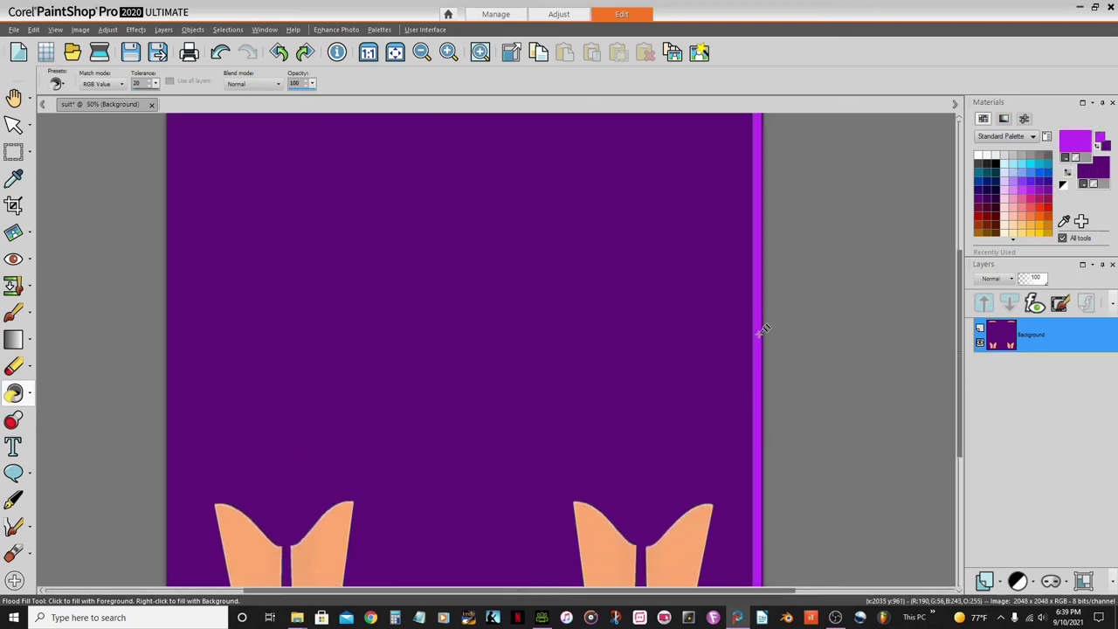
At 100% zoom, fill the two top peach caps and both lower shapes bright purple.
scroll(760, 330, "down", 1)
scroll(741, 332, "down", 1)
scroll(612, 232, "up", 1)
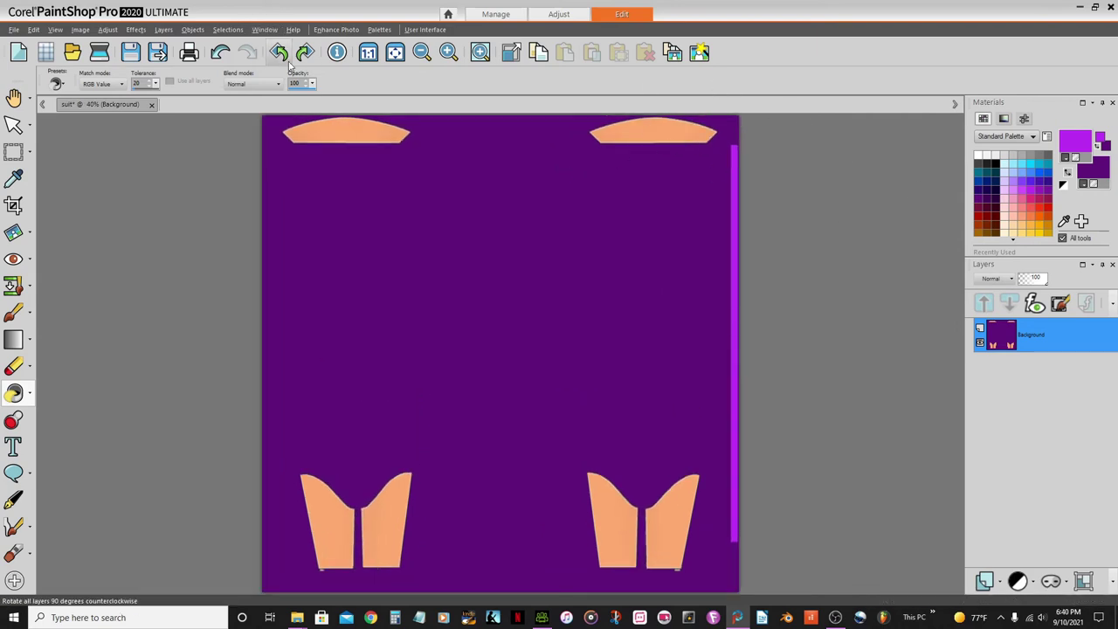
key("ctrl+alt+n")
scroll(612, 140, "down", 4)
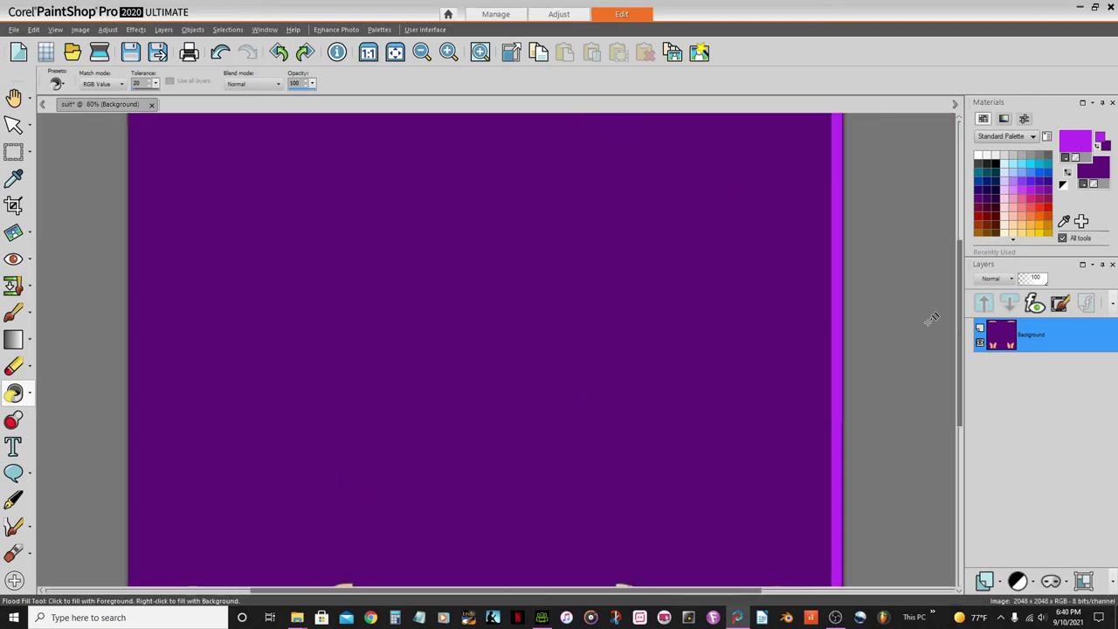
scroll(874, 297, "down", 3)
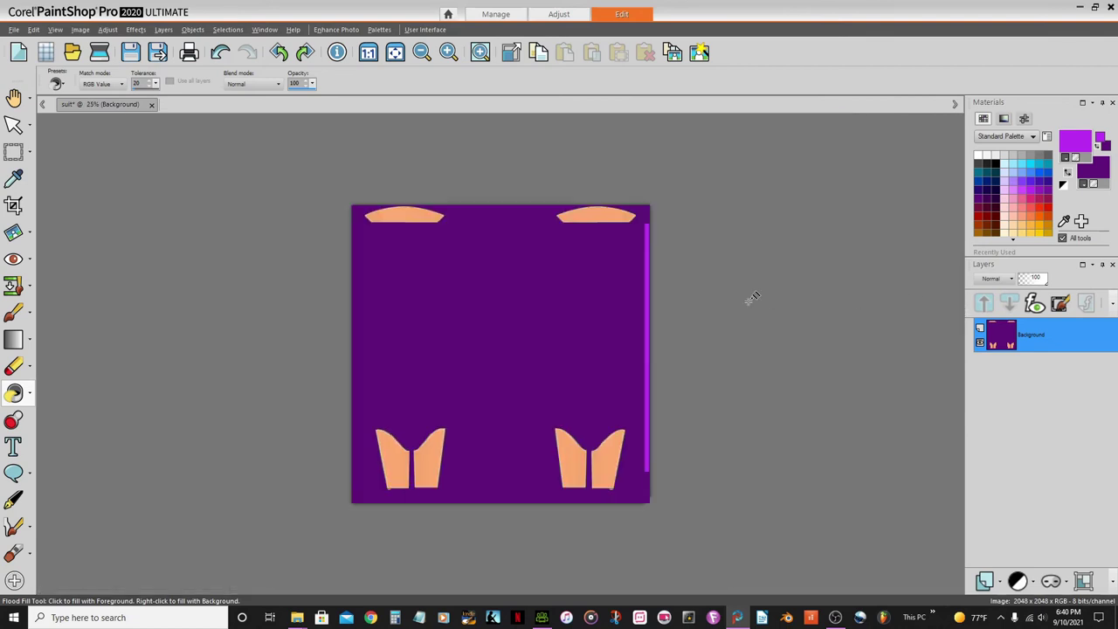
left_click(598, 214)
left_click(416, 215)
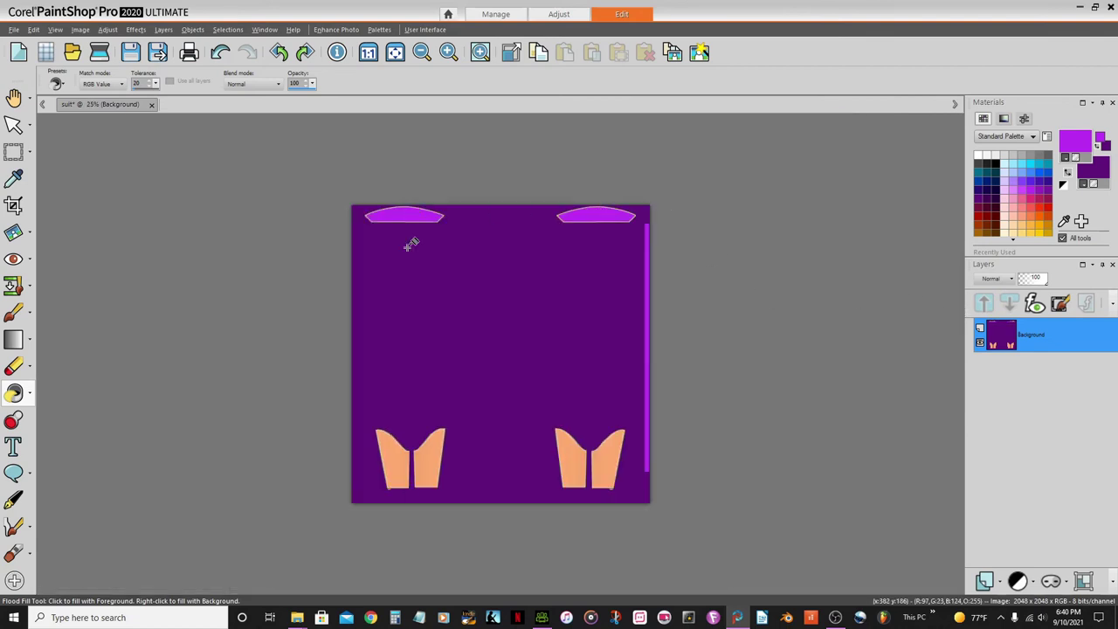
left_click(393, 458)
left_click(425, 459)
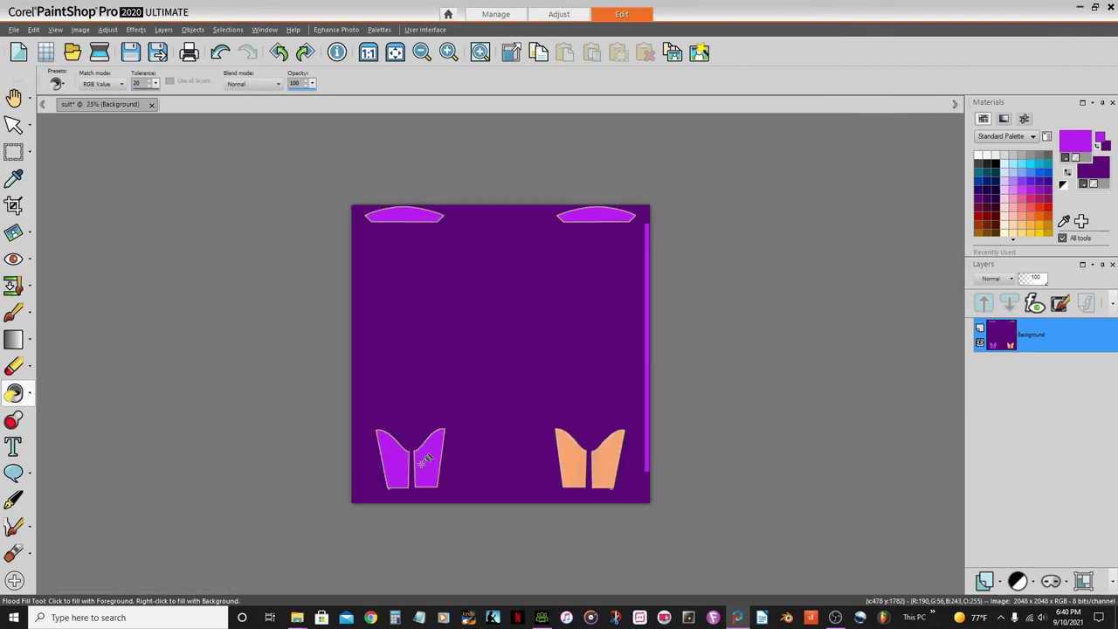
left_click(570, 457)
left_click(609, 458)
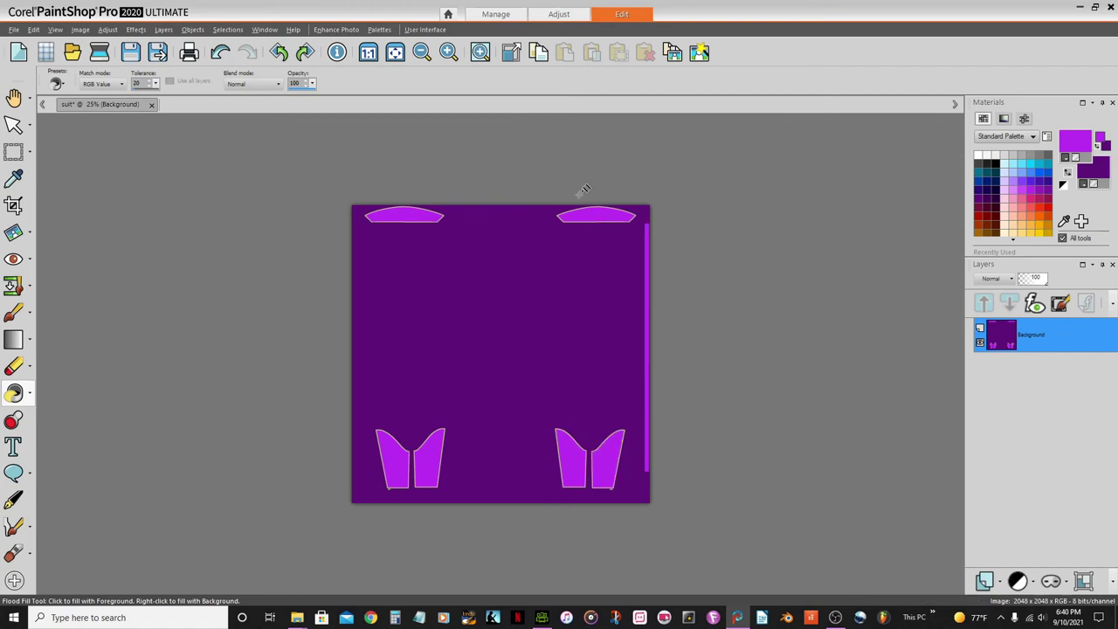
Fill the remaining peach and grey edge bands bright purple.
scroll(591, 184, "up", 2)
scroll(602, 513, "up", 6)
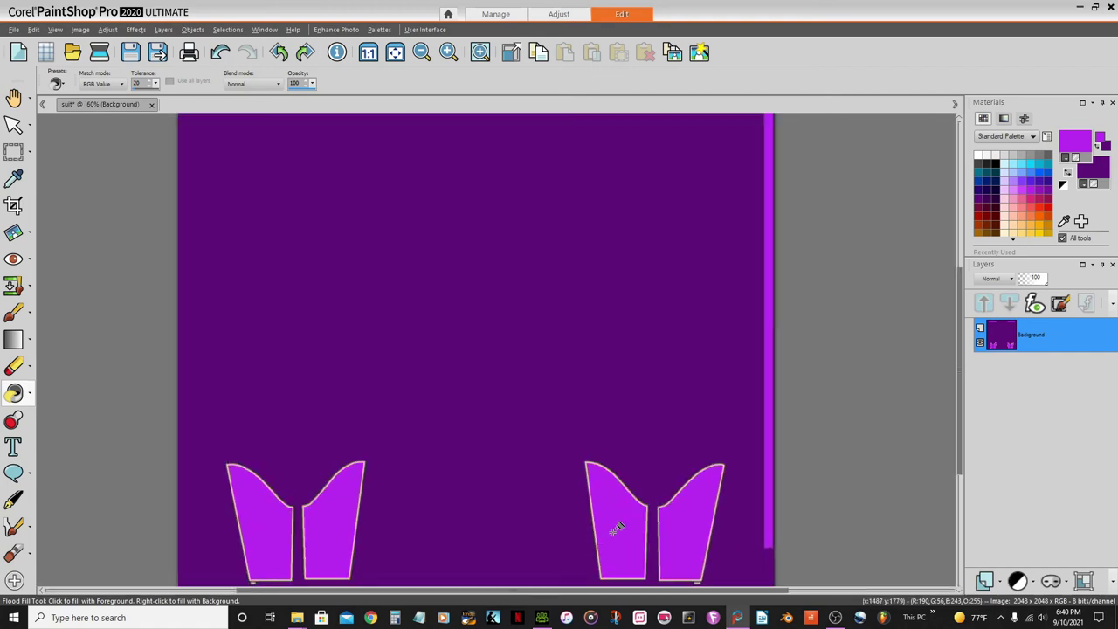
scroll(635, 443, "up", 3)
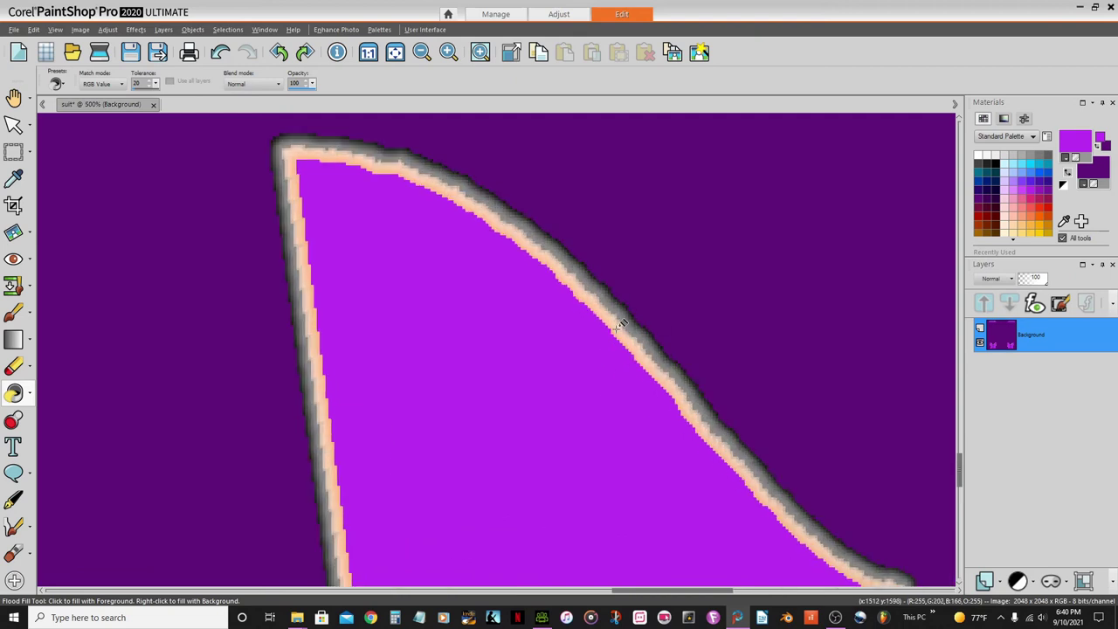
left_click(616, 328)
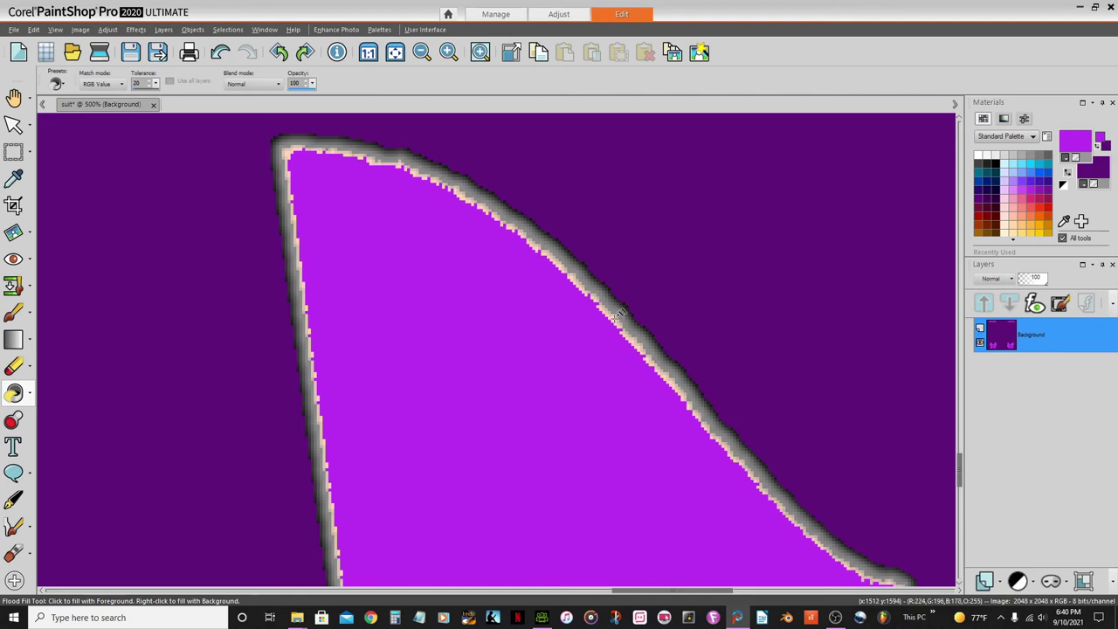
left_click(601, 298)
left_click(595, 289)
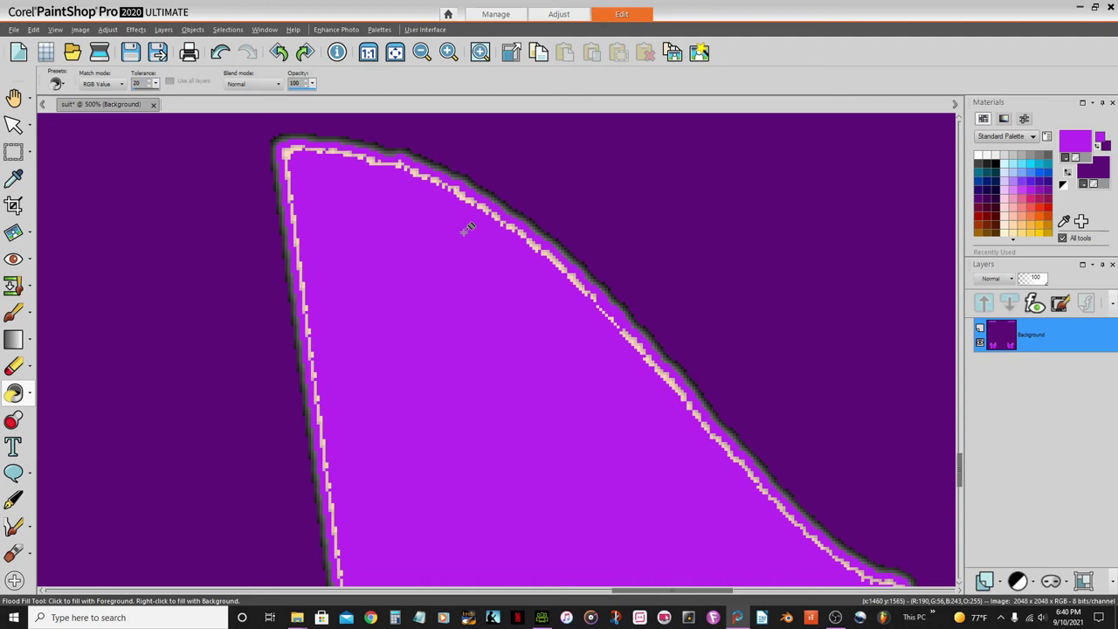
scroll(481, 288, "down", 5)
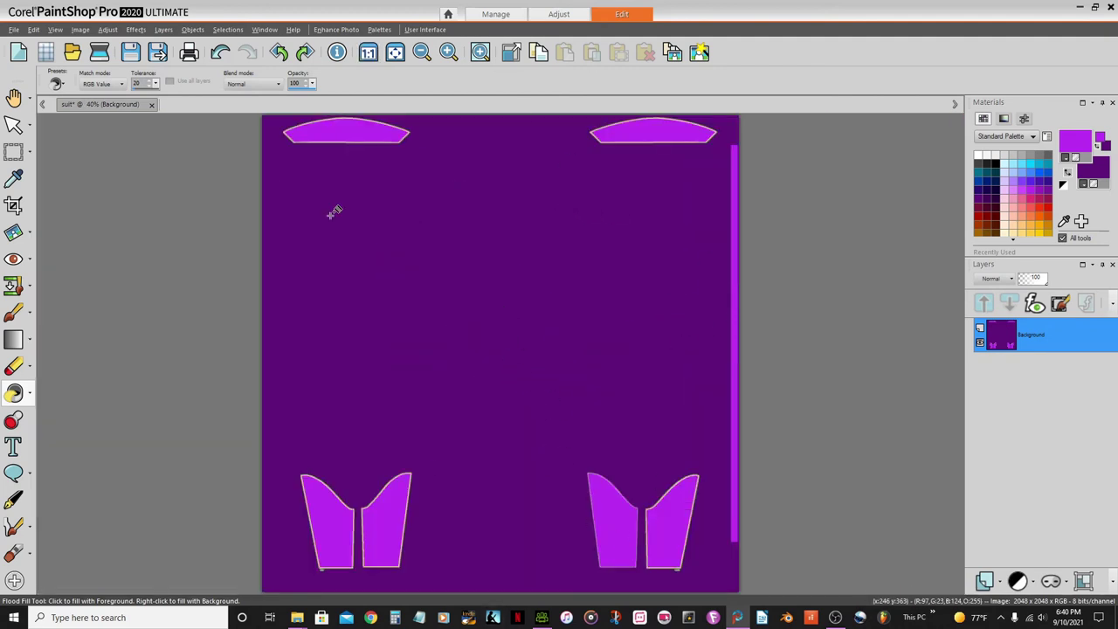
Select the dark purple background area with the Magic Wand.
left_click(31, 152)
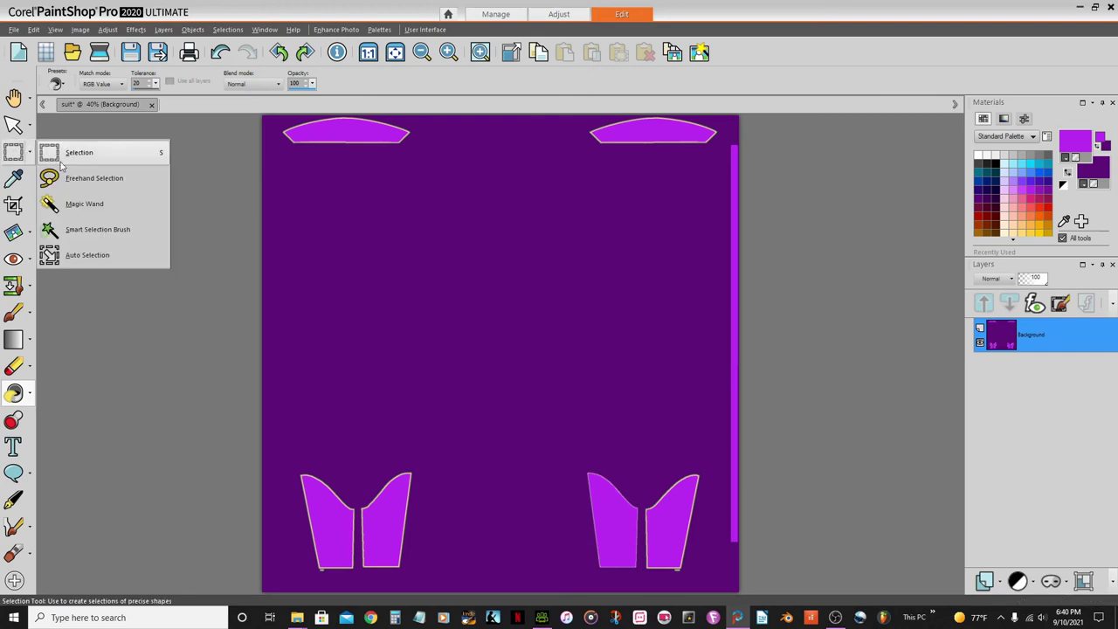
left_click(85, 204)
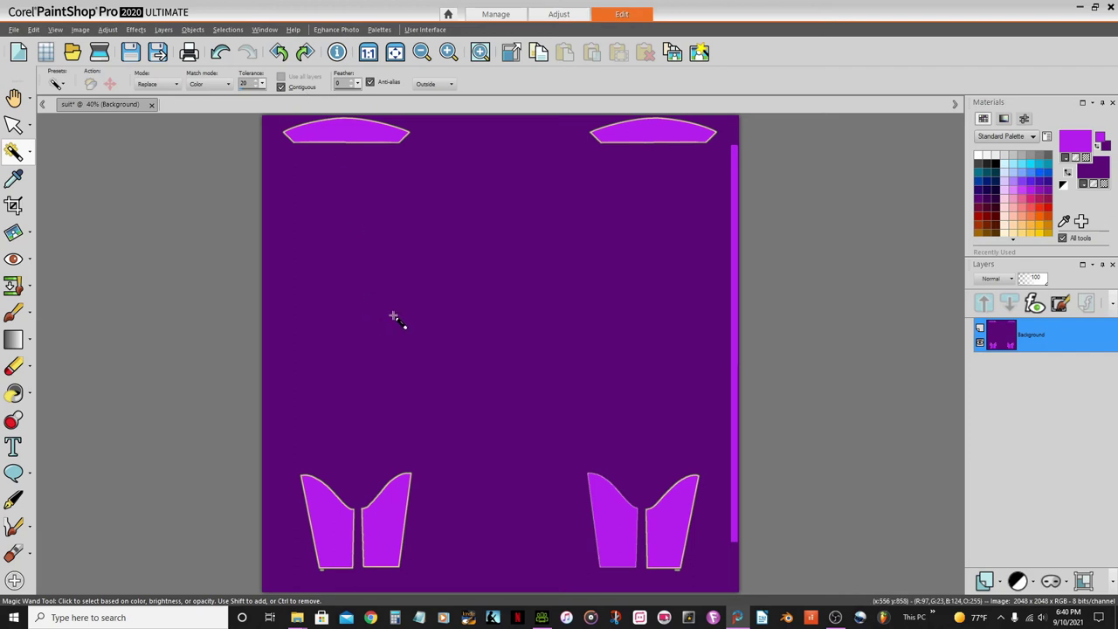
left_click(489, 323)
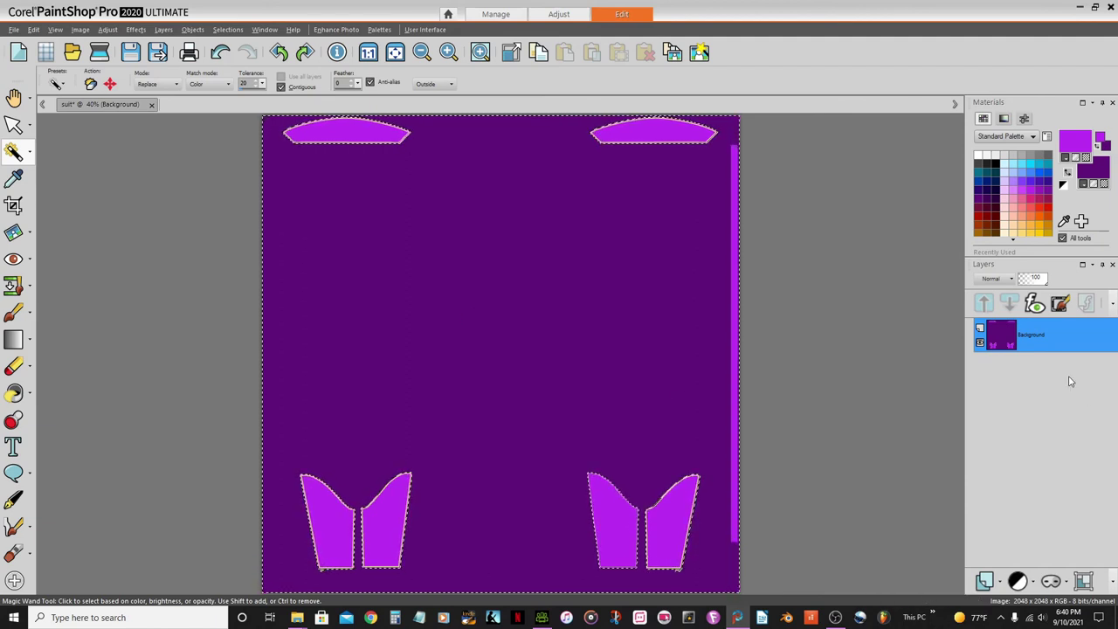
Promote the selection to a new layer, select none, and make Background active.
mouse_move(1061, 345)
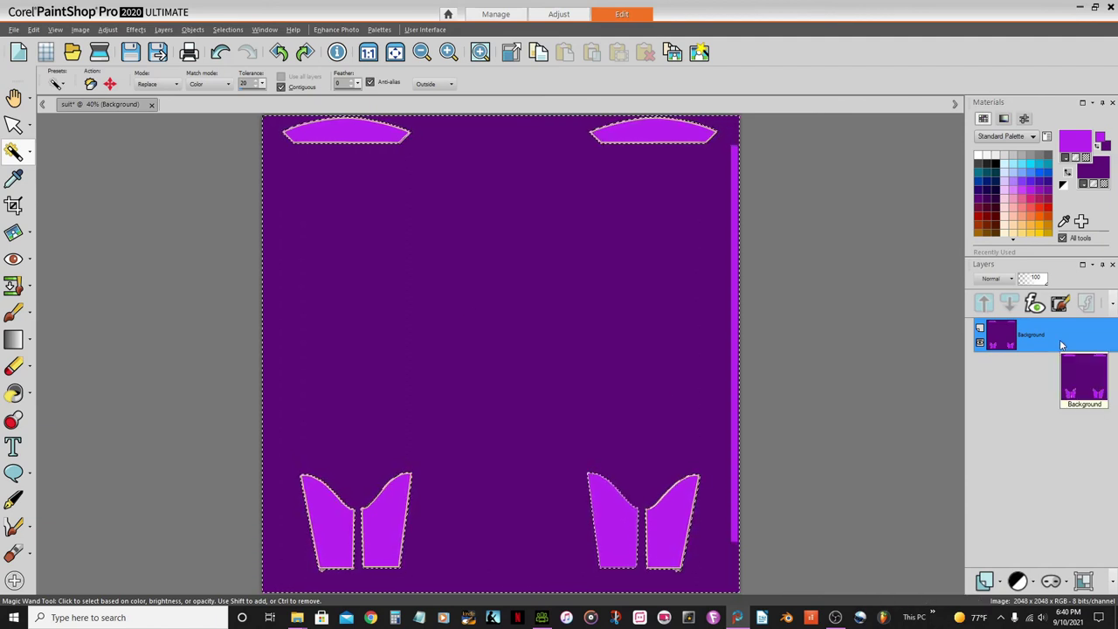
right_click(1060, 339)
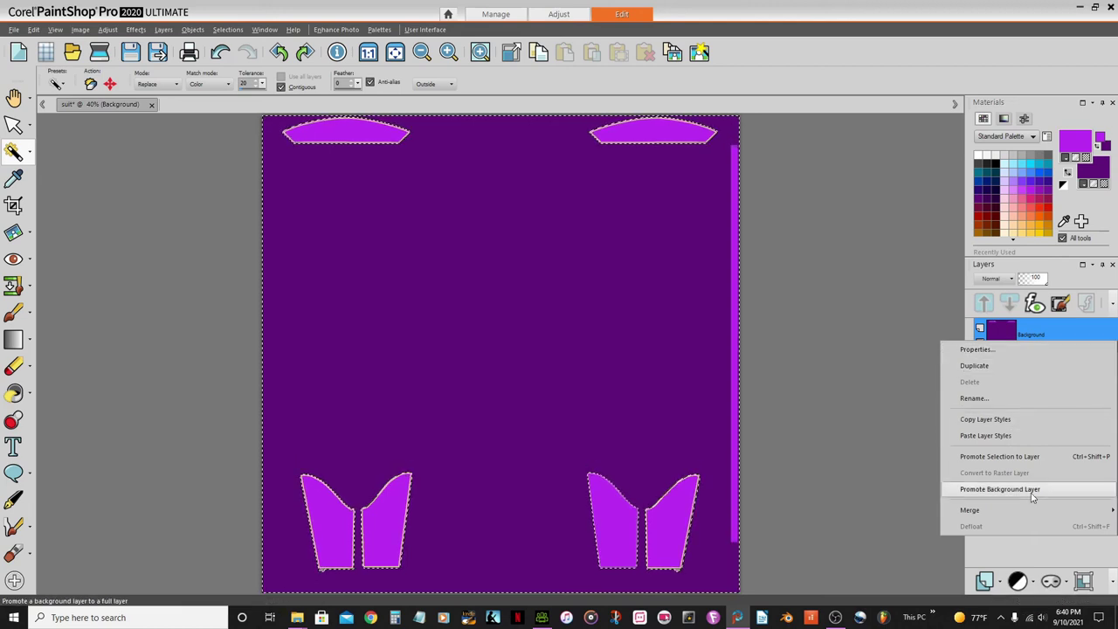
left_click(1005, 457)
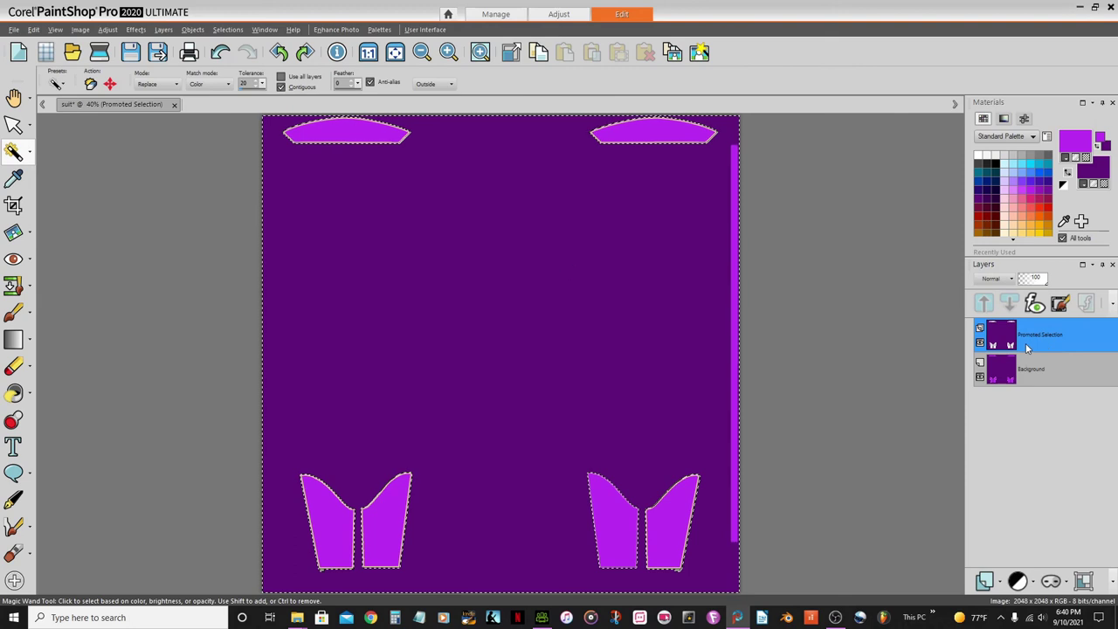
left_click(228, 30)
left_click(245, 62)
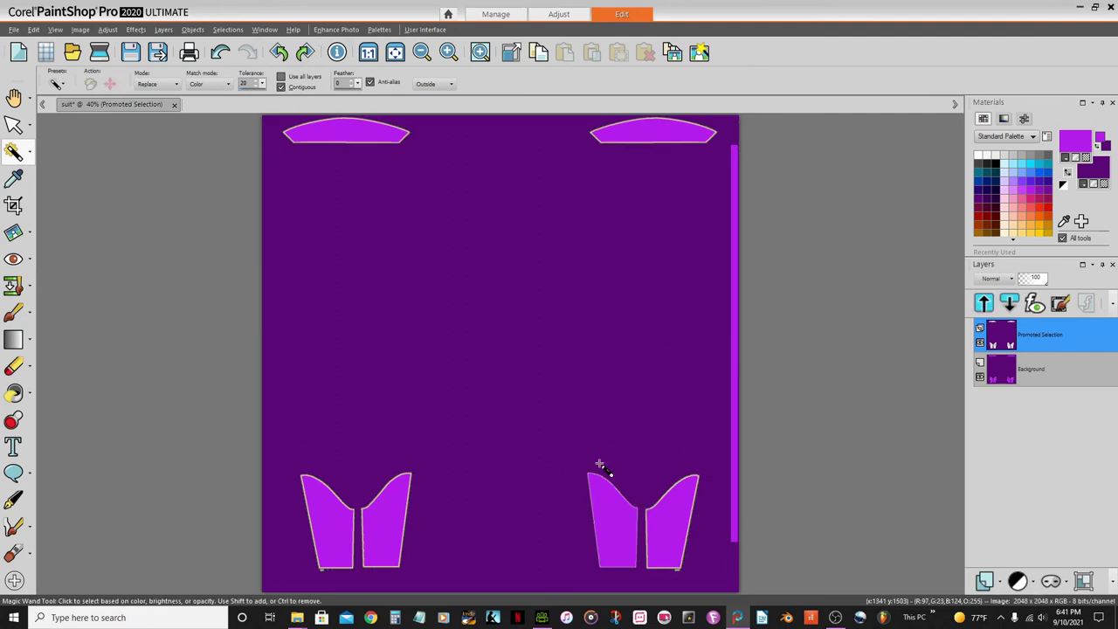
left_click(1067, 367)
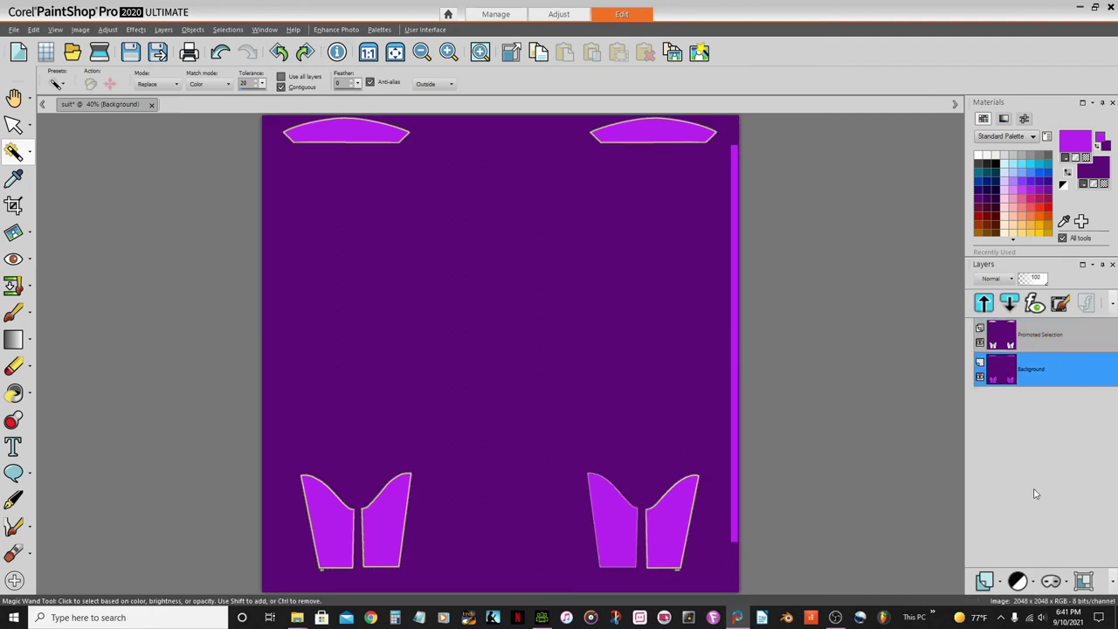
Add a new Raster 1 layer and flood-fill it bright purple.
left_click(1018, 581)
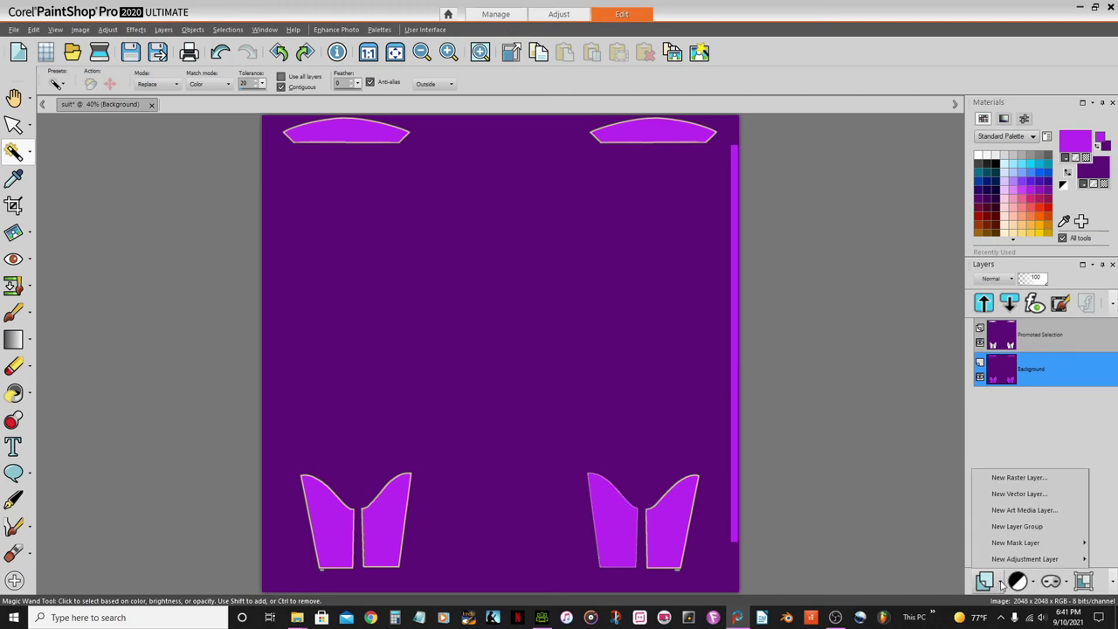
left_click(987, 581)
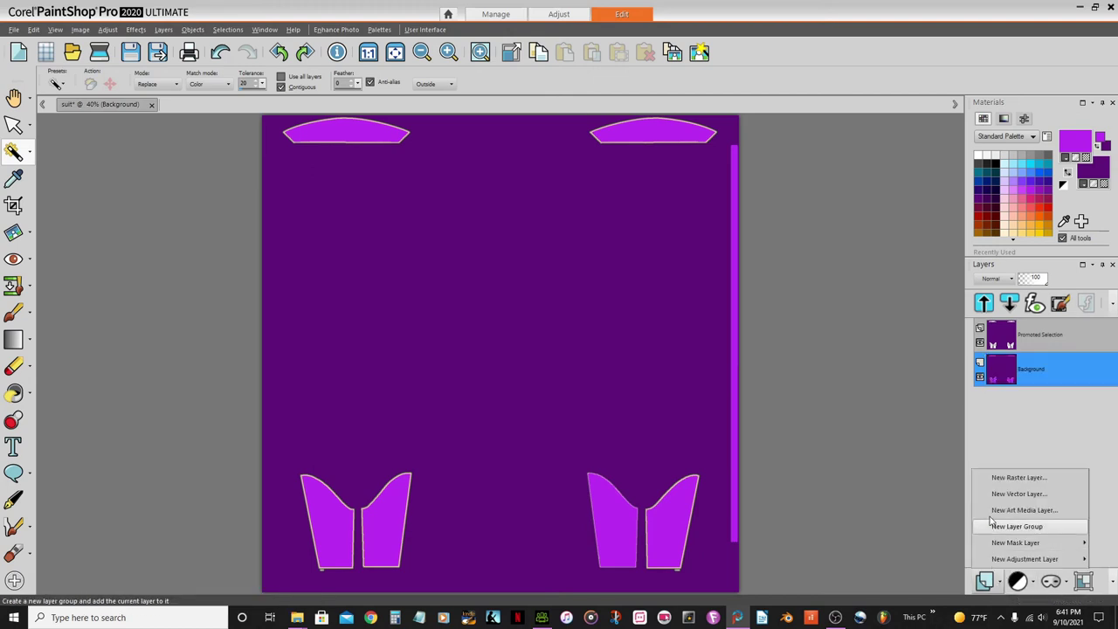
left_click(1019, 478)
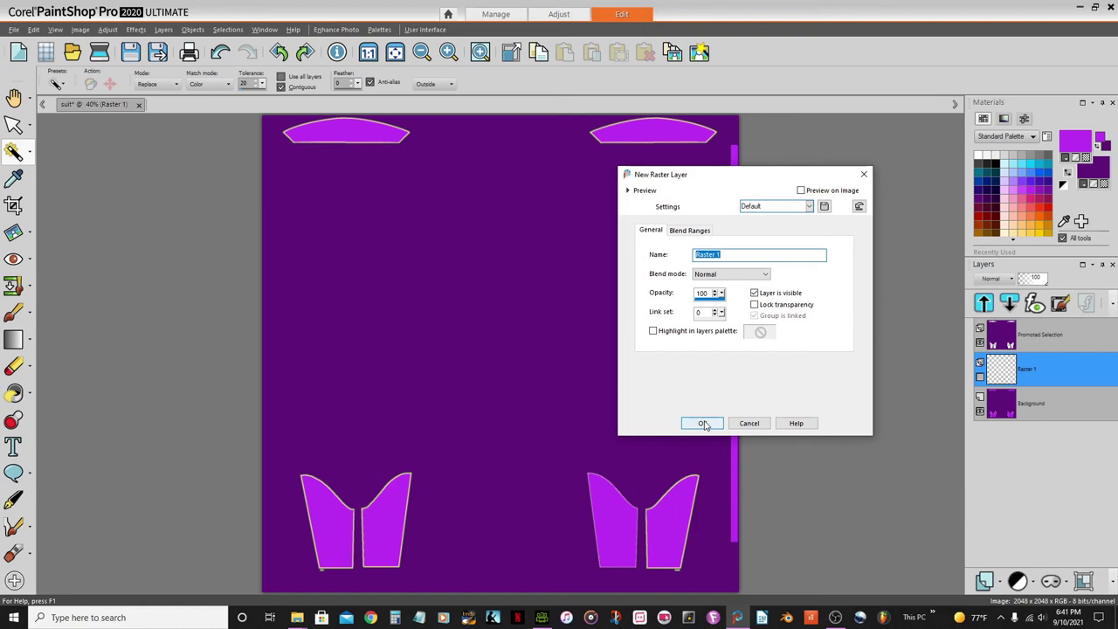
left_click(704, 423)
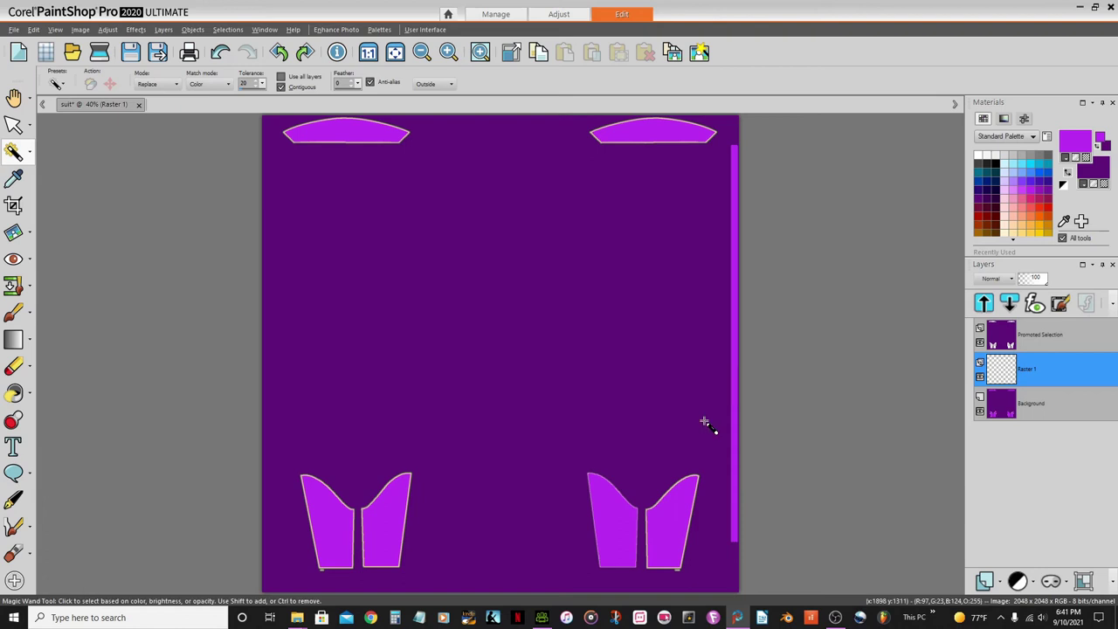
left_click(12, 395)
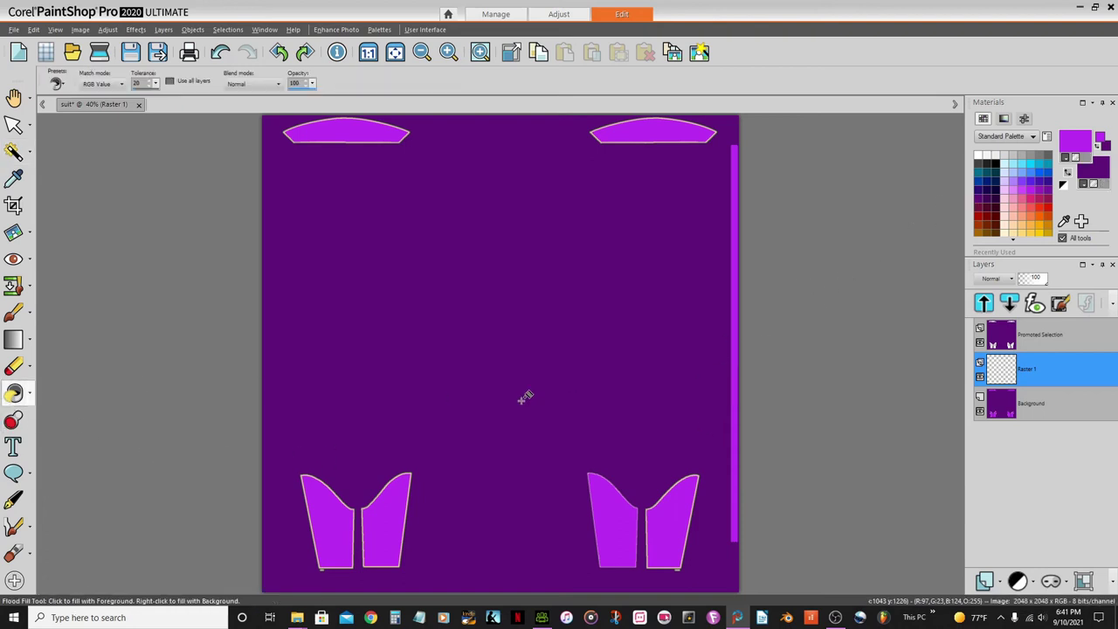
left_click(523, 360)
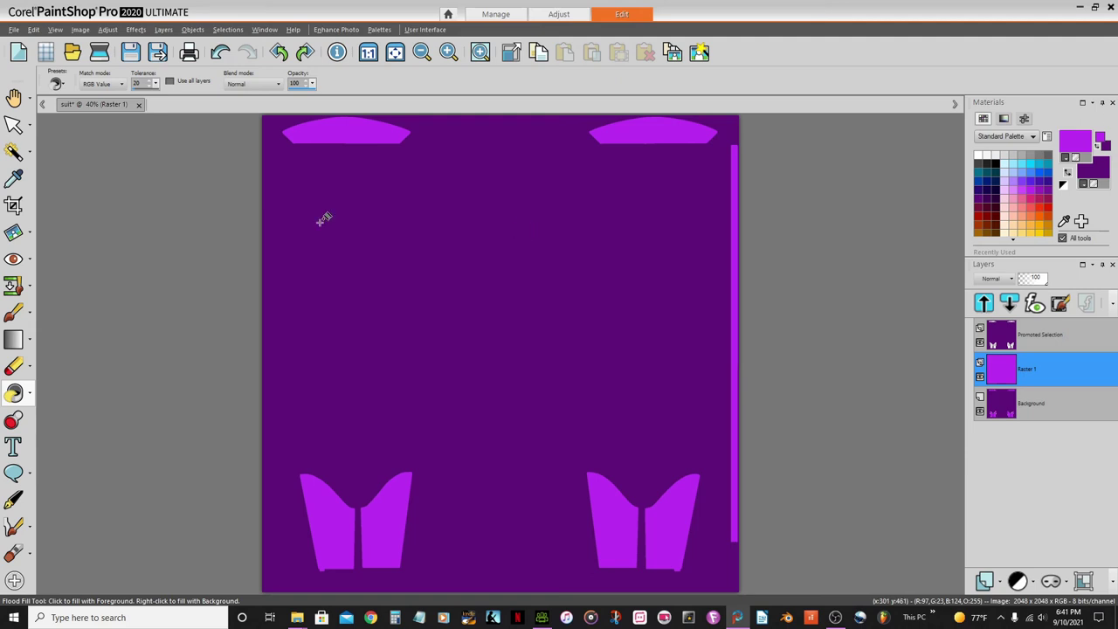
Save the suit texture as a merged image and close PaintShop Pro.
left_click(131, 58)
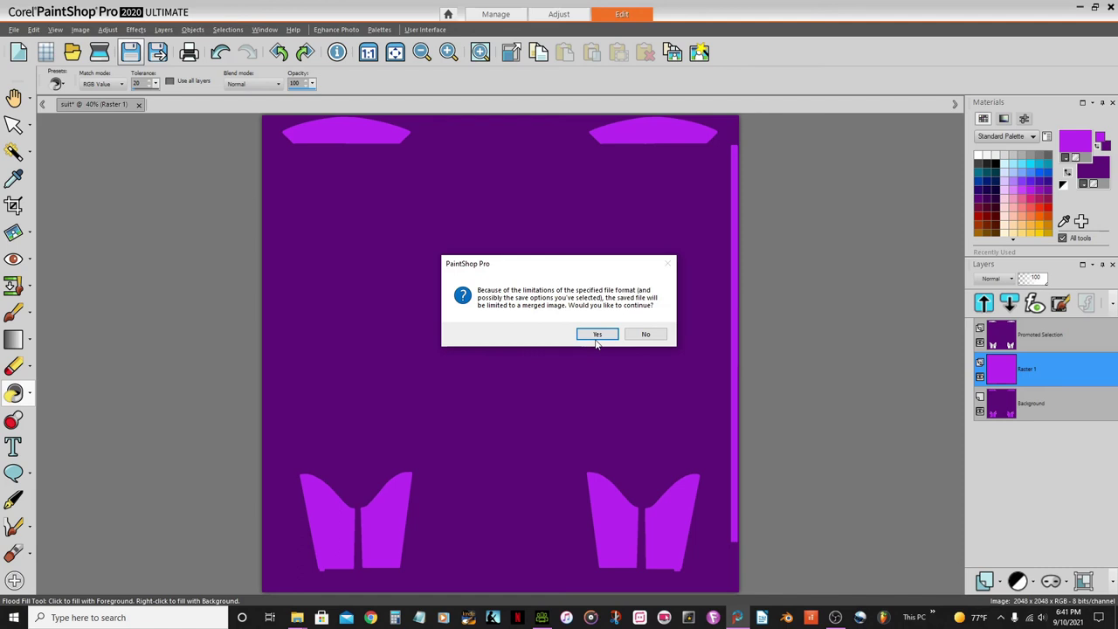
left_click(600, 334)
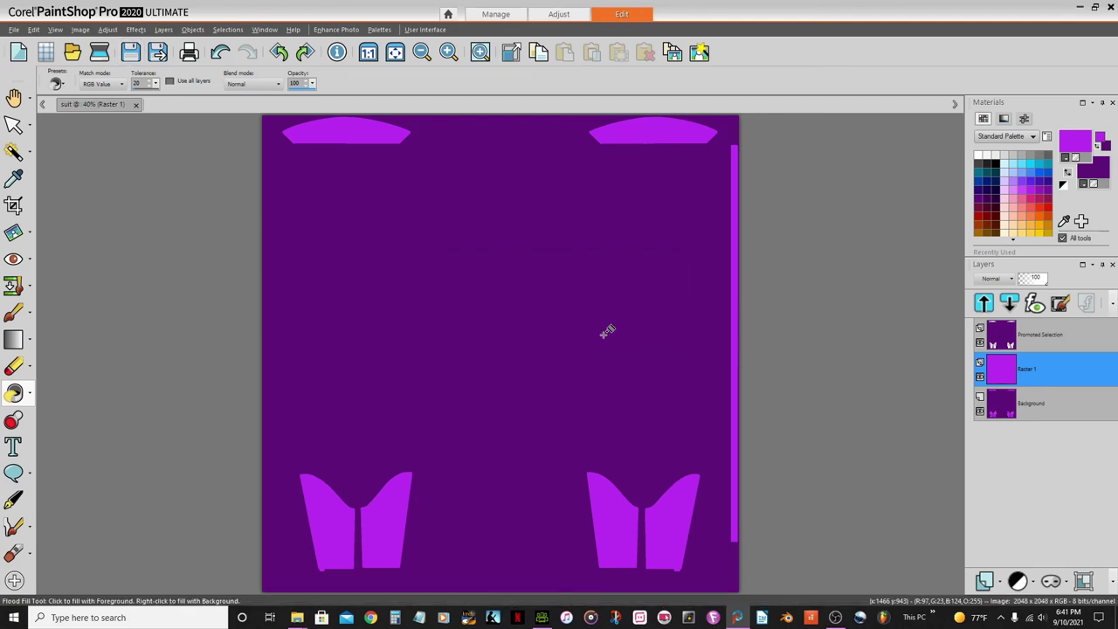
left_click(1111, 13)
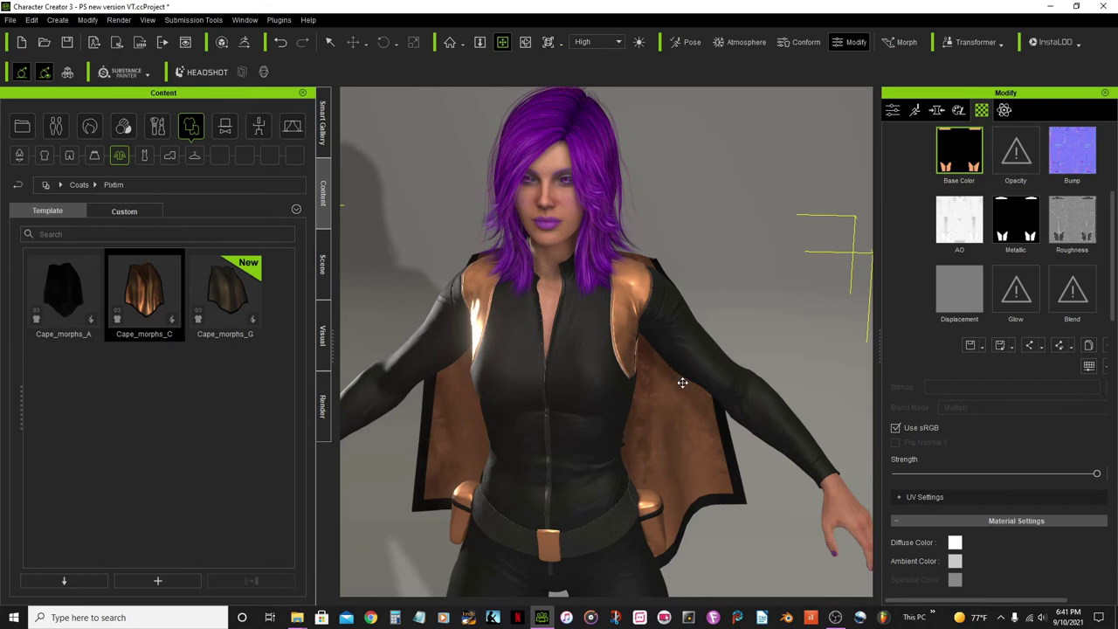
Load the edited 'suit' image as the bodysuit's Base Color texture, turning it purple.
scroll(600, 453, "up", 2)
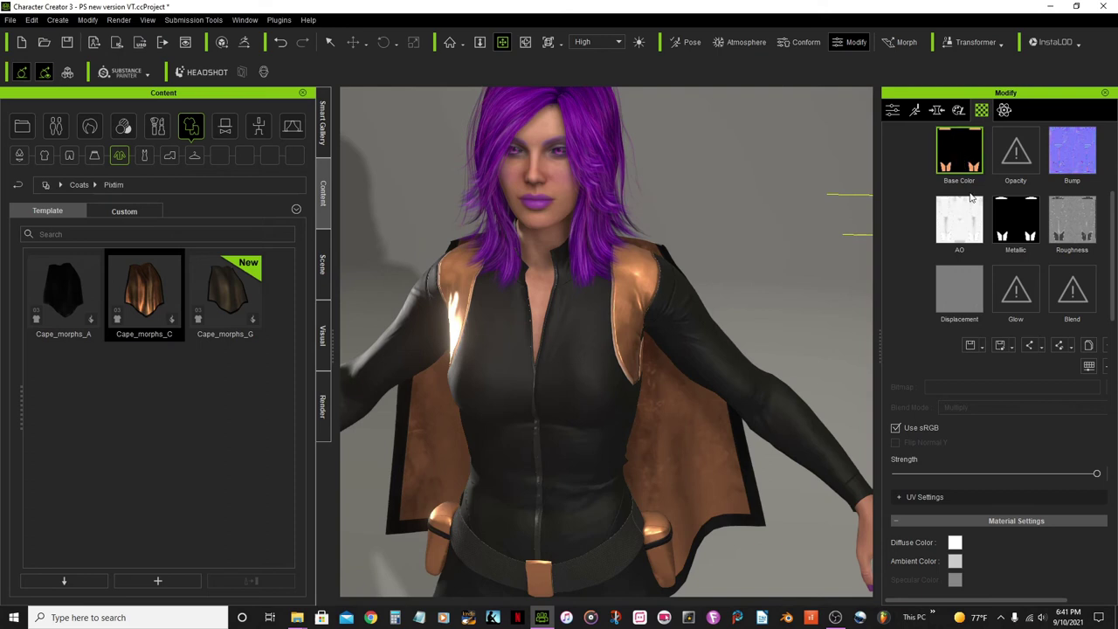
left_click(983, 347)
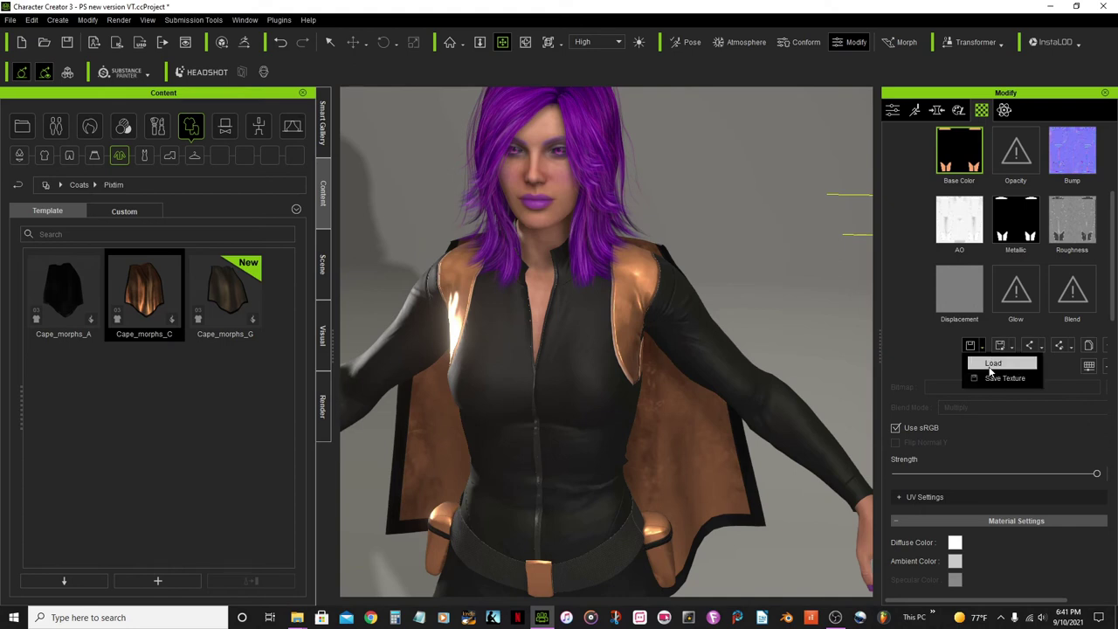
left_click(994, 365)
left_click(476, 118)
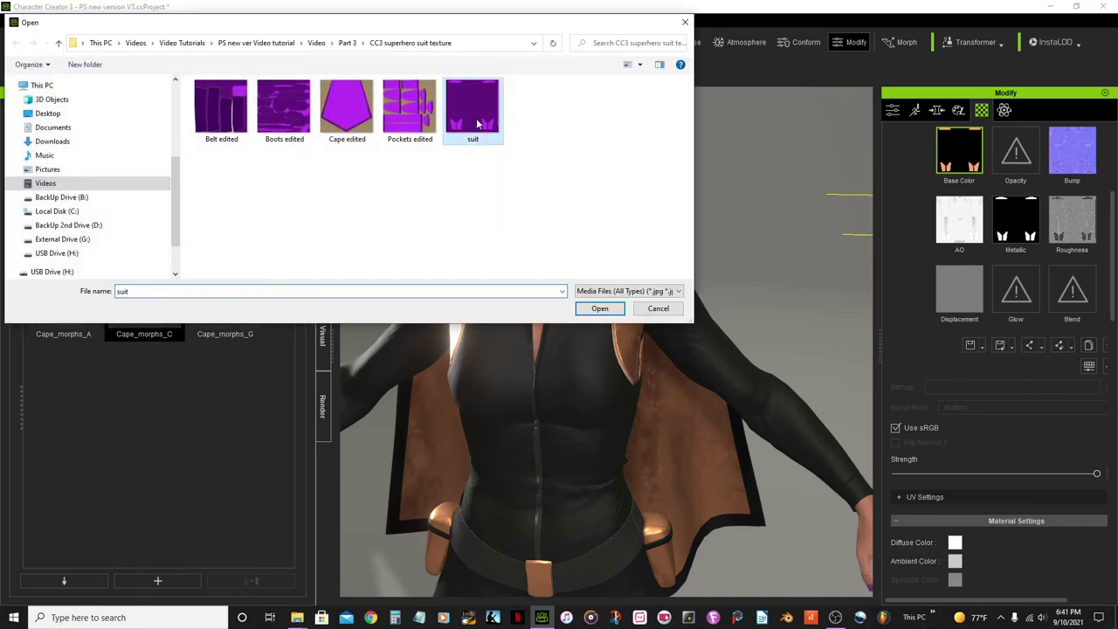
left_click(600, 309)
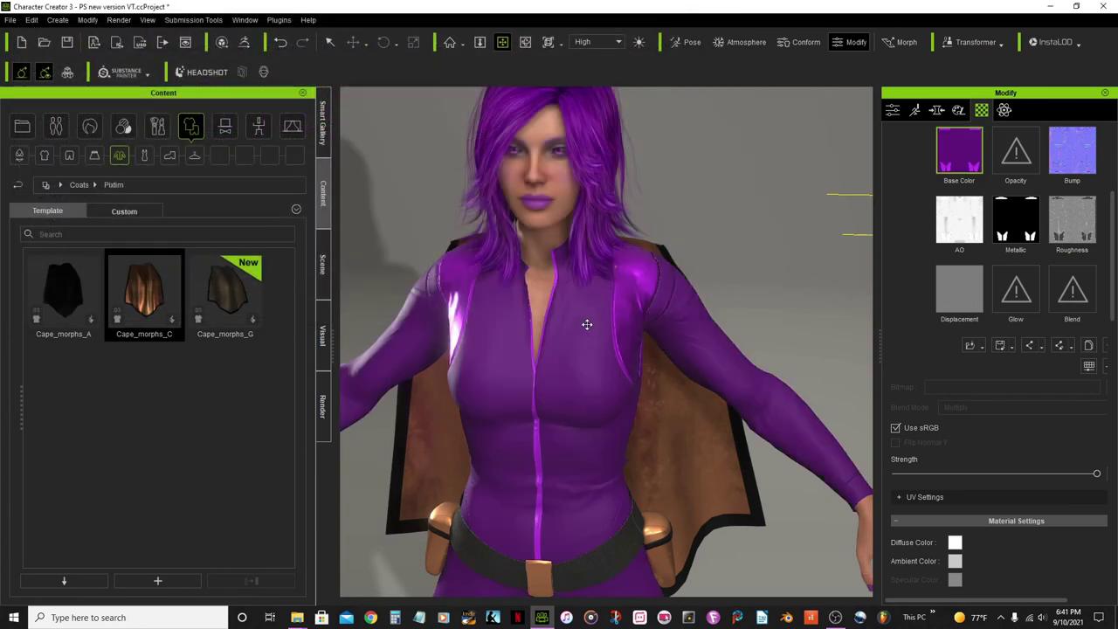
scroll(681, 326, "down", 3)
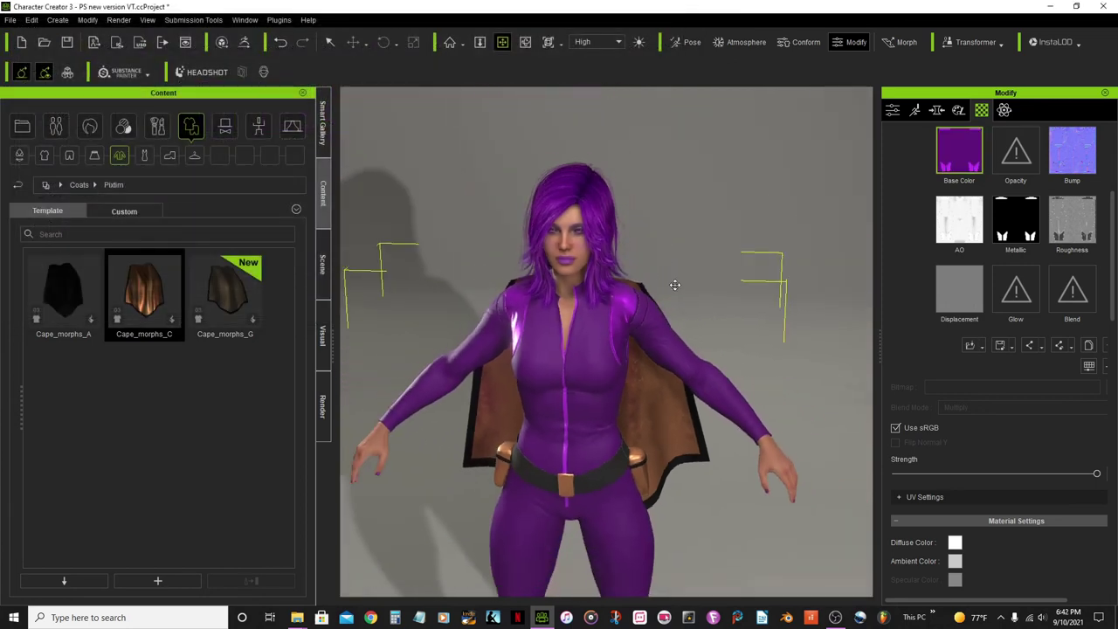
middle_click_drag(674, 280, 662, 170)
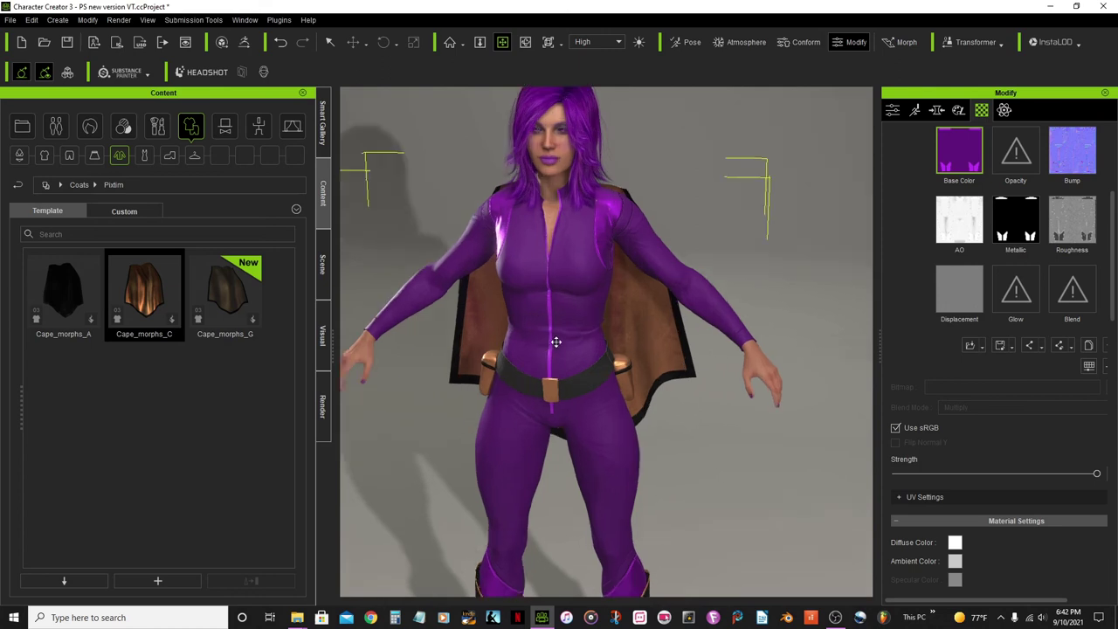
scroll(555, 342, "up", 3)
middle_click_drag(554, 287, 603, 137)
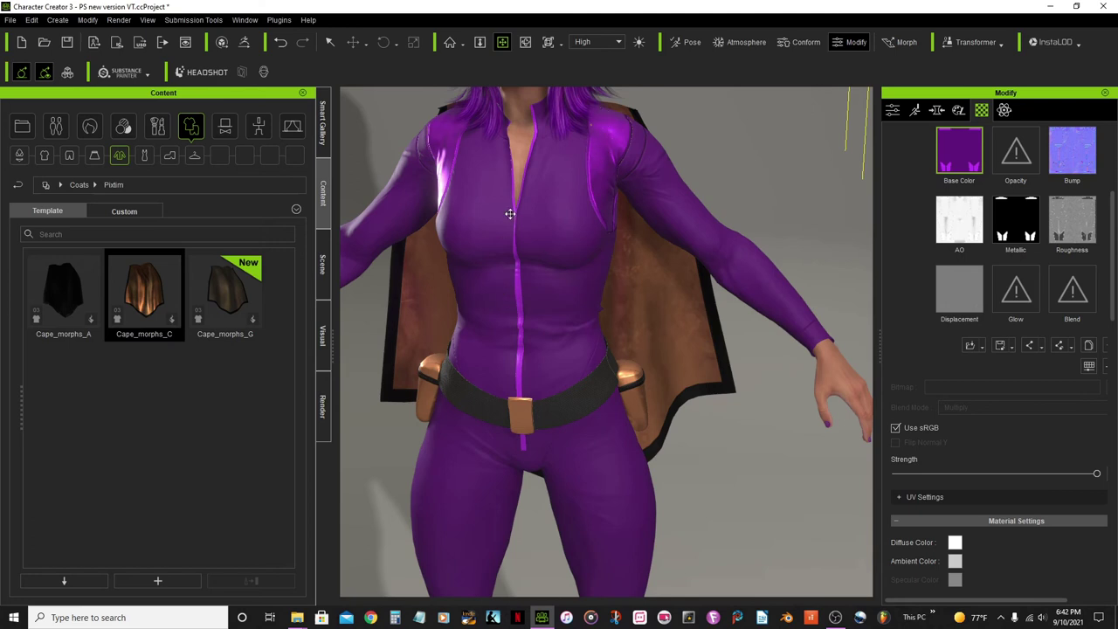
scroll(557, 425, "down", 5)
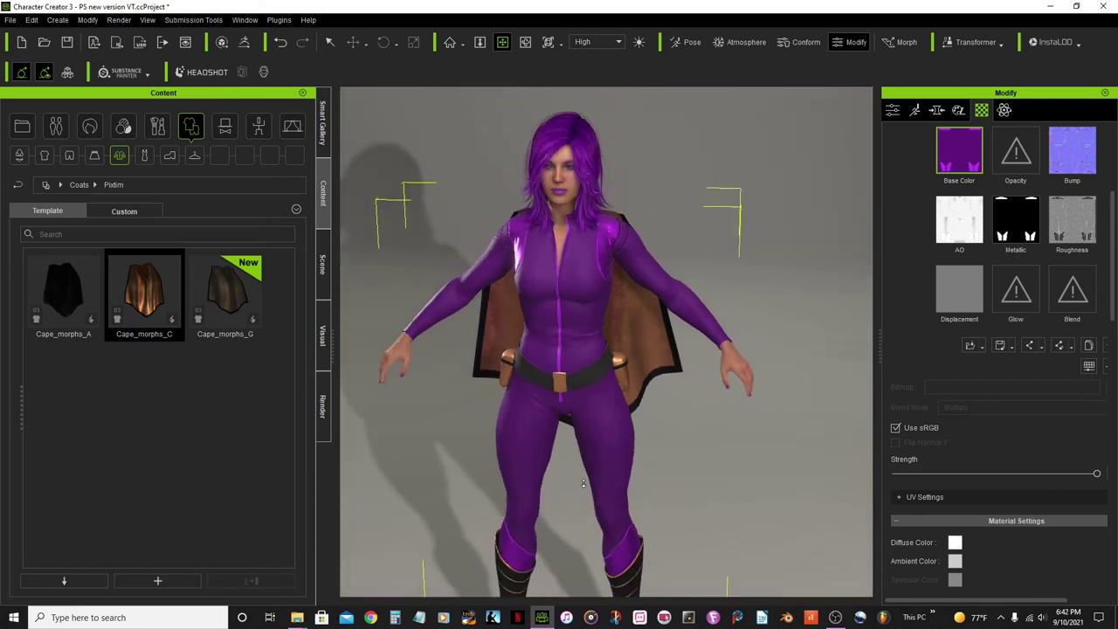
scroll(618, 425, "up", 2)
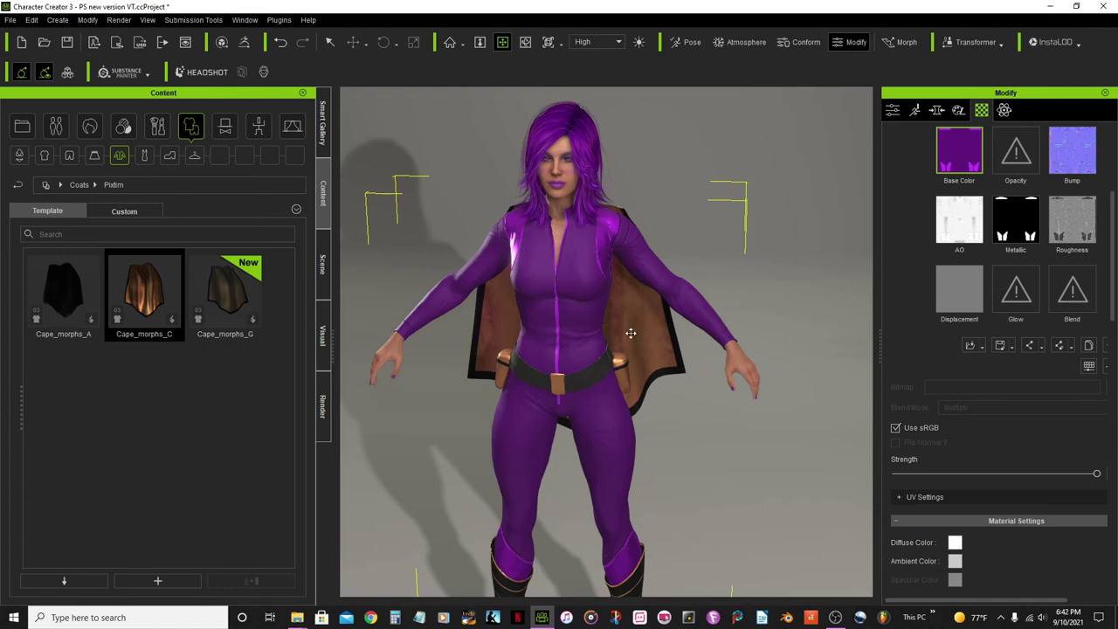
scroll(628, 361, "up", 3)
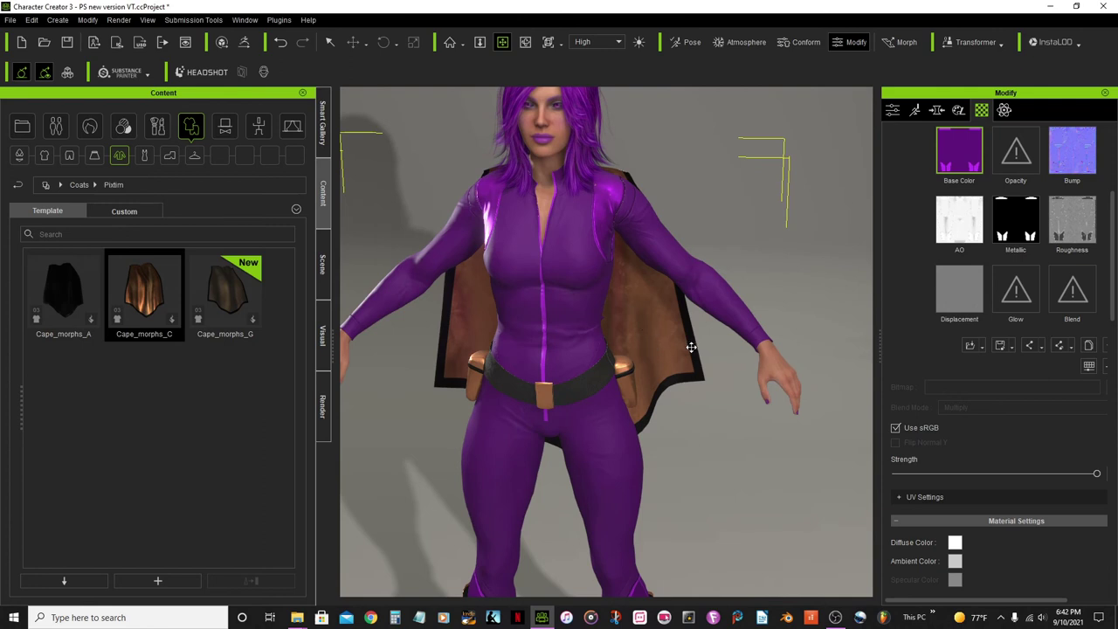
Orbit around to the character's back and select the cape.
left_click(330, 42)
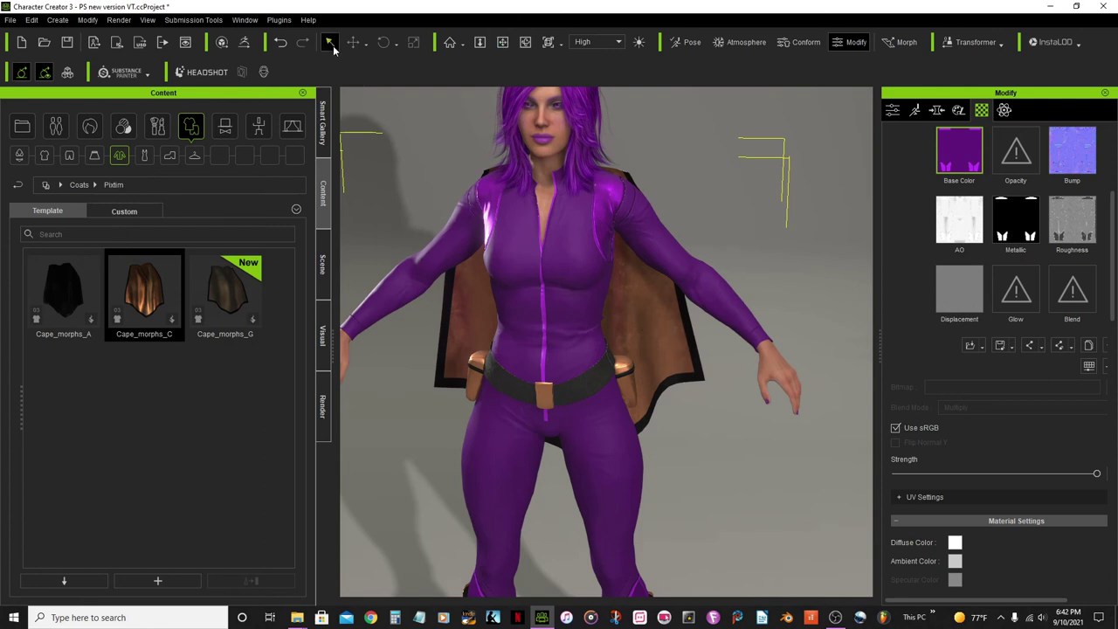
scroll(643, 329, "down", 2)
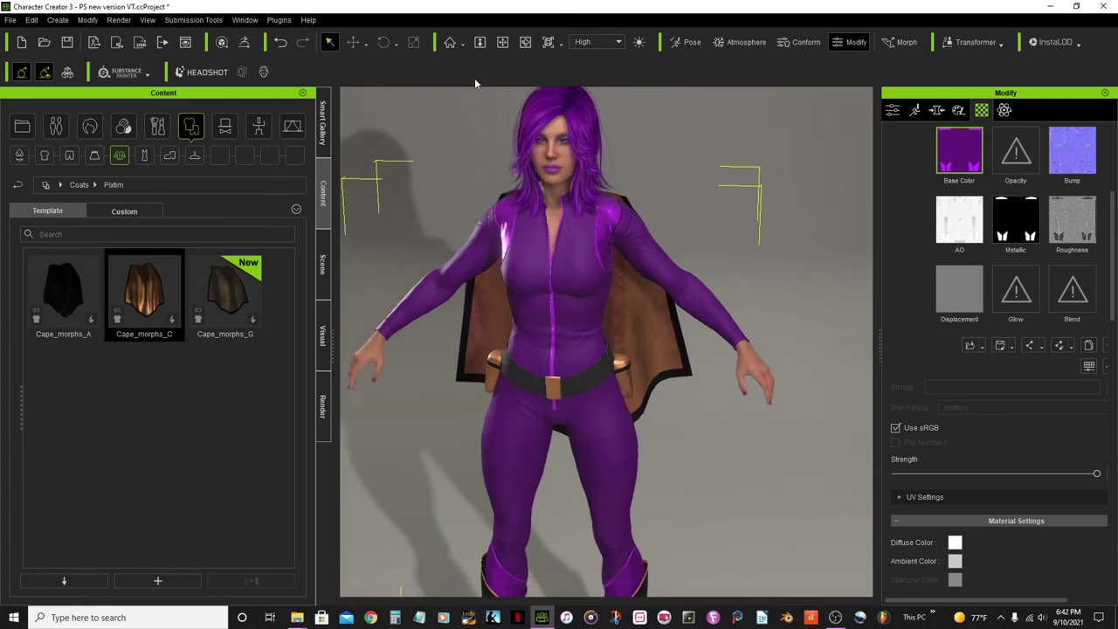
left_click(524, 44)
left_click_drag(713, 384, 507, 385)
left_click(331, 42)
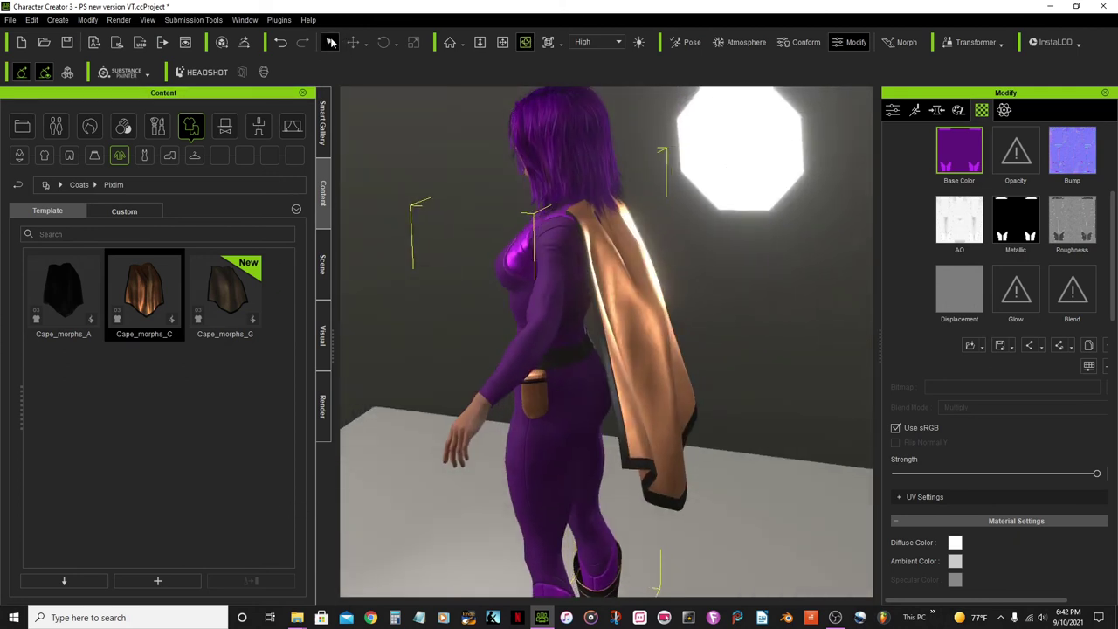
left_click(643, 337)
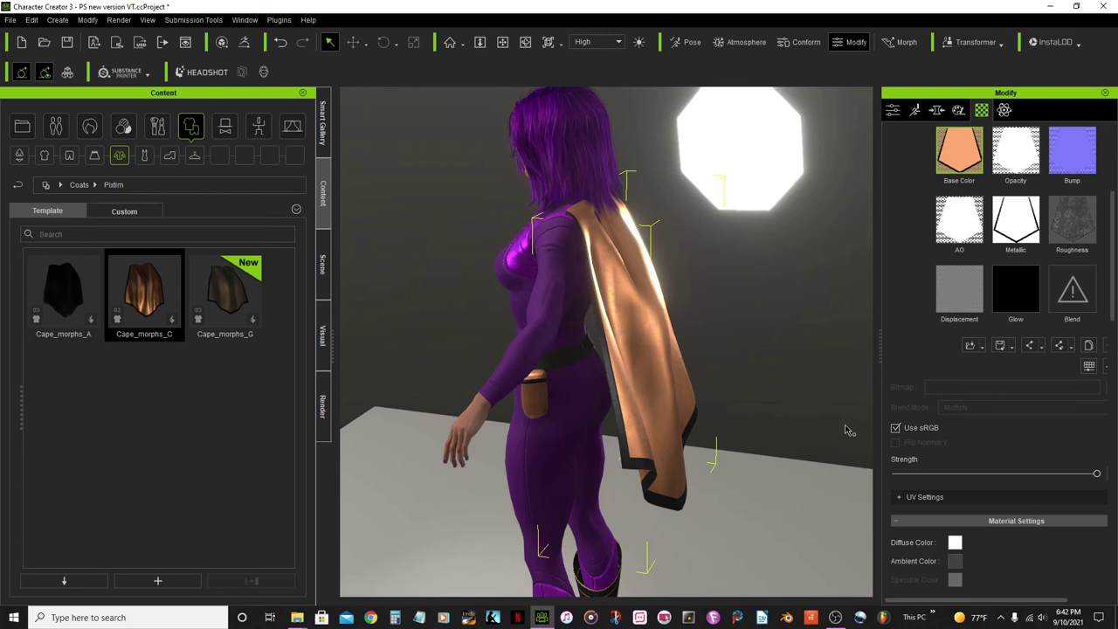
Load 'Cape edited' as the cape's Base Color texture, making it purple.
left_click(983, 346)
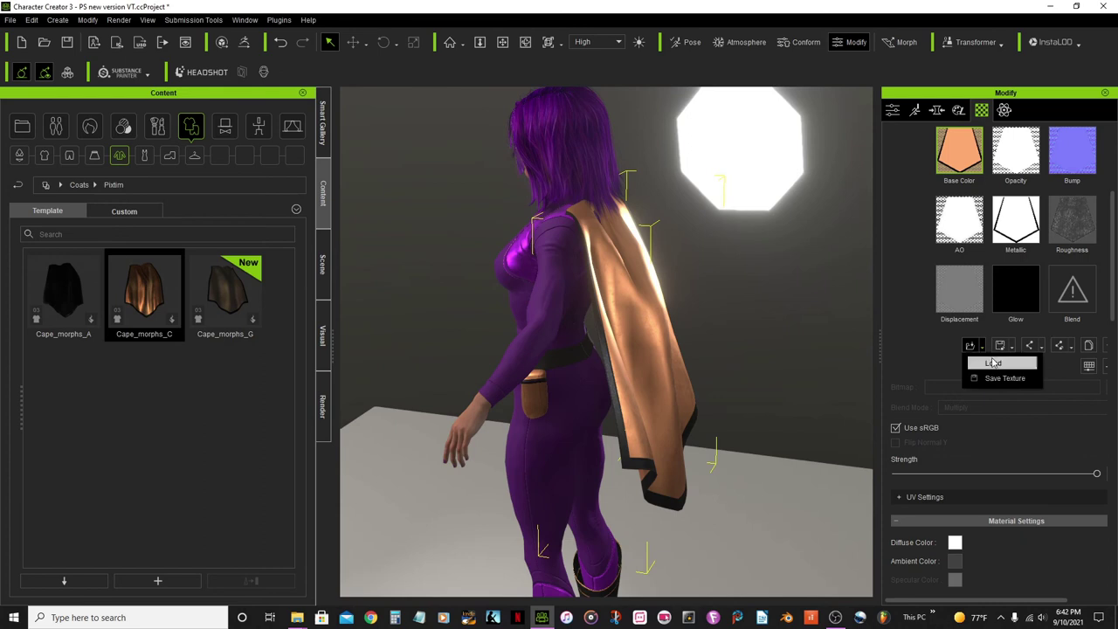
left_click(993, 363)
left_click(347, 109)
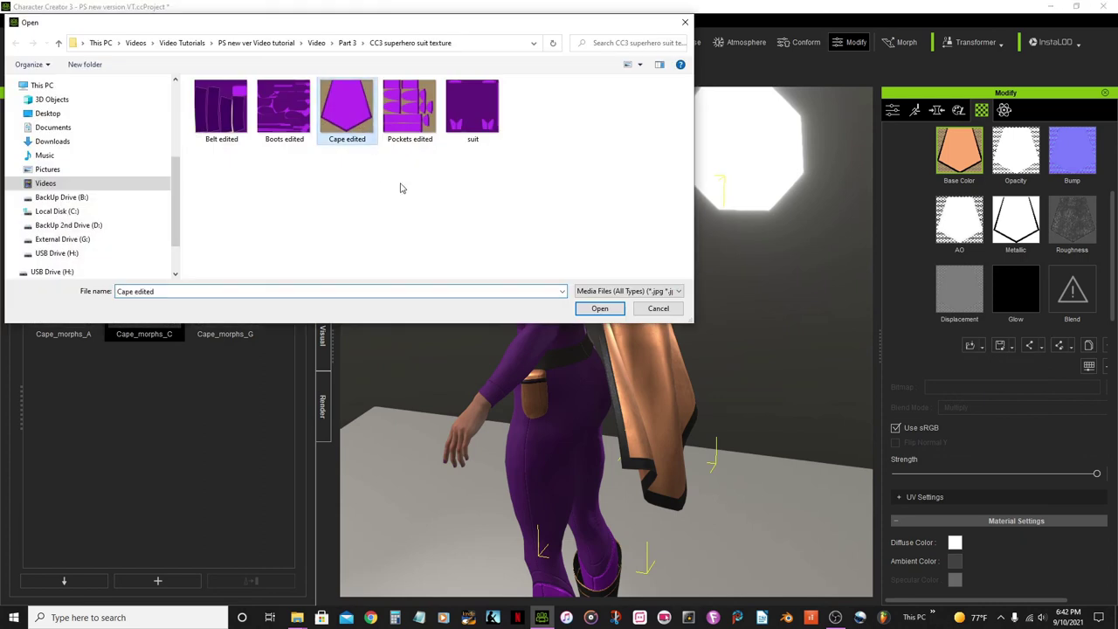
left_click(597, 309)
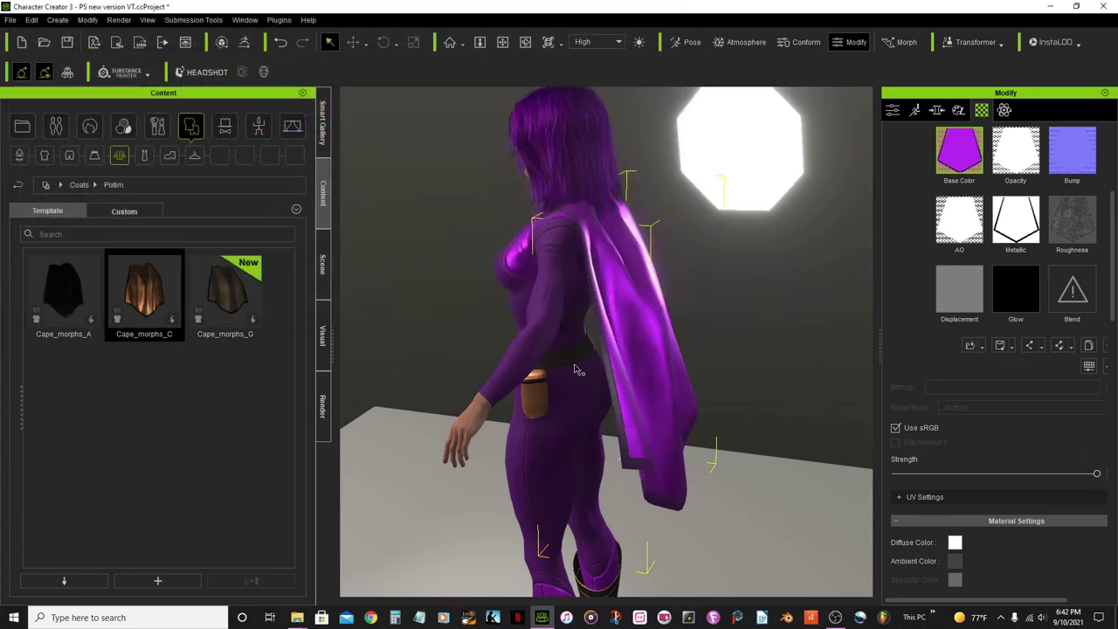
left_click(526, 42)
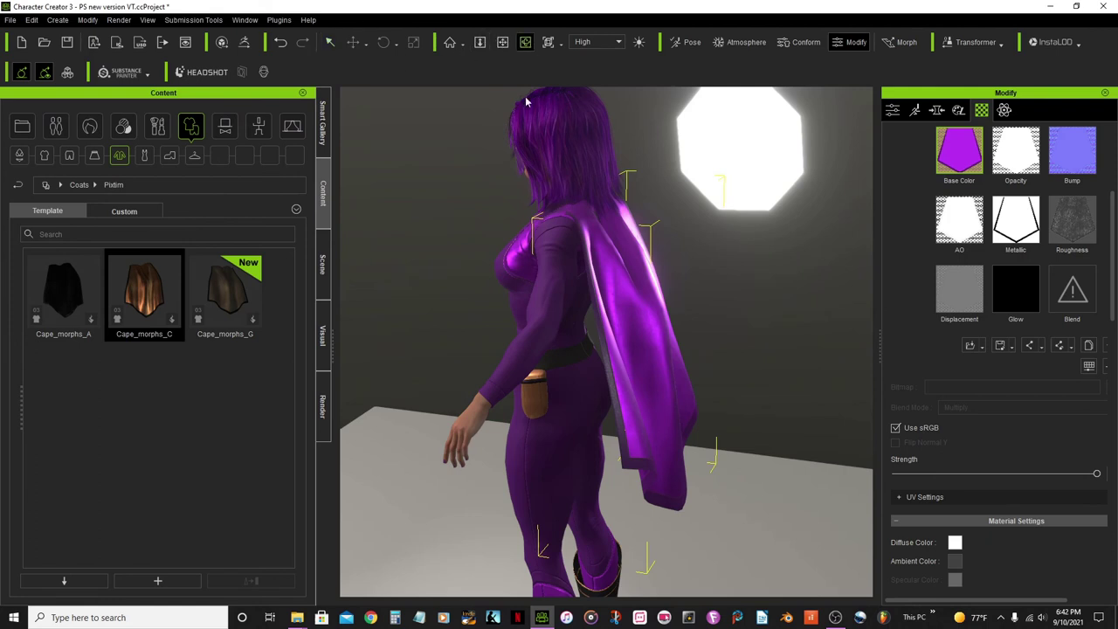
left_click_drag(612, 354, 882, 323)
scroll(631, 307, "down", 5)
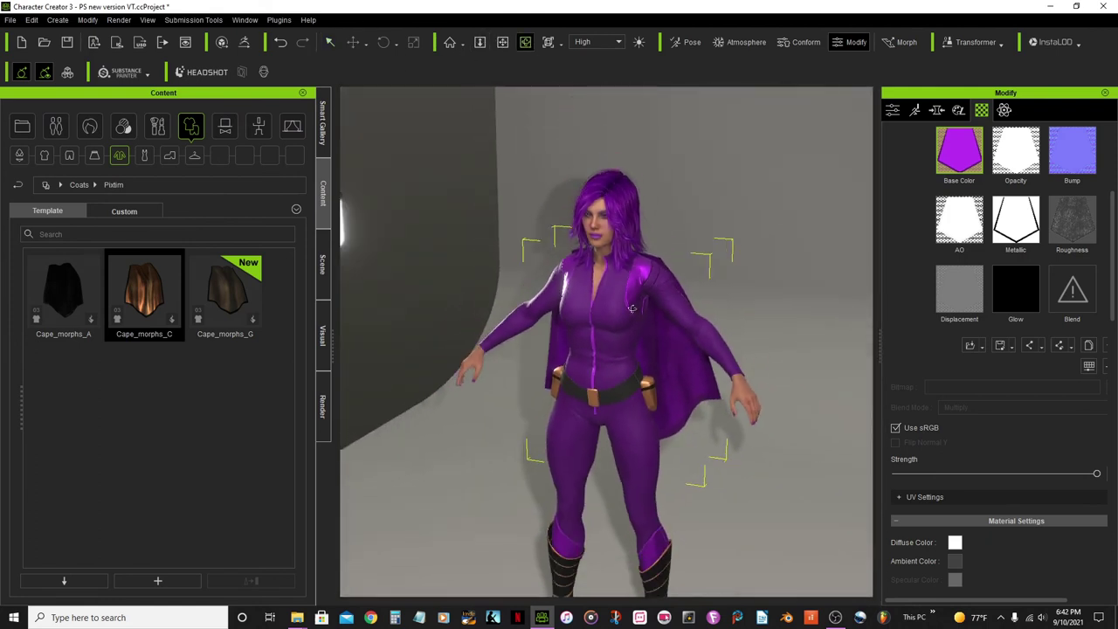
Bring up the list of overlapping objects at the belt.
left_click(329, 42)
scroll(647, 458, "up", 4)
scroll(647, 459, "up", 3)
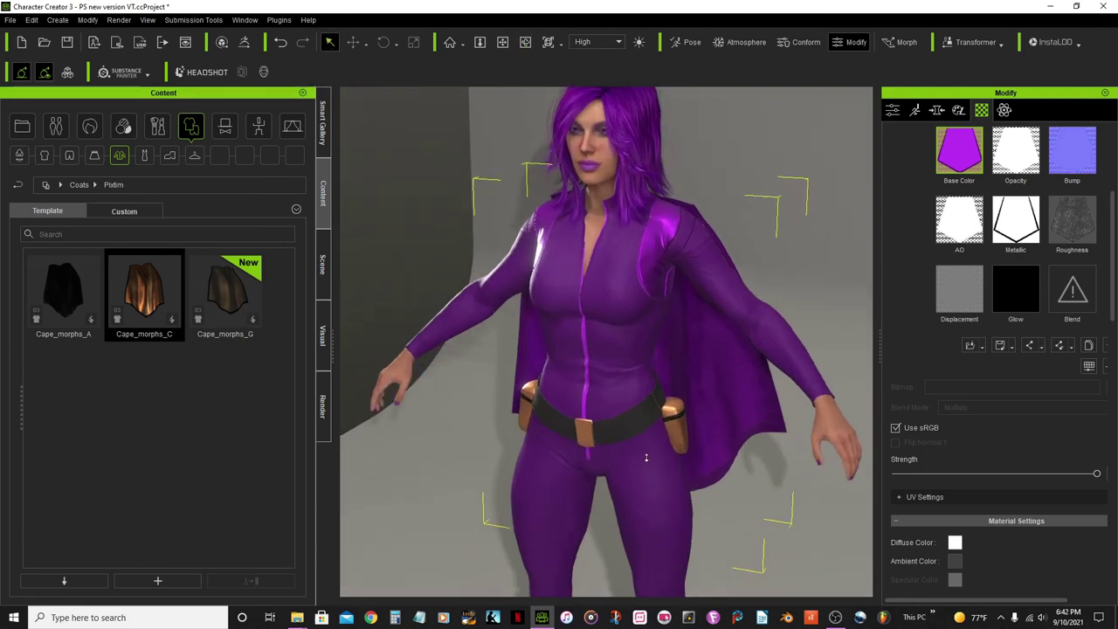
left_click(651, 441)
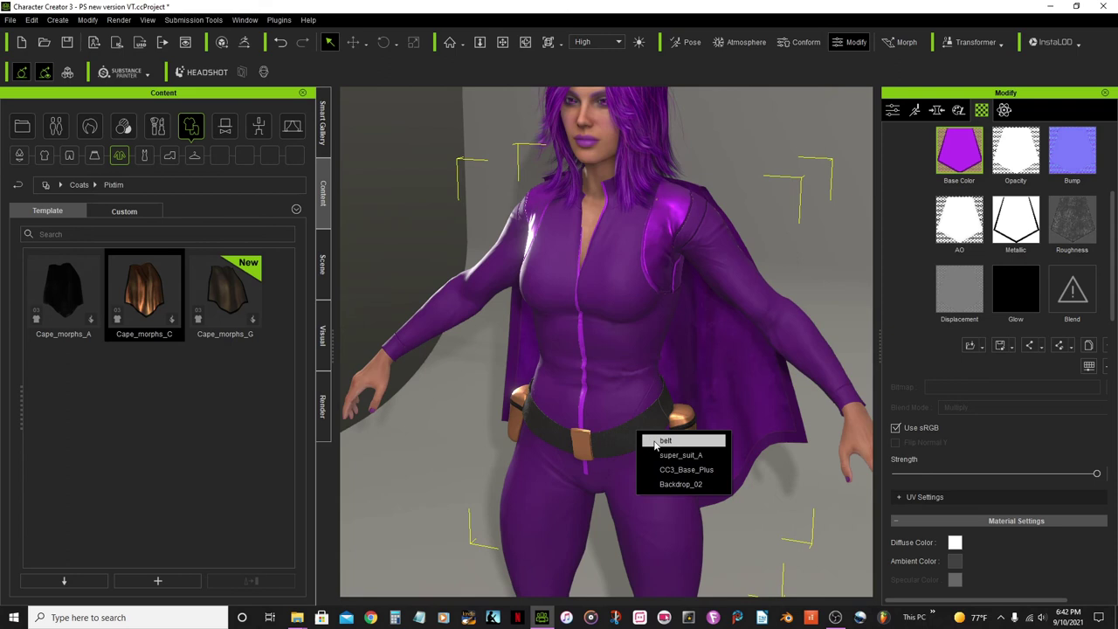
Select the belt and load 'Belt edited' as its Base Color texture.
left_click(662, 441)
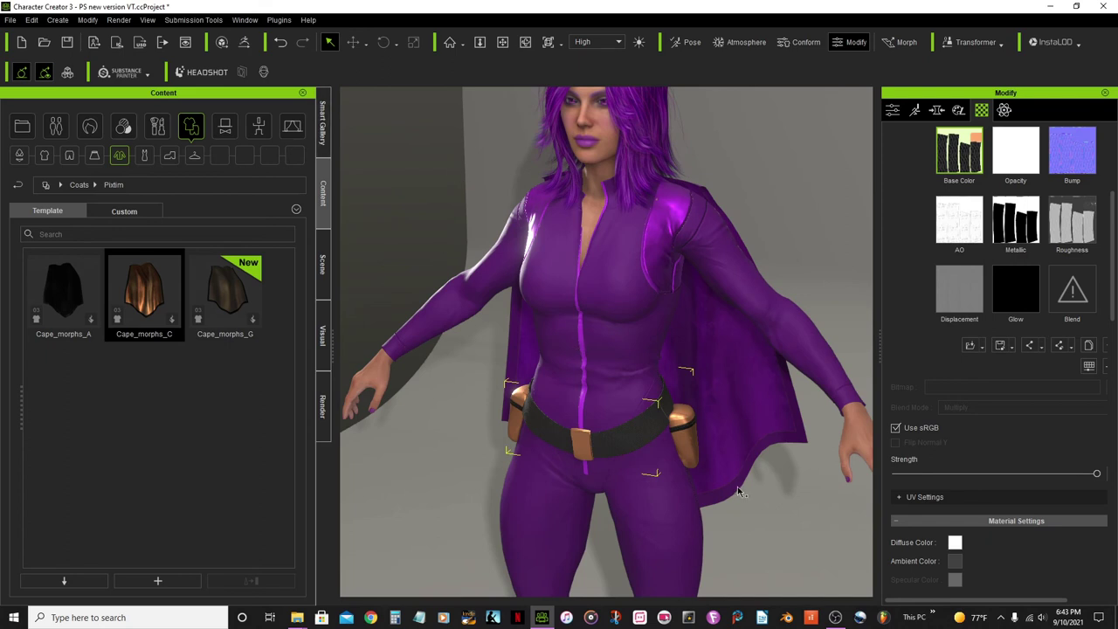
left_click(984, 347)
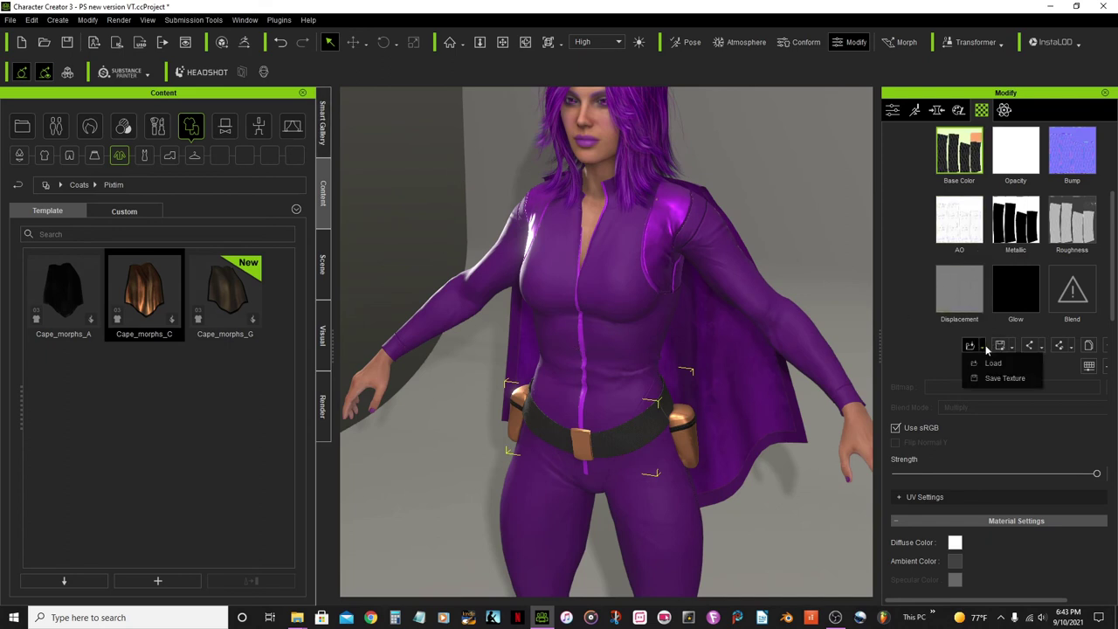
left_click(994, 363)
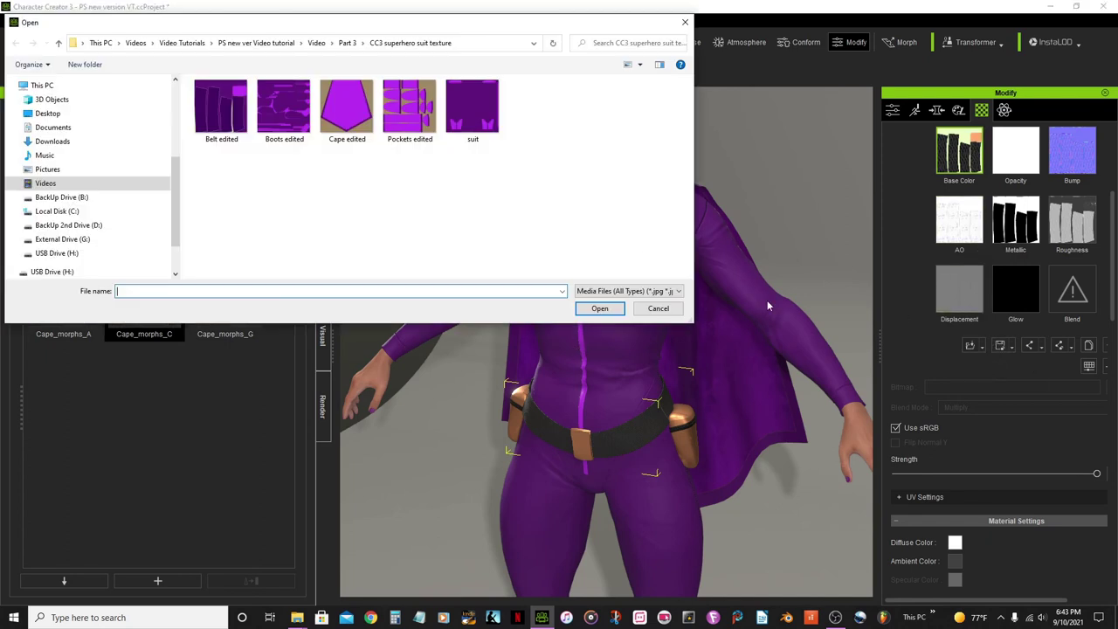
left_click(221, 109)
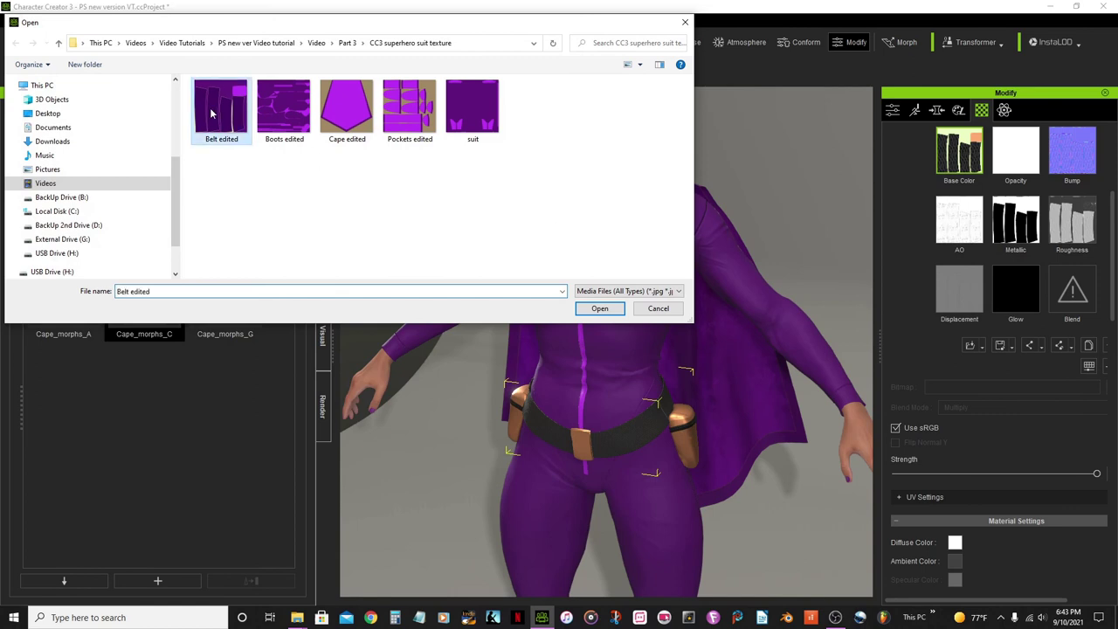
left_click(600, 308)
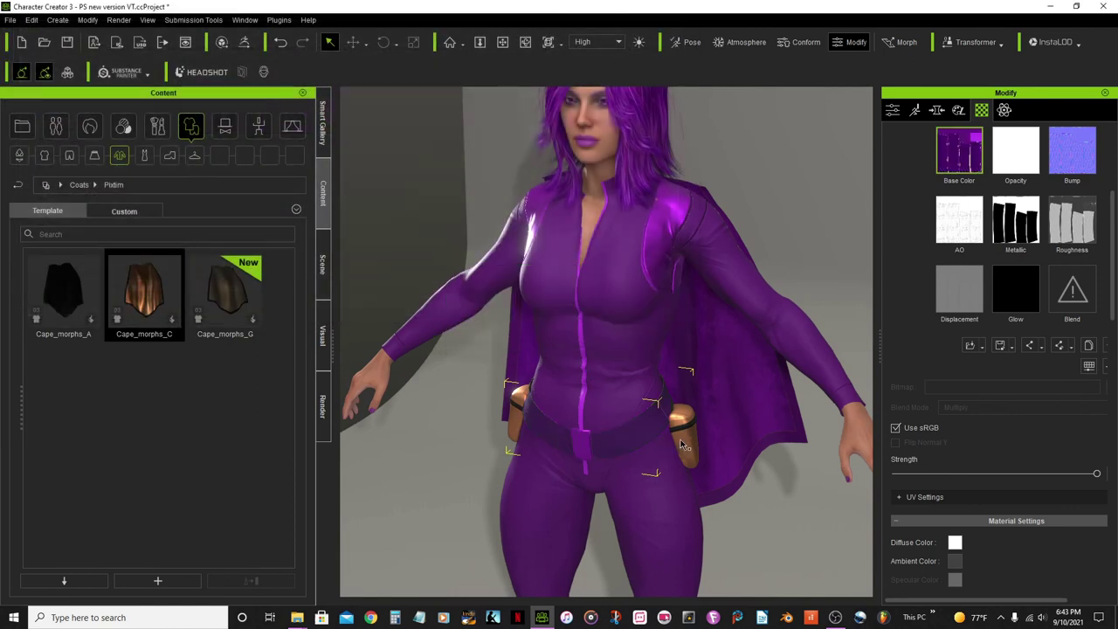
Load 'Pockets edited' as the holster pockets' Base Color texture.
left_click(715, 450)
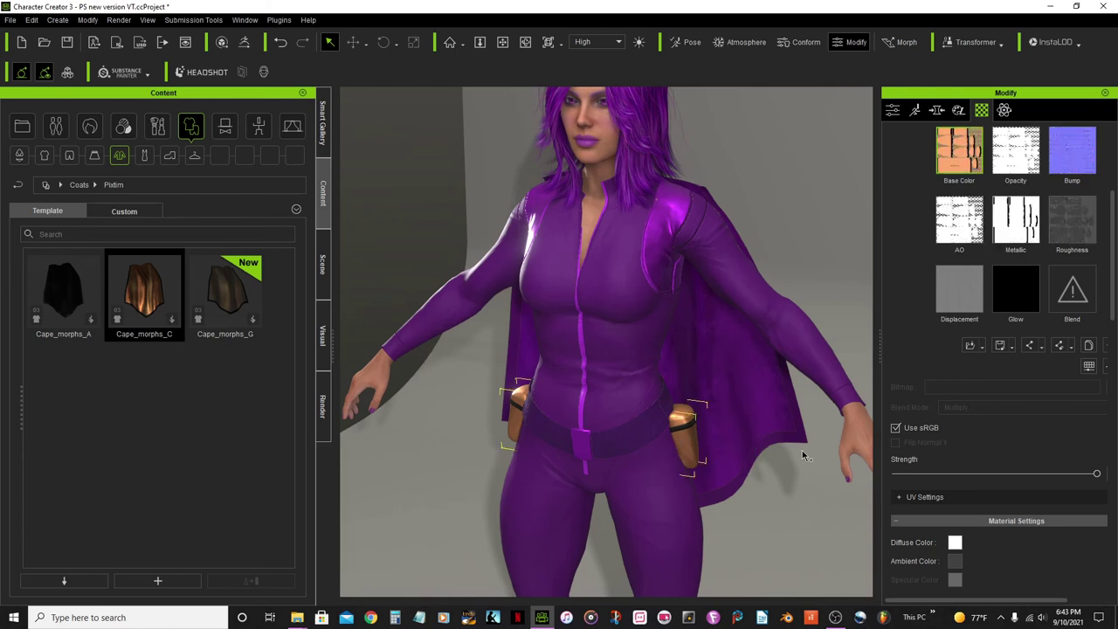
left_click(979, 348)
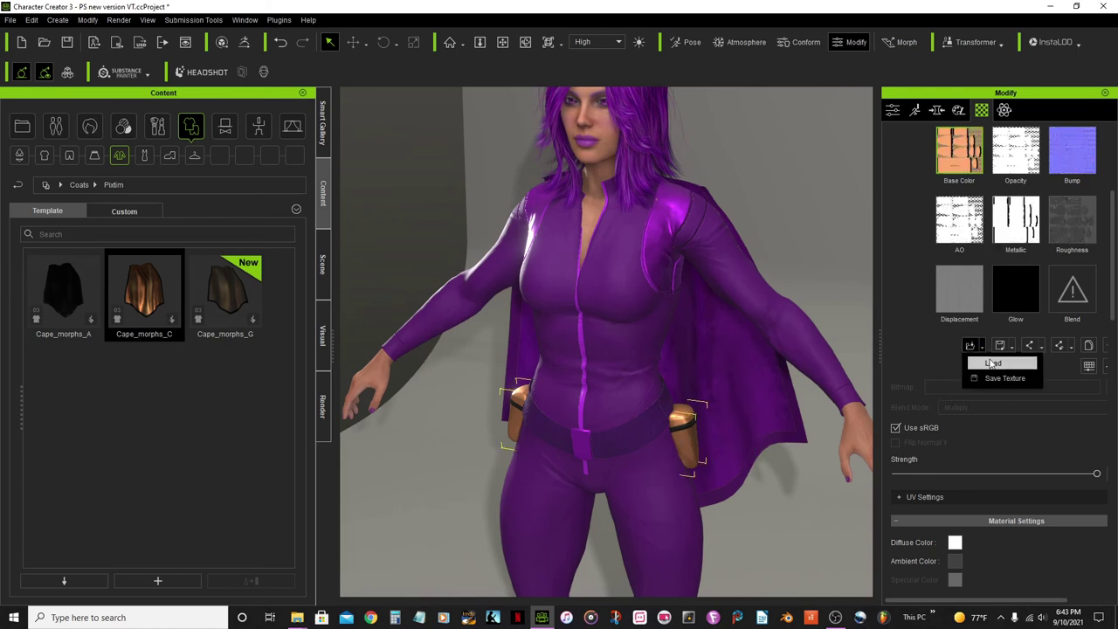
left_click(996, 361)
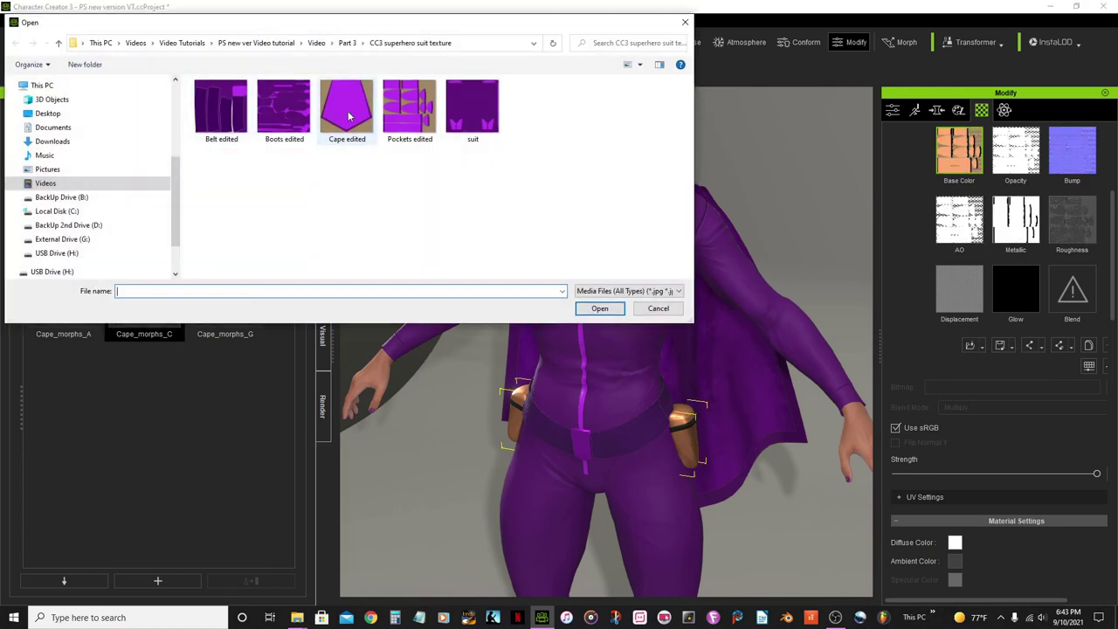
left_click(409, 109)
left_click(600, 308)
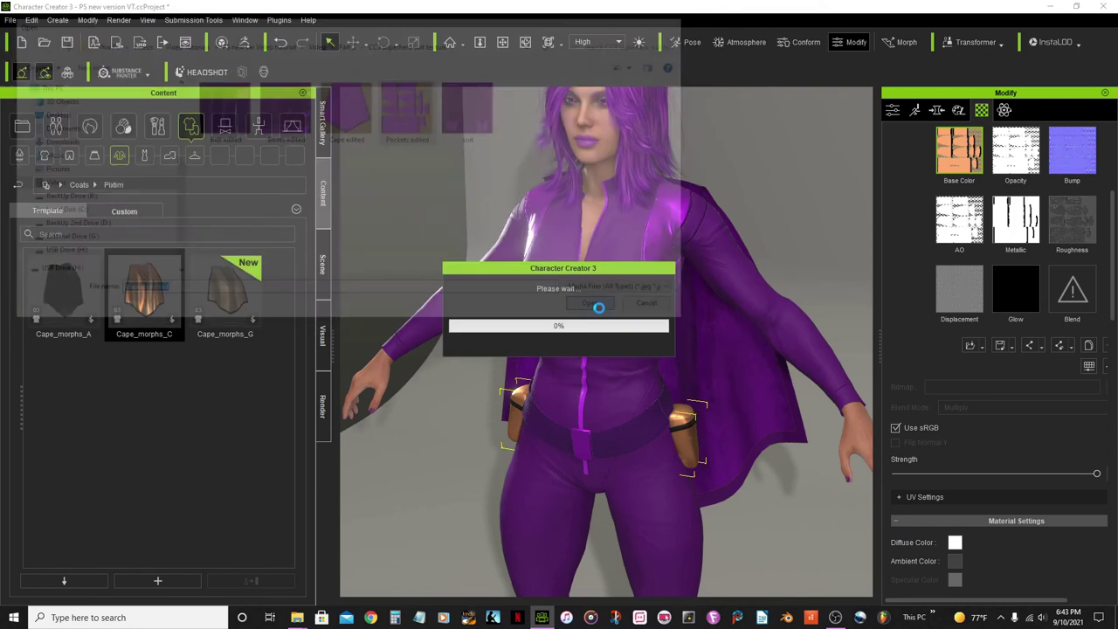
left_click(502, 42)
left_click_drag(524, 295, 549, 195)
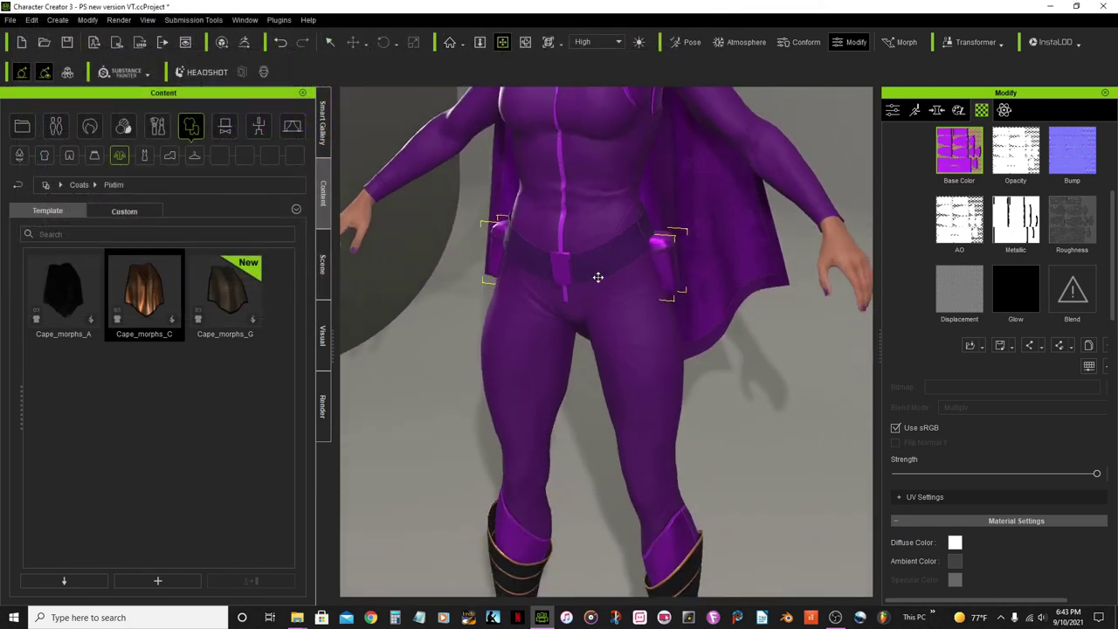
left_click_drag(599, 274, 571, 105)
left_click_drag(607, 236, 607, 182)
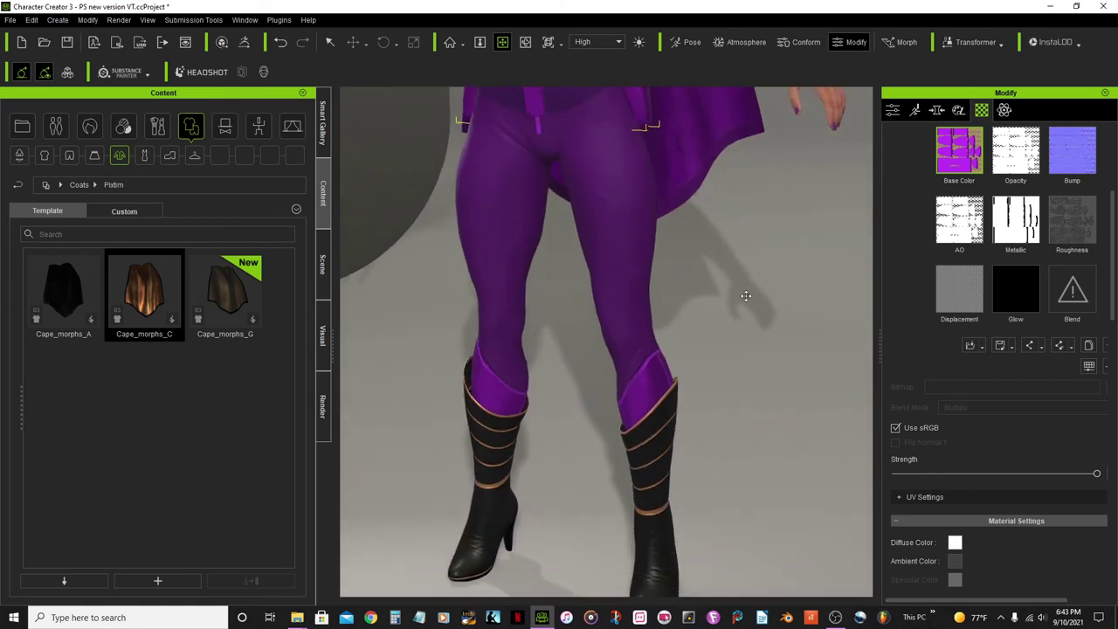
Select the super_boots_UV boots and load 'Boots edited' as their Base Color texture.
left_click(330, 42)
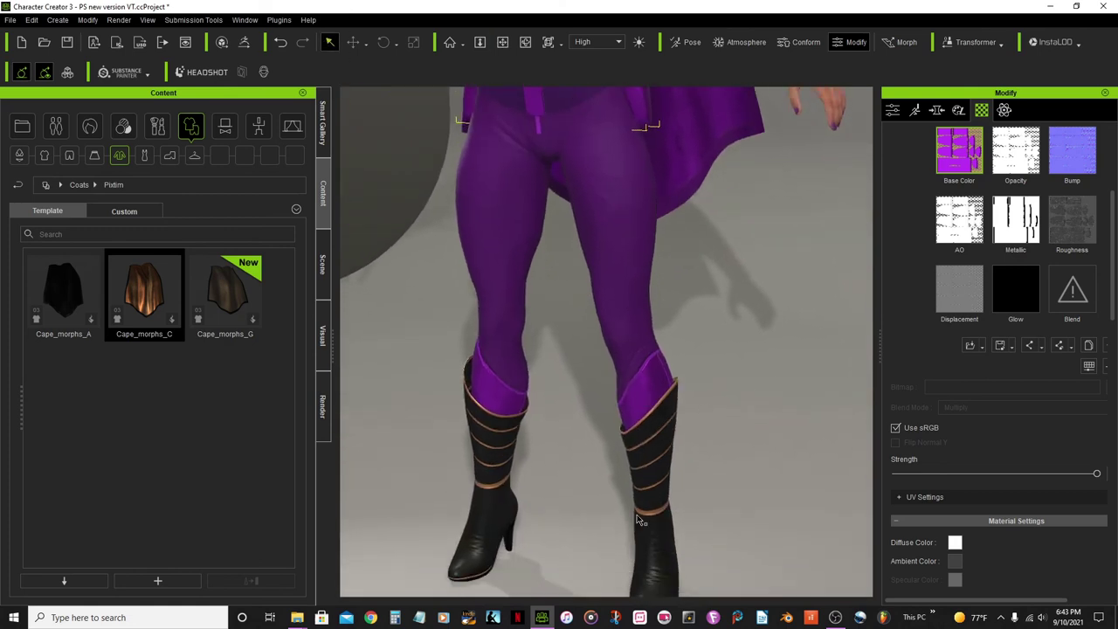
left_click(642, 465)
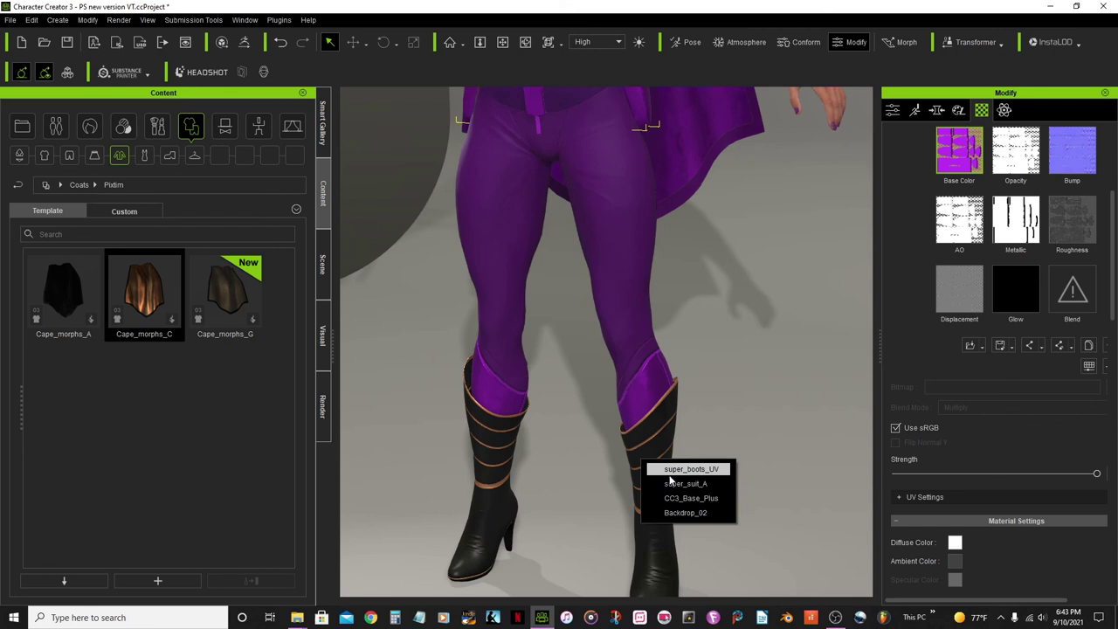
left_click(670, 473)
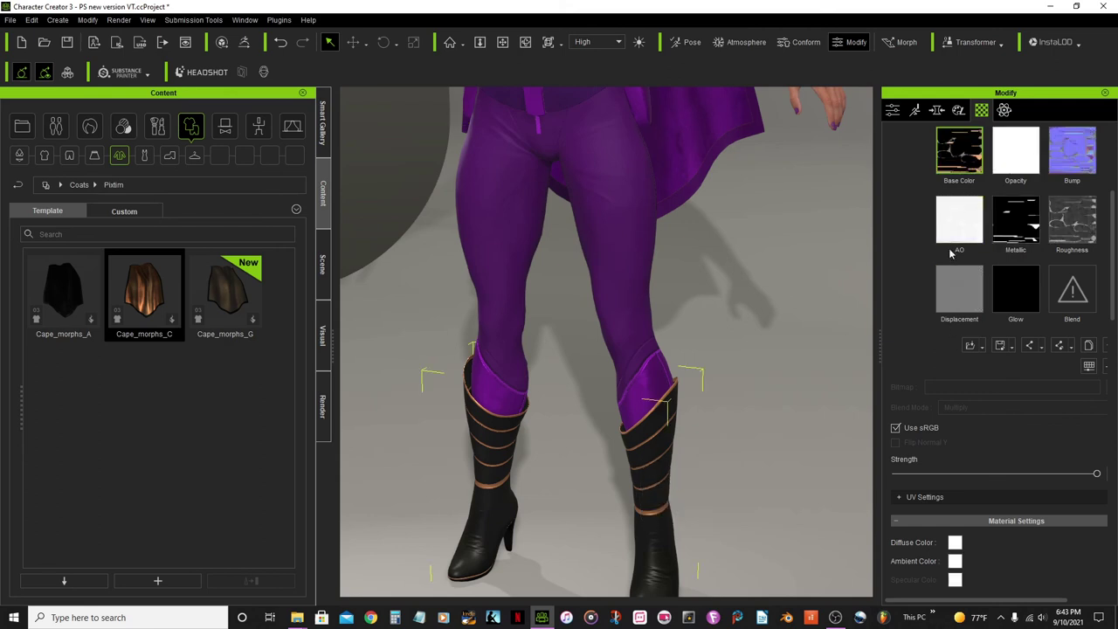
left_click(981, 347)
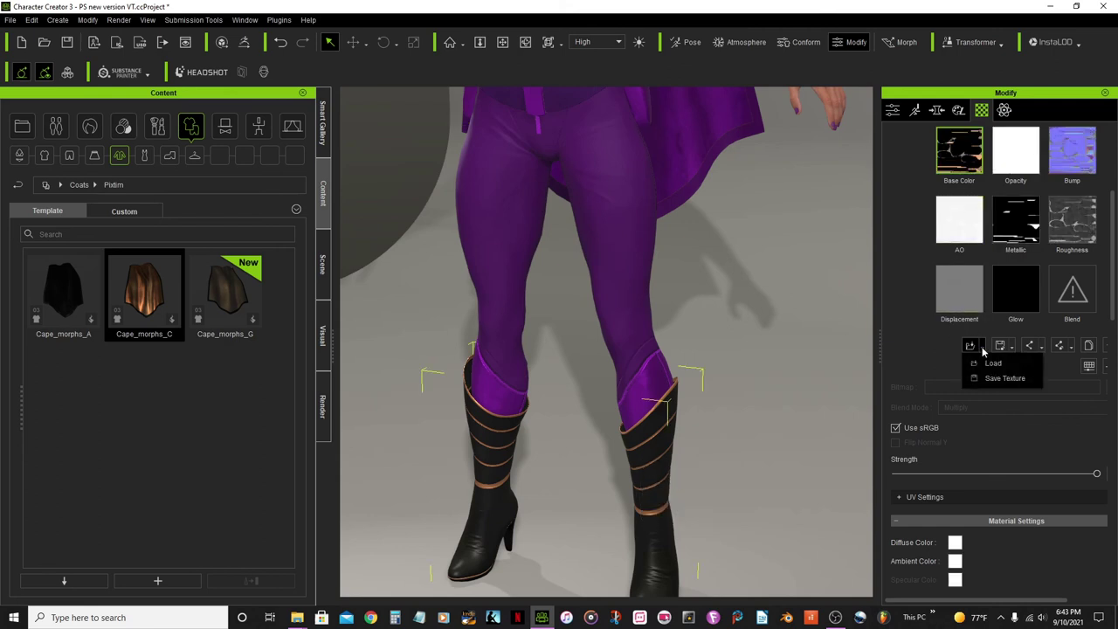
left_click(996, 361)
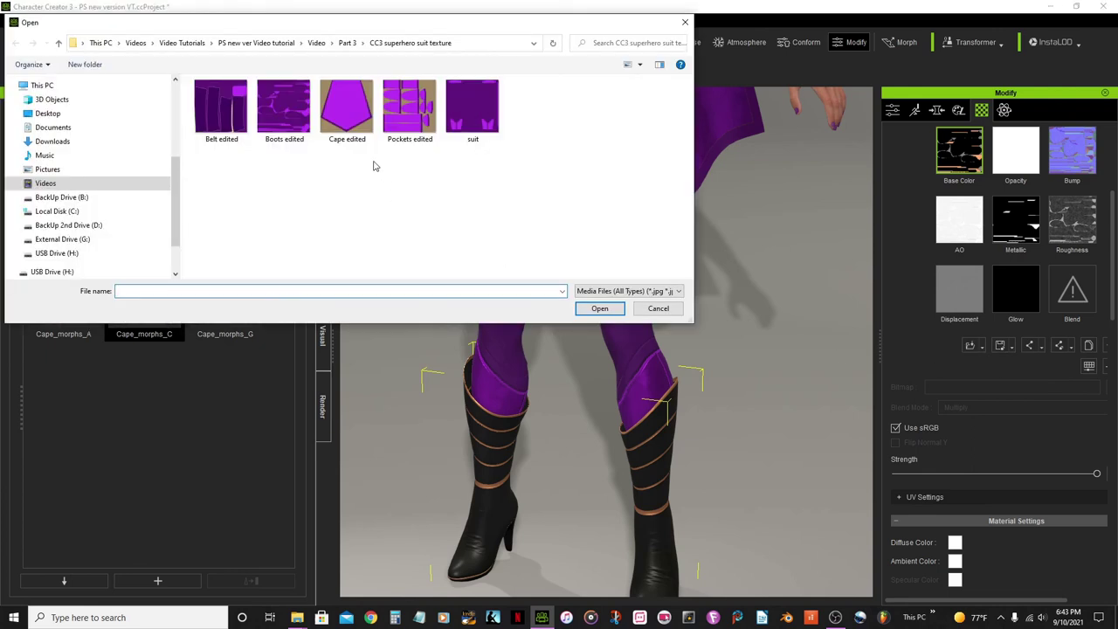
left_click(284, 109)
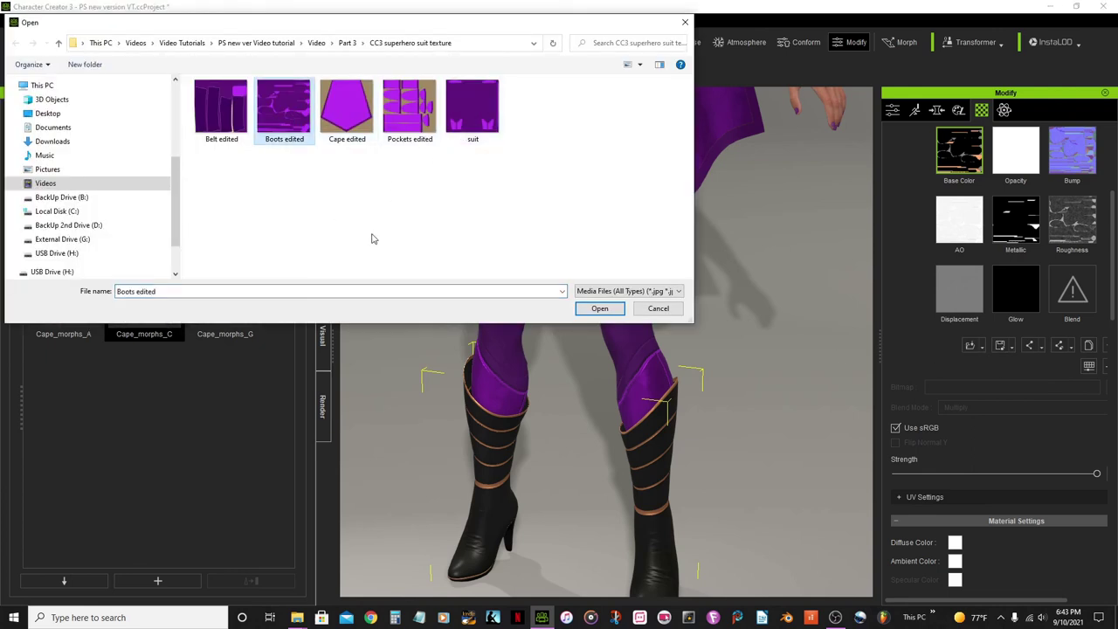
left_click(599, 309)
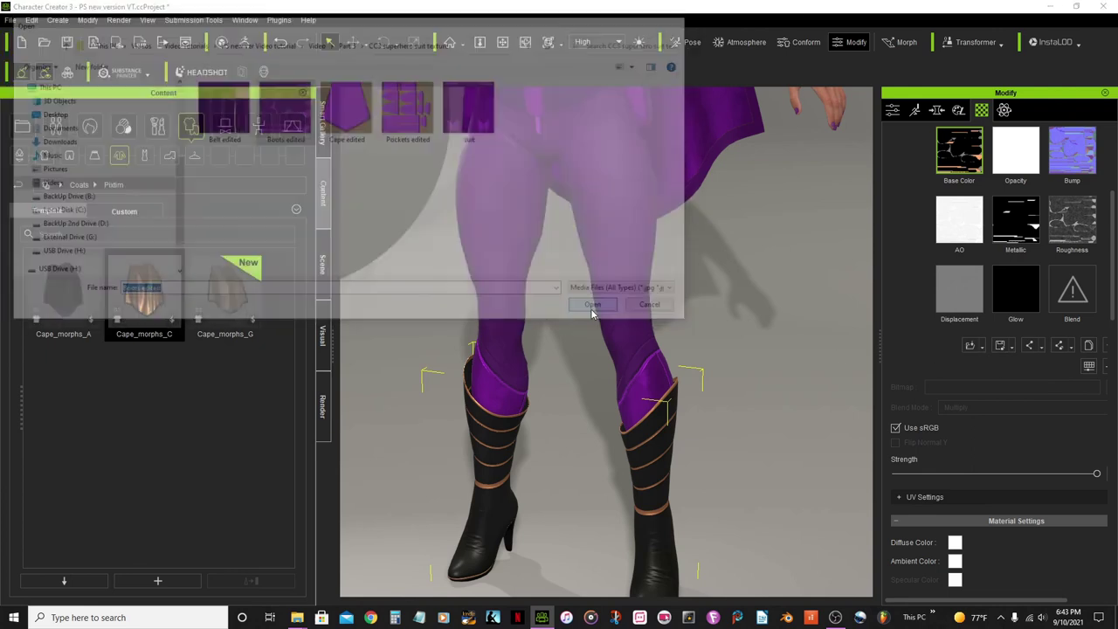
Pan out and orbit to a side view to review the all-purple costume.
scroll(588, 315, "down", 5)
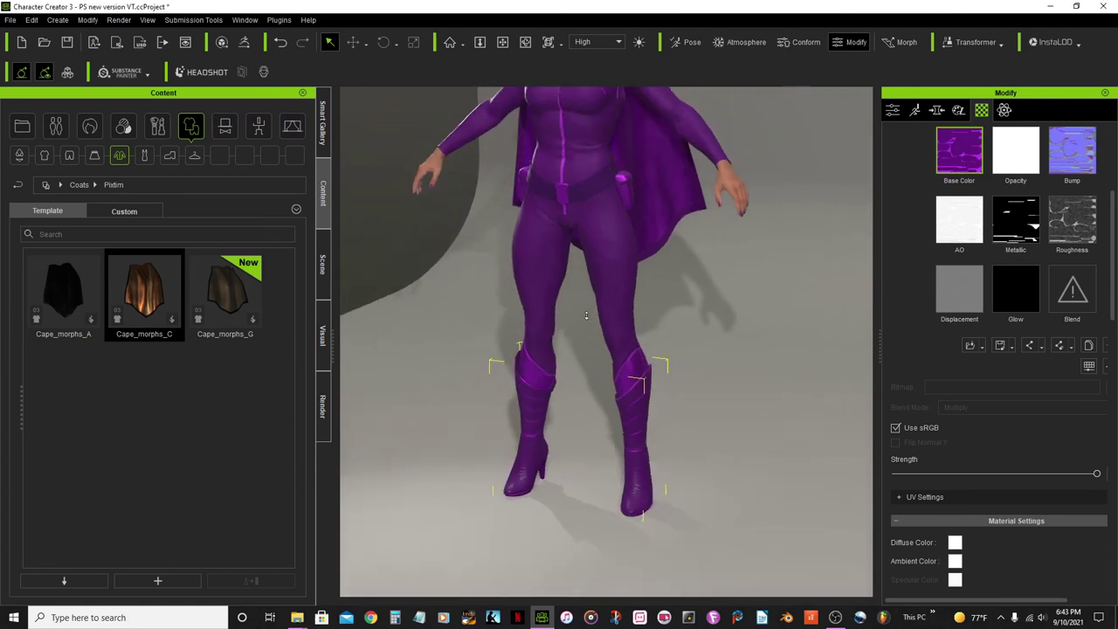
left_click(503, 42)
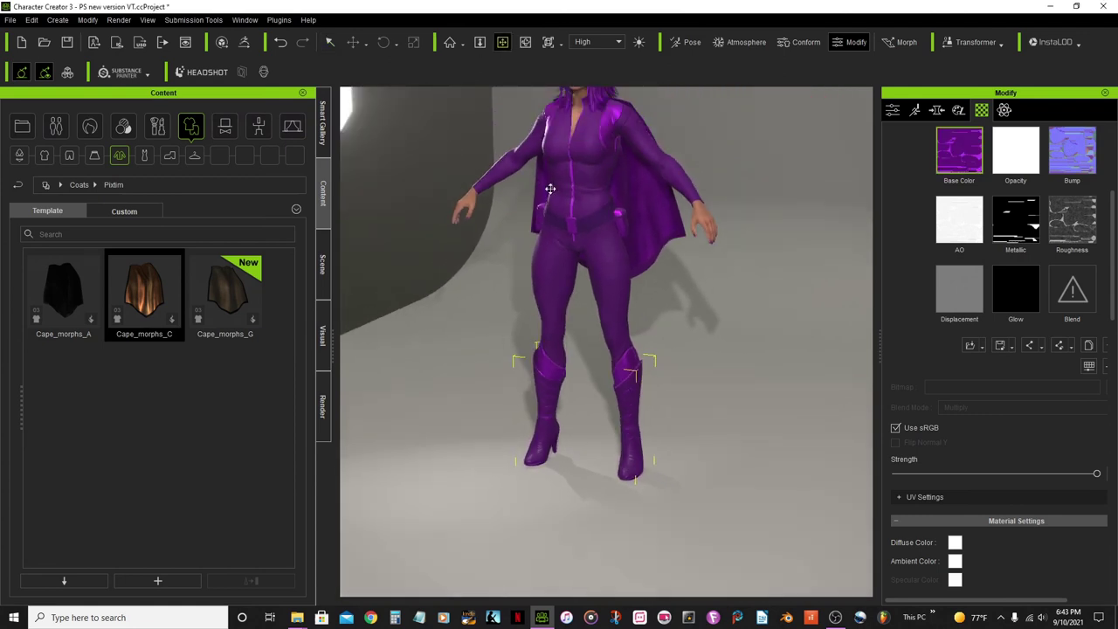
left_click_drag(549, 187, 525, 332)
left_click(528, 43)
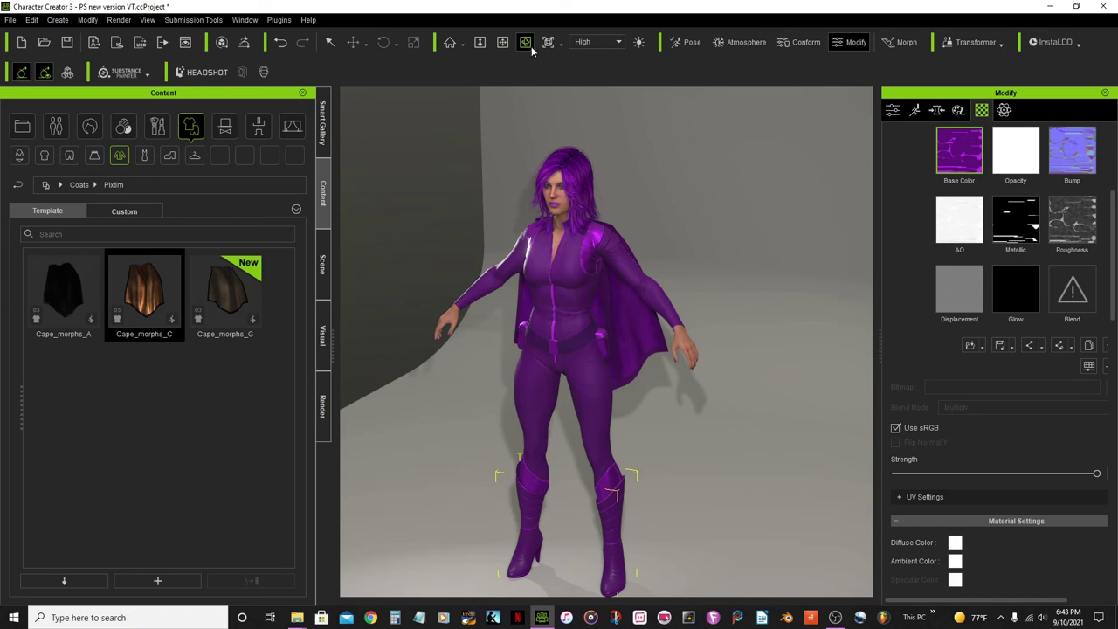
left_click_drag(575, 359, 612, 288)
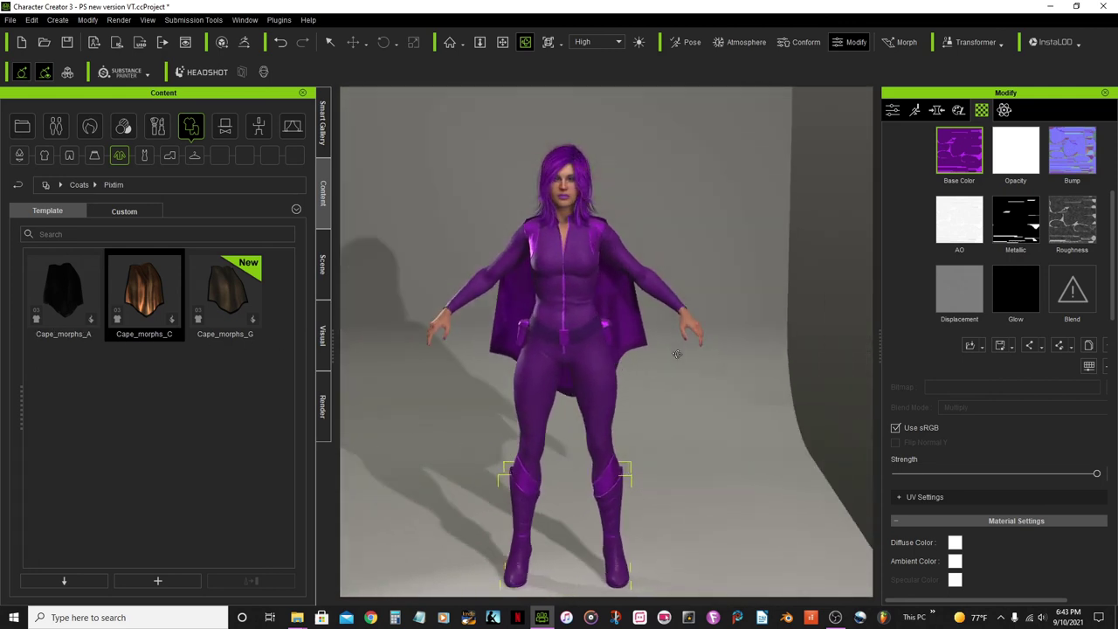
scroll(561, 238, "up", 2)
scroll(562, 238, "up", 2)
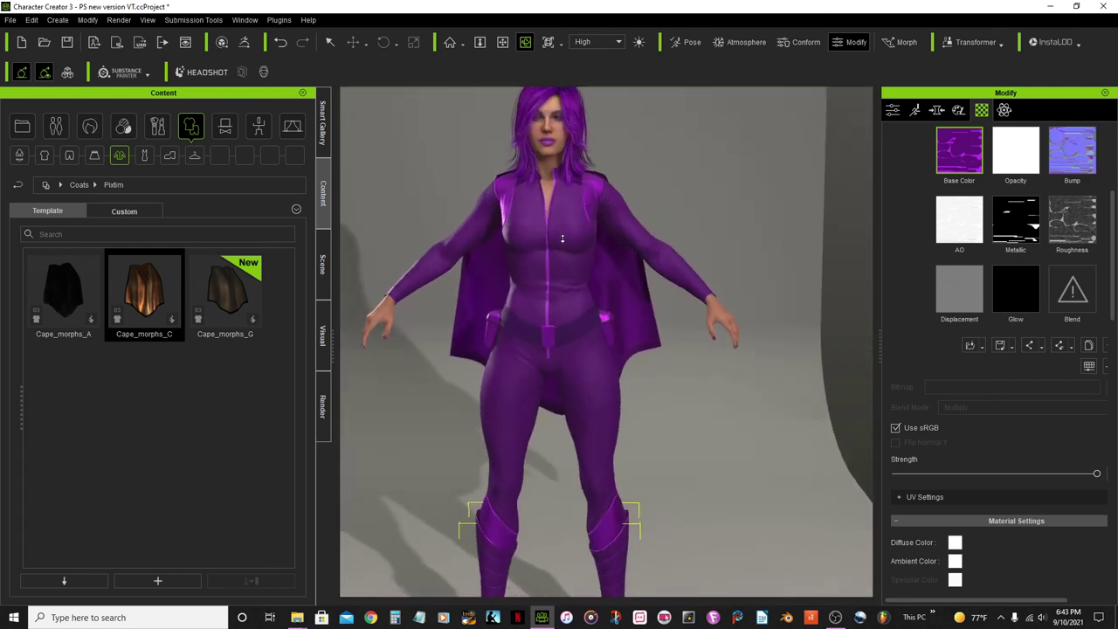
Frame the torso and save the project.
left_click(502, 41)
left_click_drag(572, 184, 451, 115)
left_click(330, 42)
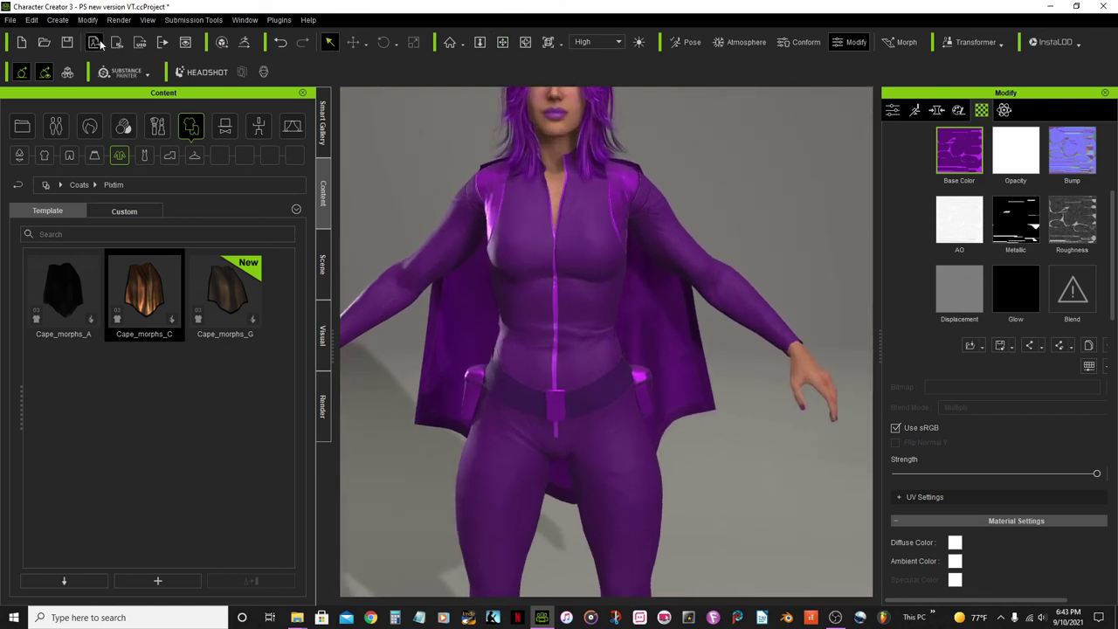
left_click(67, 42)
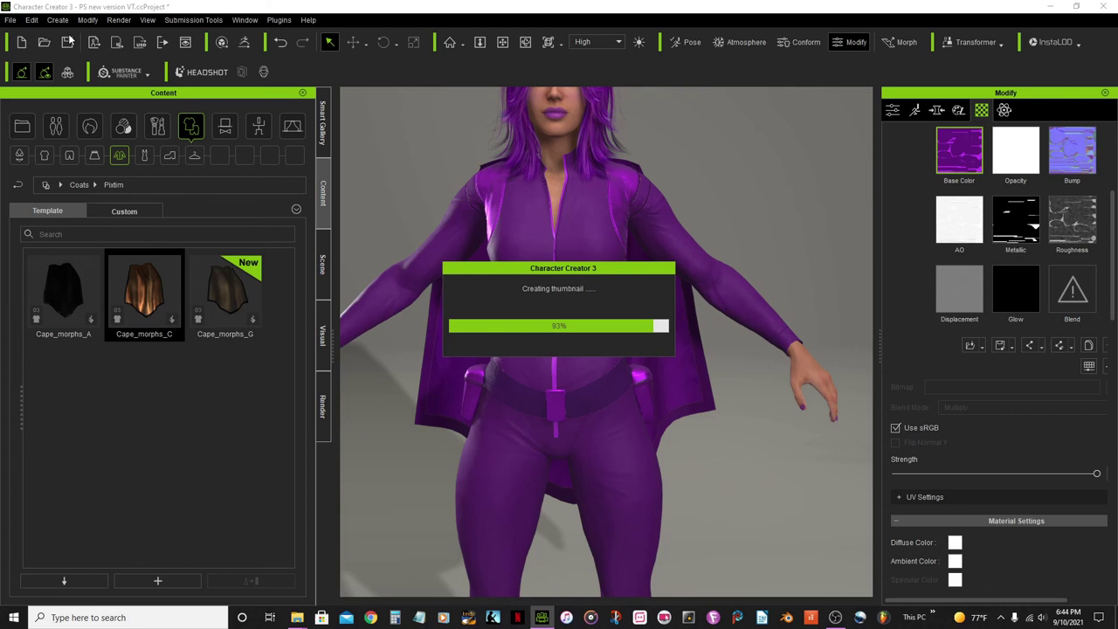
Enable Smooth Mesh on super_suit_A using Subdivision, level 2 for preview and render.
left_click(609, 249)
left_click(610, 250)
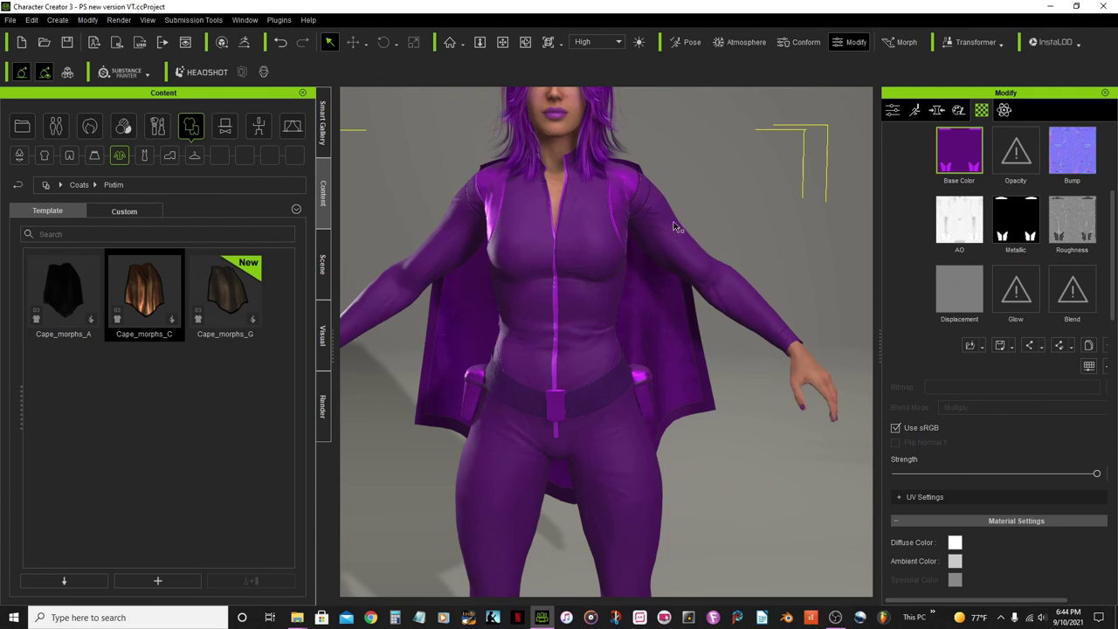
left_click(900, 112)
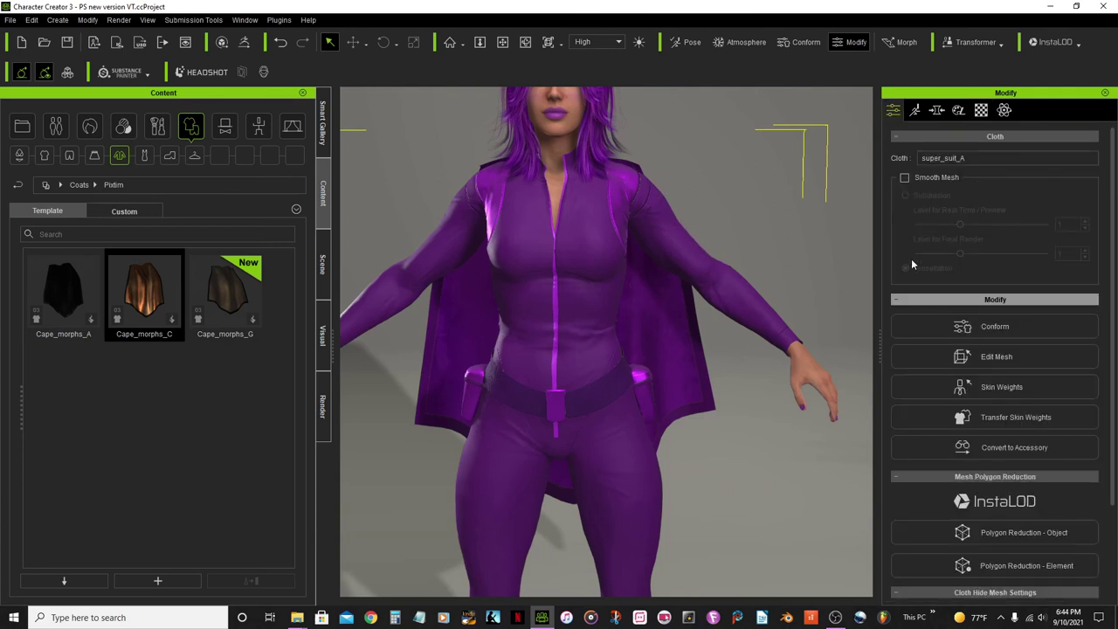
left_click(905, 178)
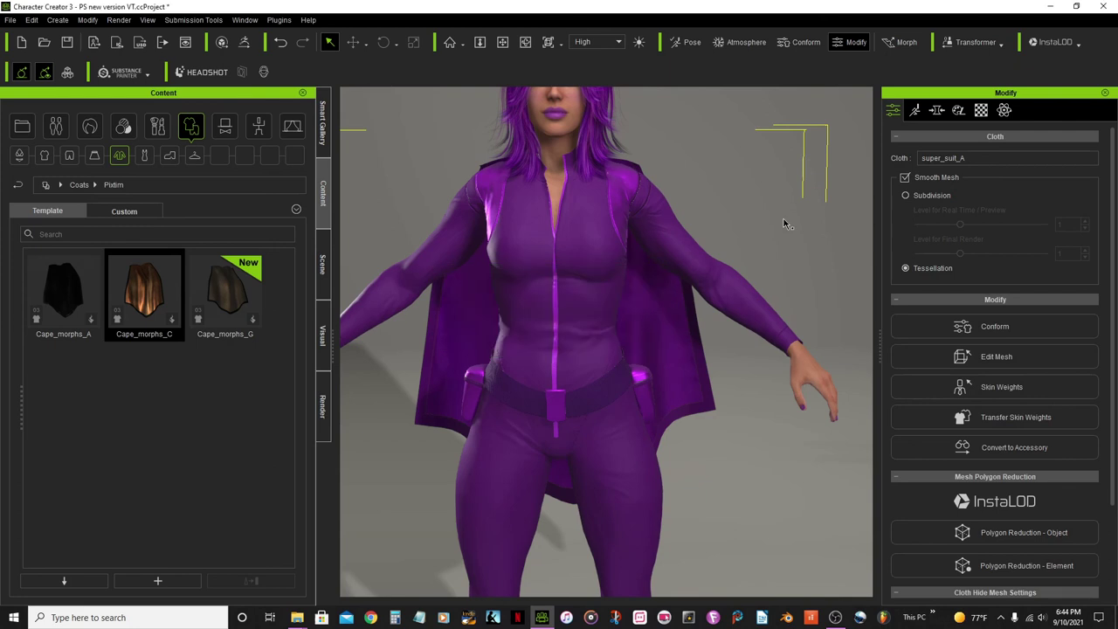
left_click(905, 196)
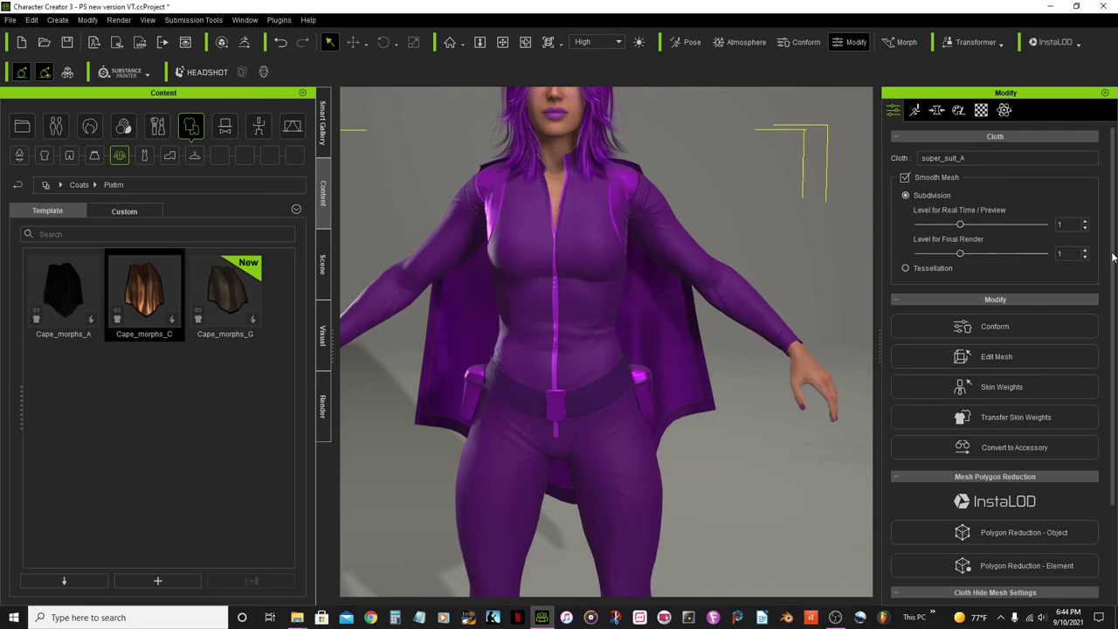
left_click(1085, 222)
left_click(1085, 251)
scroll(806, 223, "up", 2)
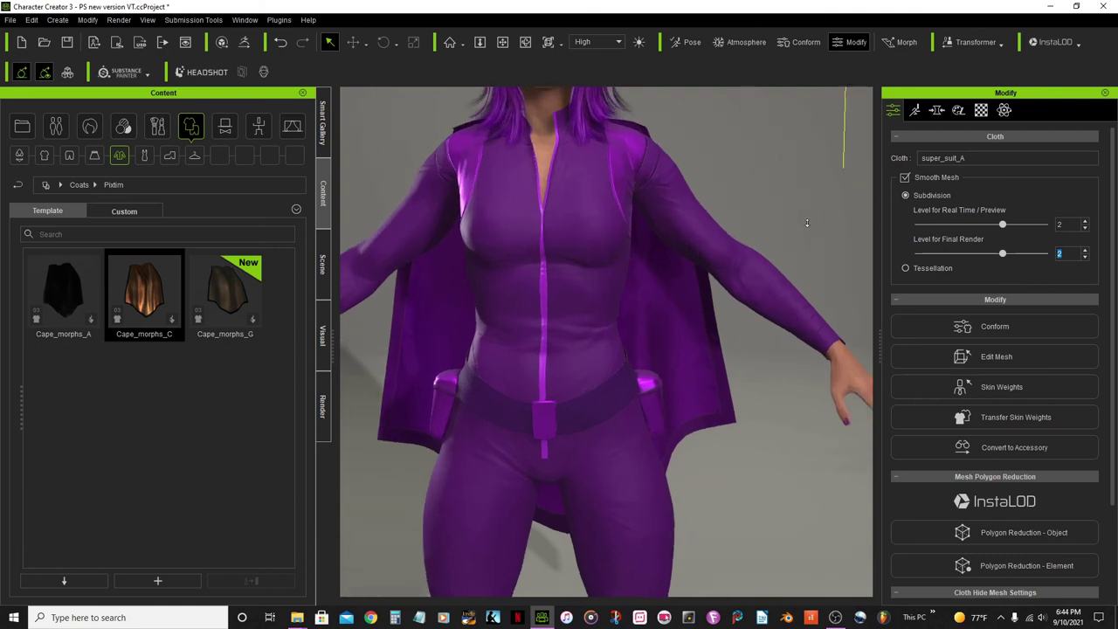
scroll(757, 231, "down", 5)
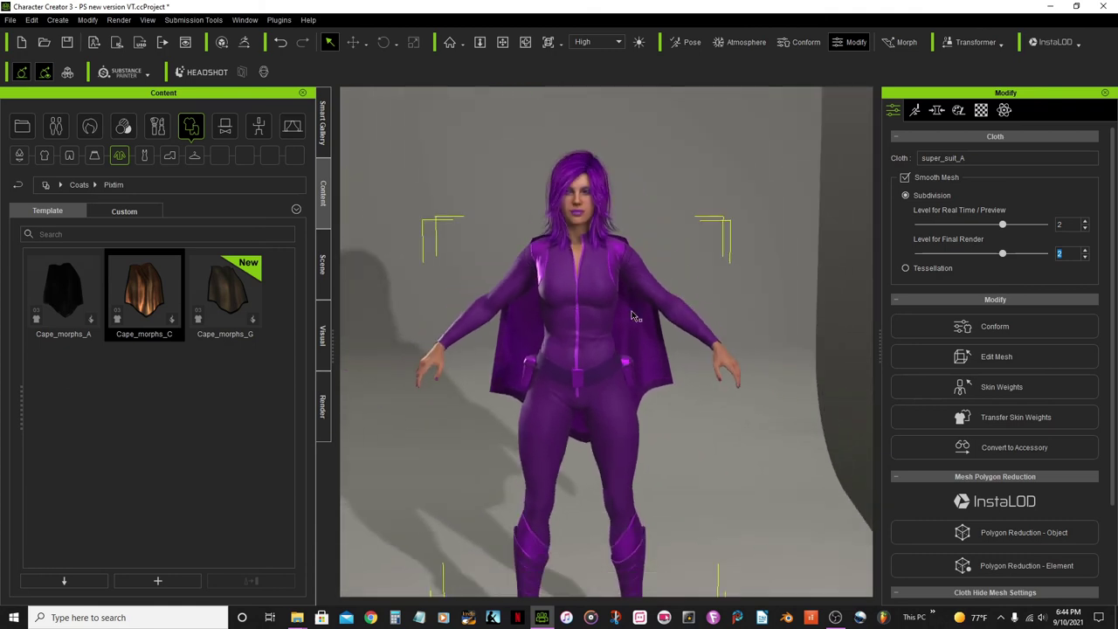
Orbit the camera around the character and back to the front view.
scroll(625, 326, "down", 2)
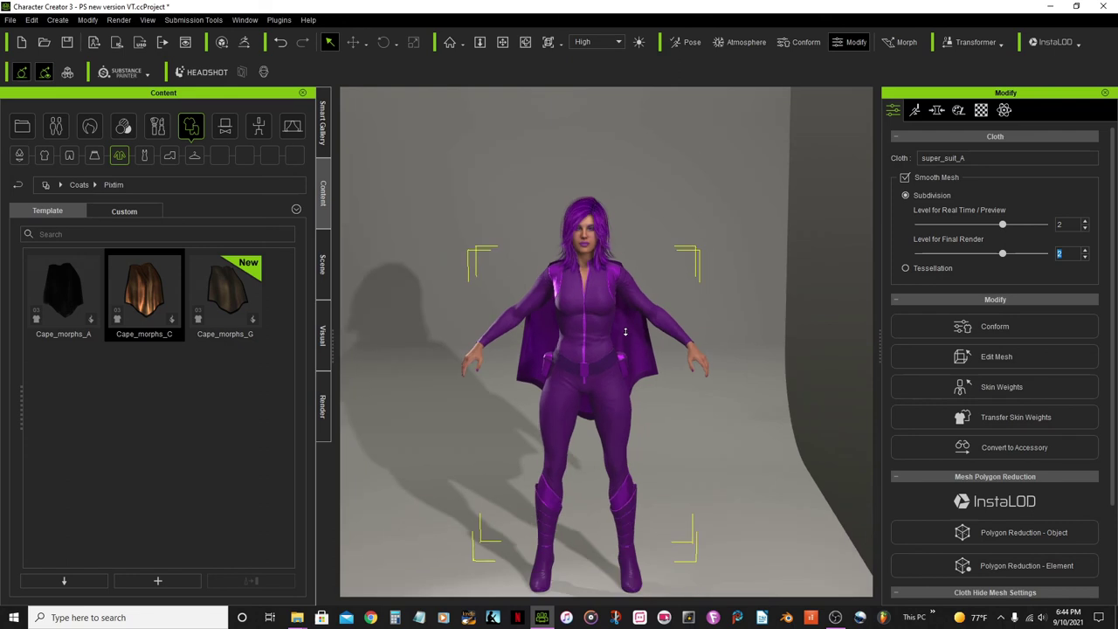
scroll(624, 332, "up", 4)
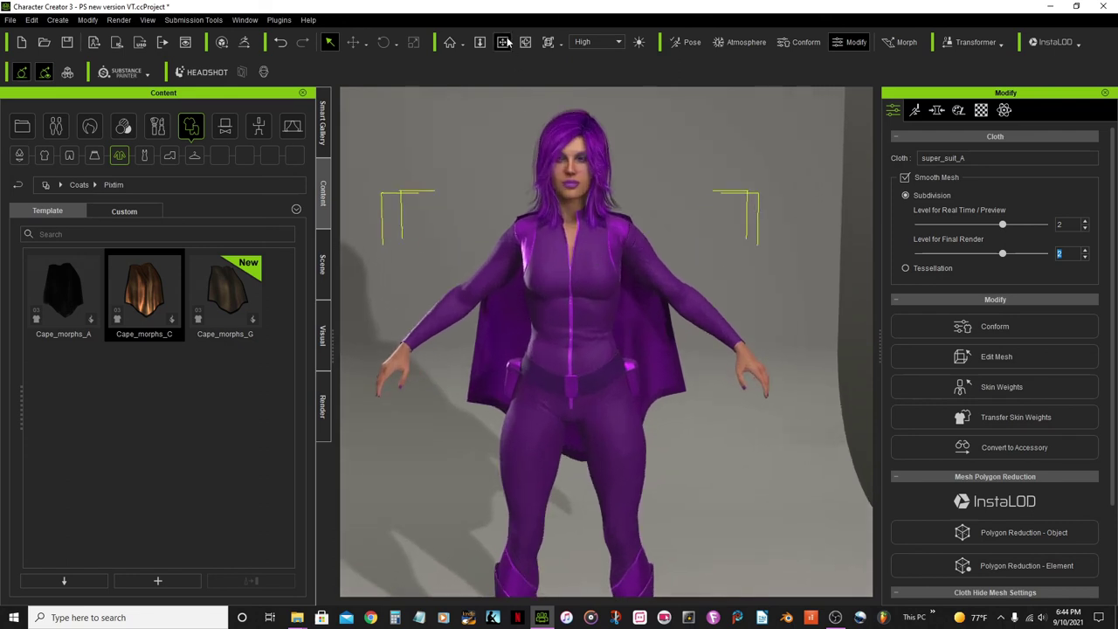
left_click(504, 42)
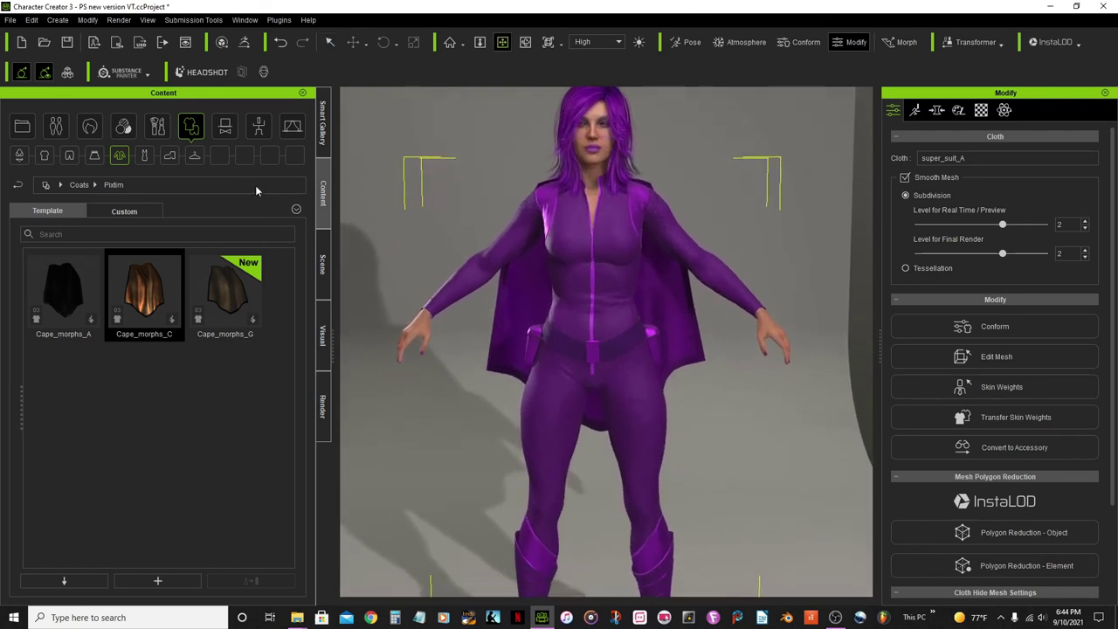
scroll(576, 209, "down", 3)
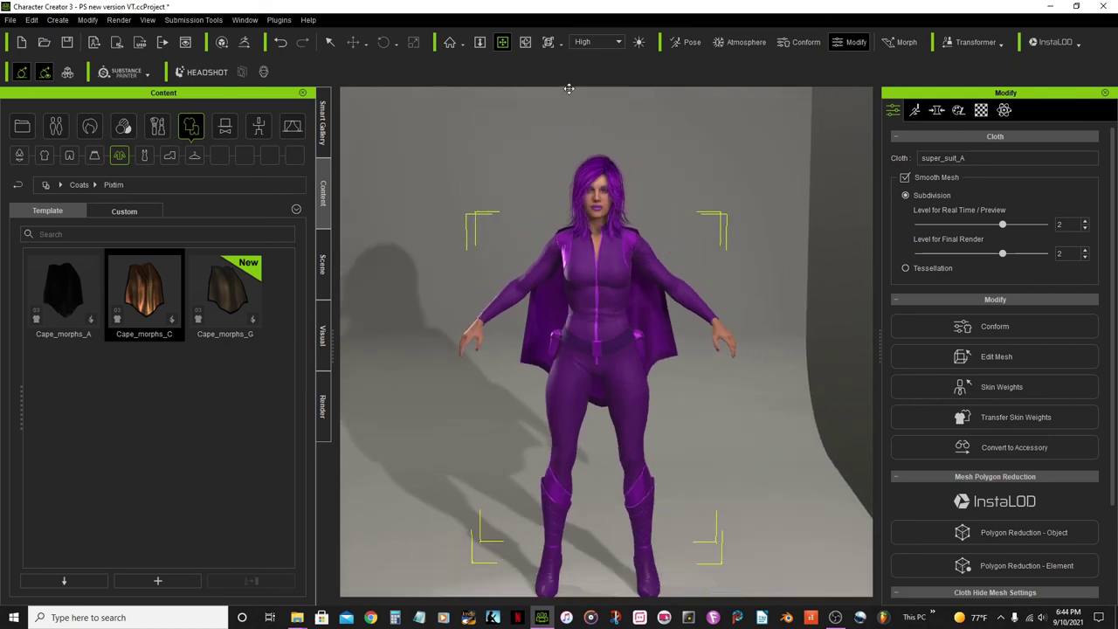
left_click(525, 42)
right_click_drag(683, 321, 395, 214)
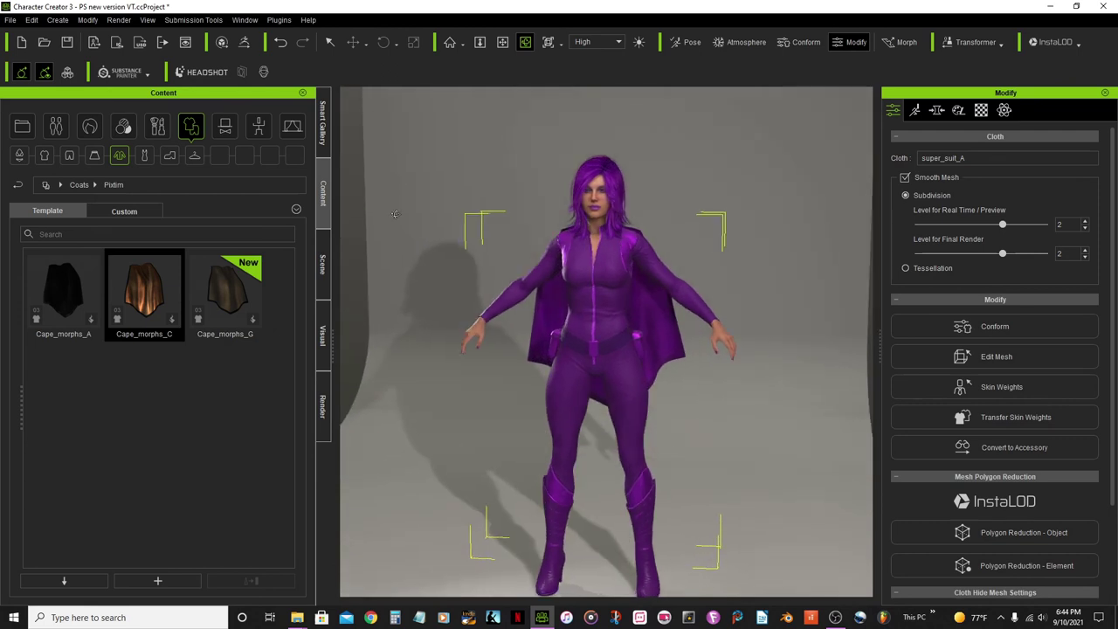
Open the Motion library's 2_Male Pose folder and scroll to the Standing poses.
left_click(261, 132)
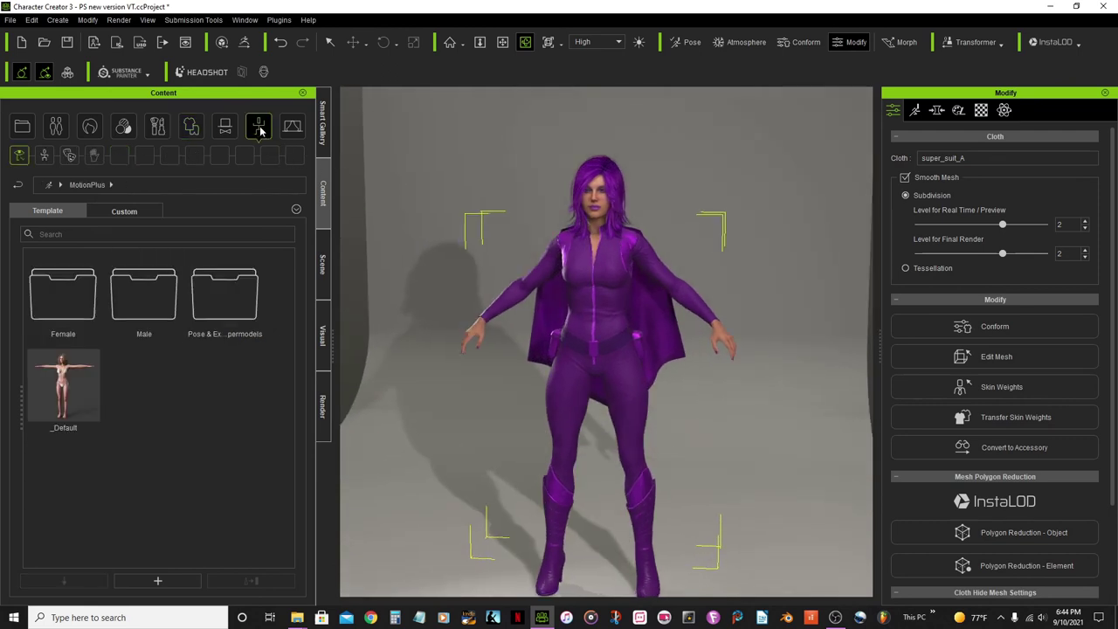
left_click(44, 155)
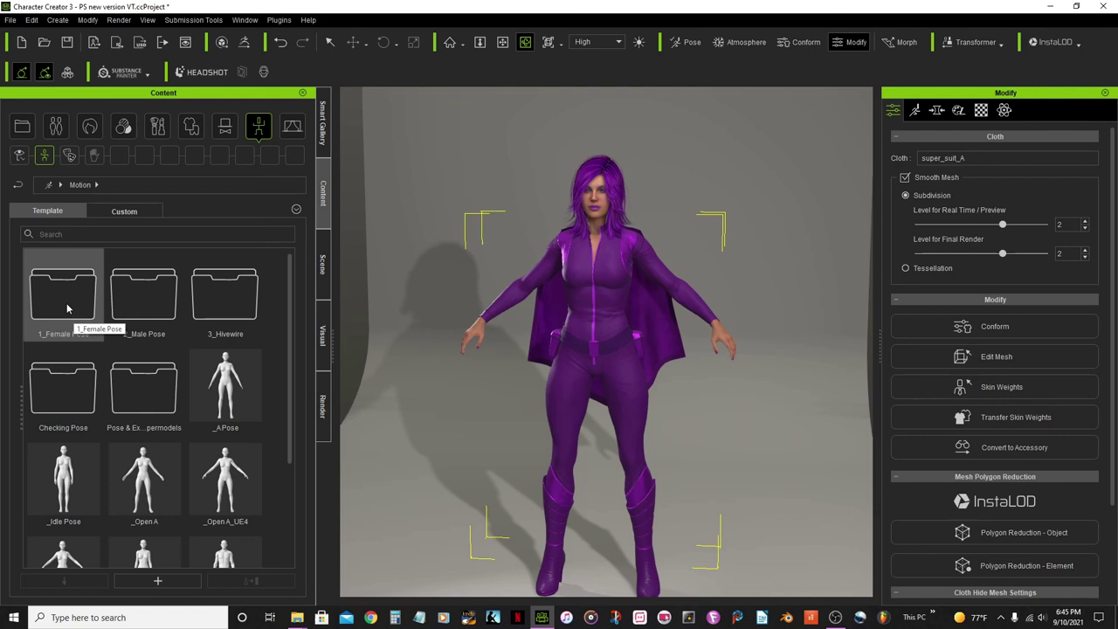
double_click(146, 306)
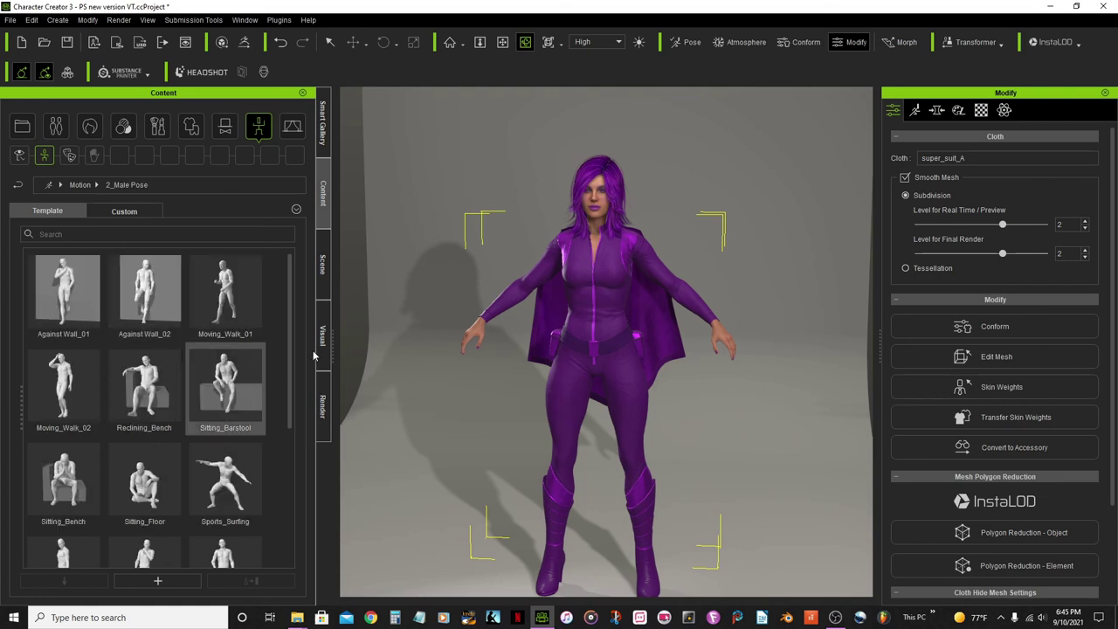
left_click_drag(293, 330, 286, 472)
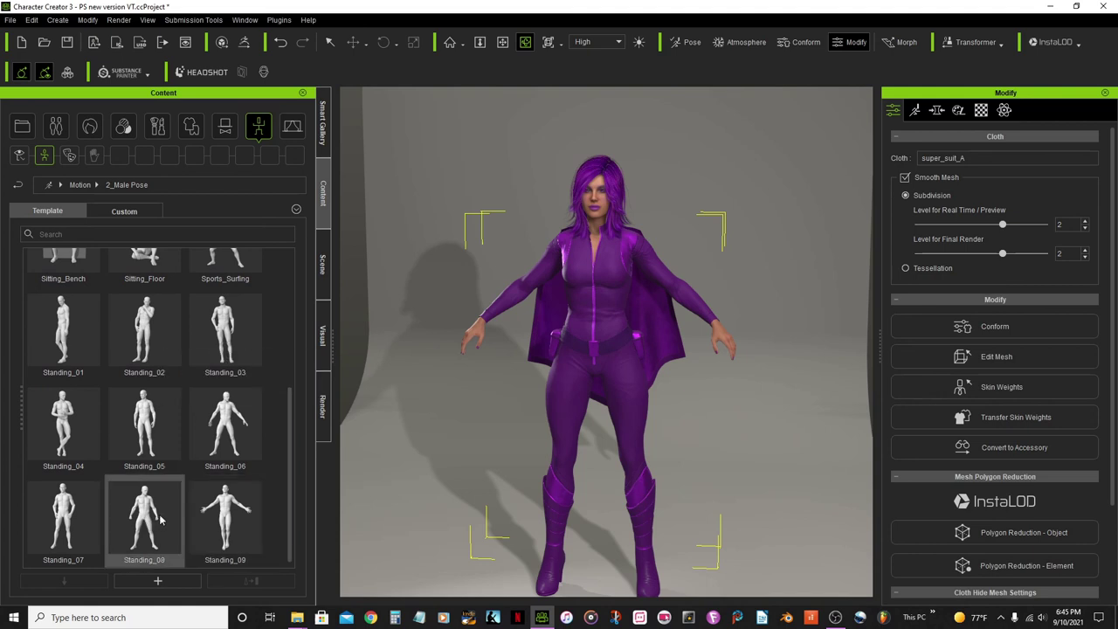
mouse_move(159, 518)
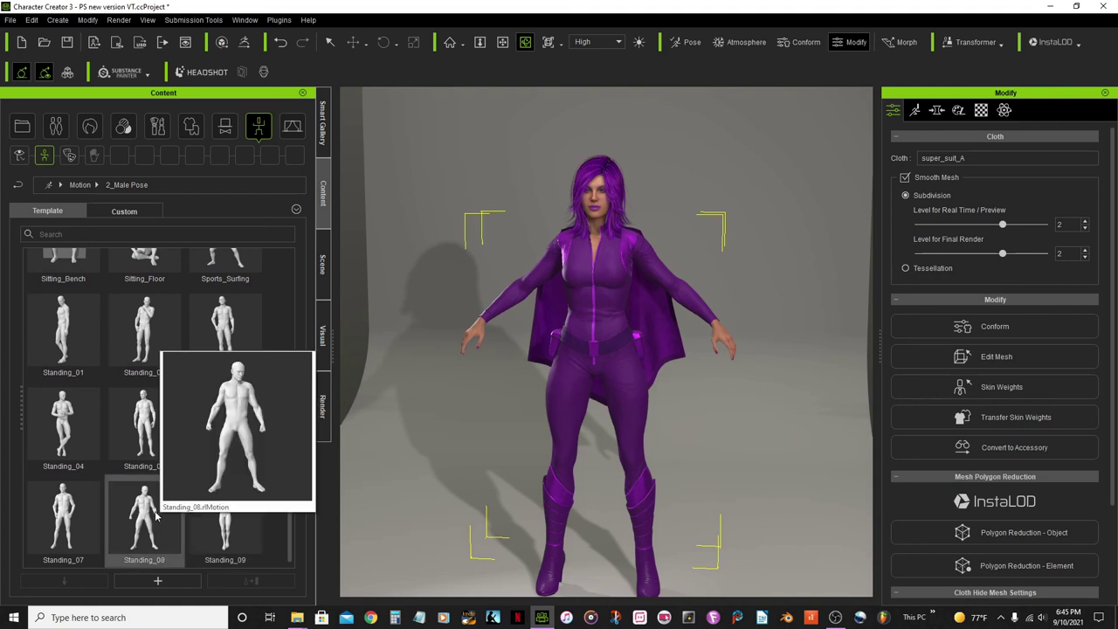
Apply the Standing_08 pose and inspect it from the front and left side.
double_click(158, 517)
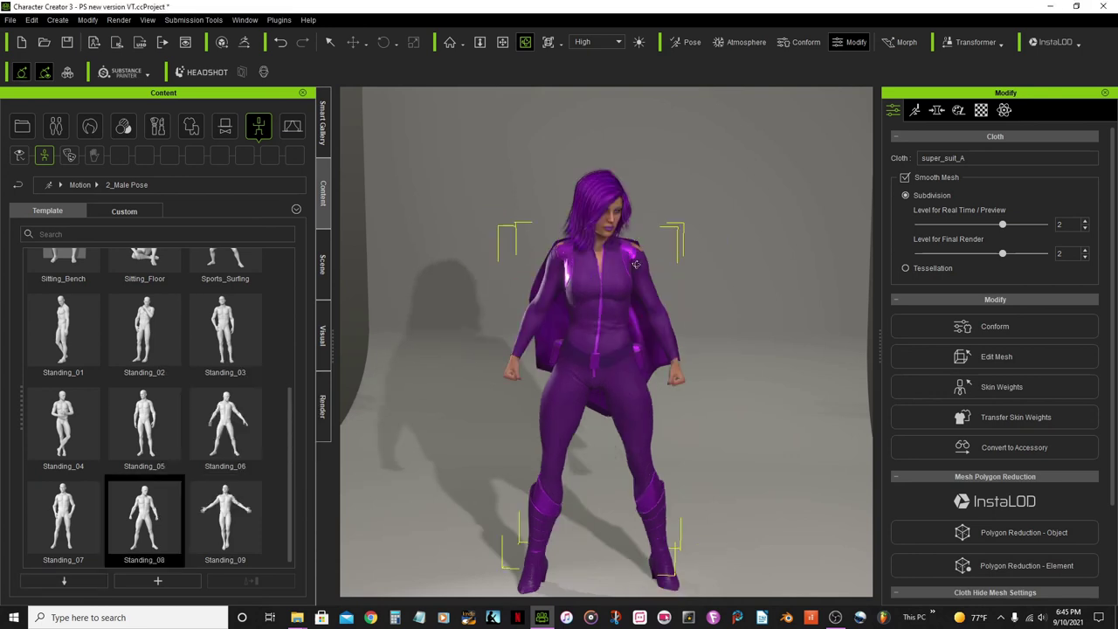
left_click(503, 44)
left_click_drag(617, 272, 604, 370)
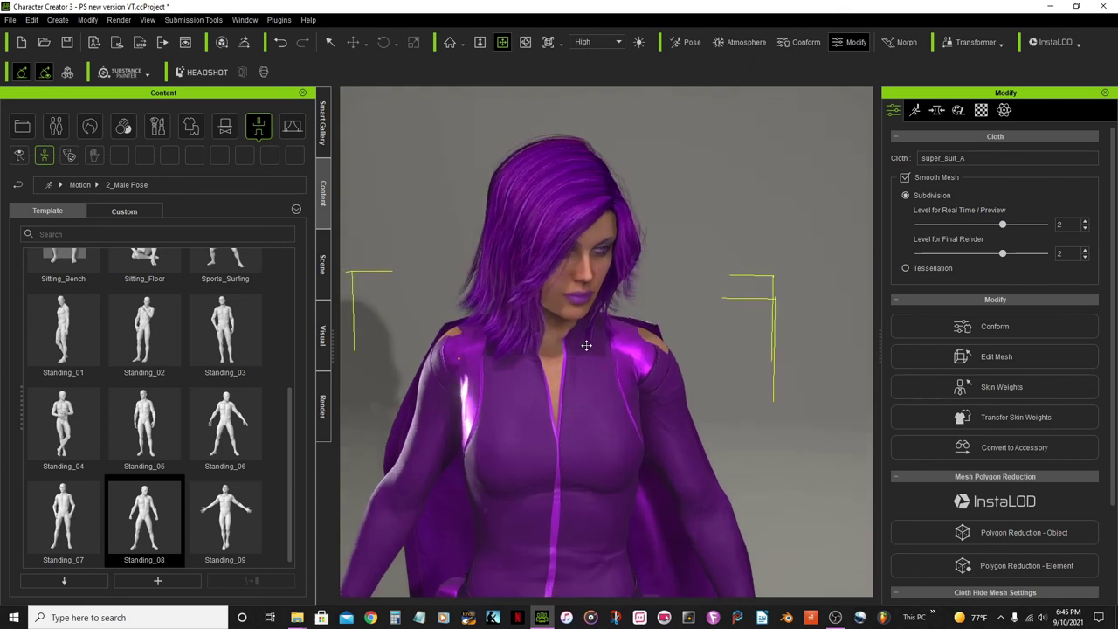
scroll(587, 345, "down", 5)
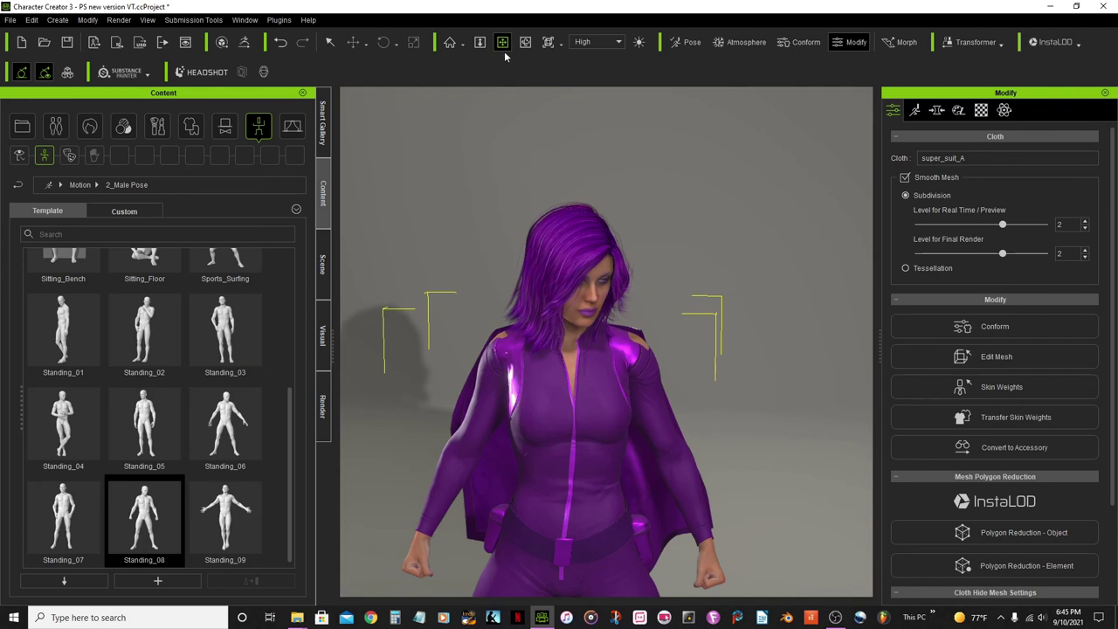
left_click(526, 41)
left_click_drag(577, 456, 473, 202)
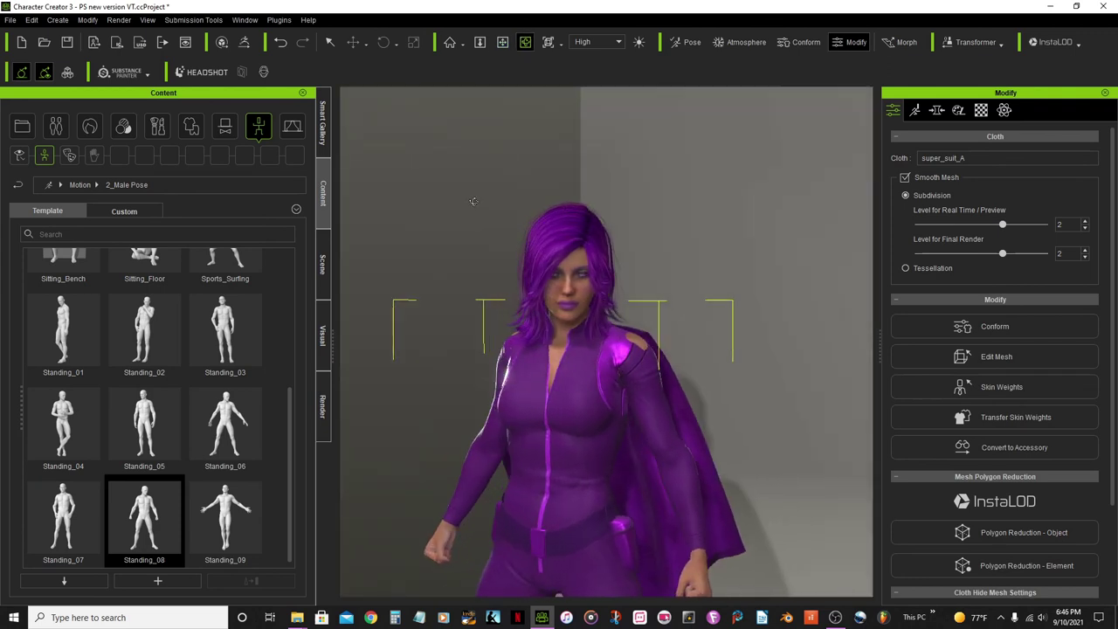
left_click(503, 42)
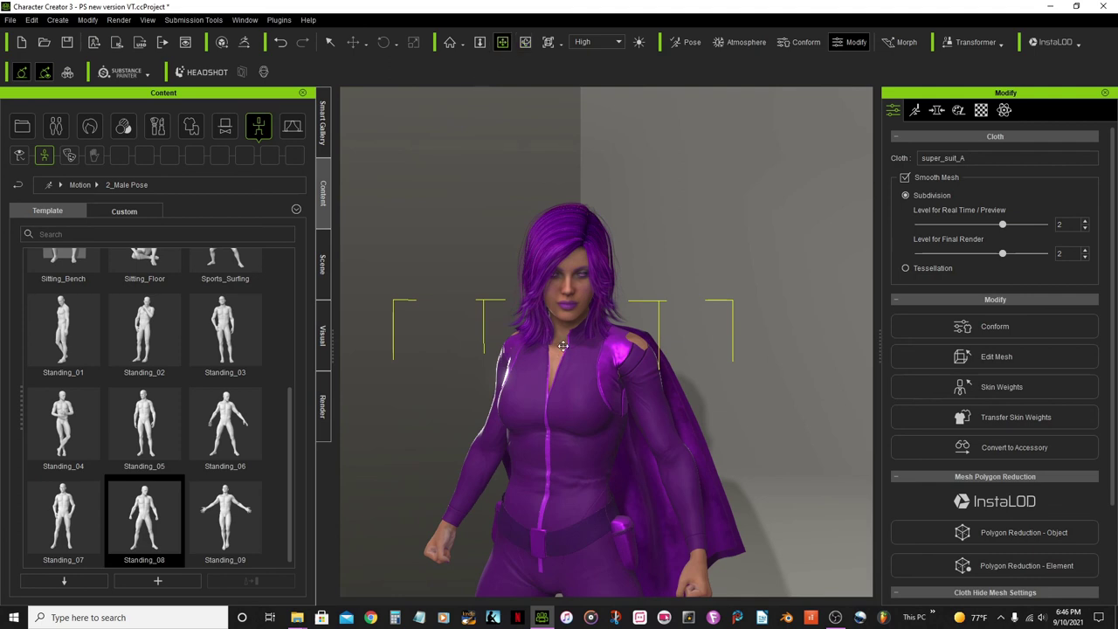
left_click_drag(564, 349, 559, 178)
scroll(561, 270, "down", 3)
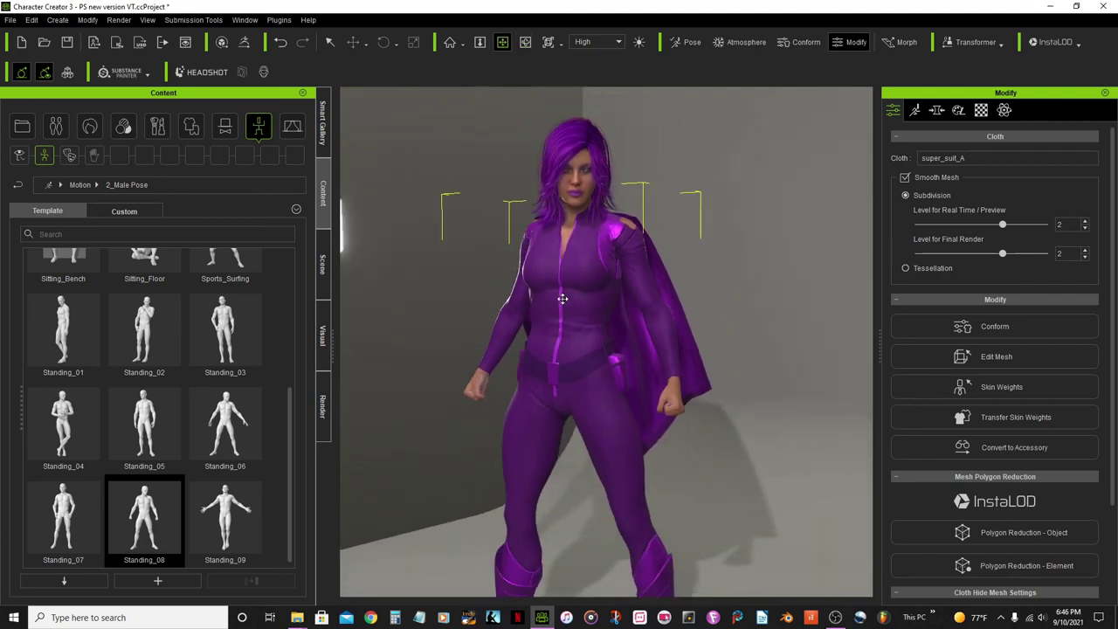
left_click_drag(565, 336, 580, 309)
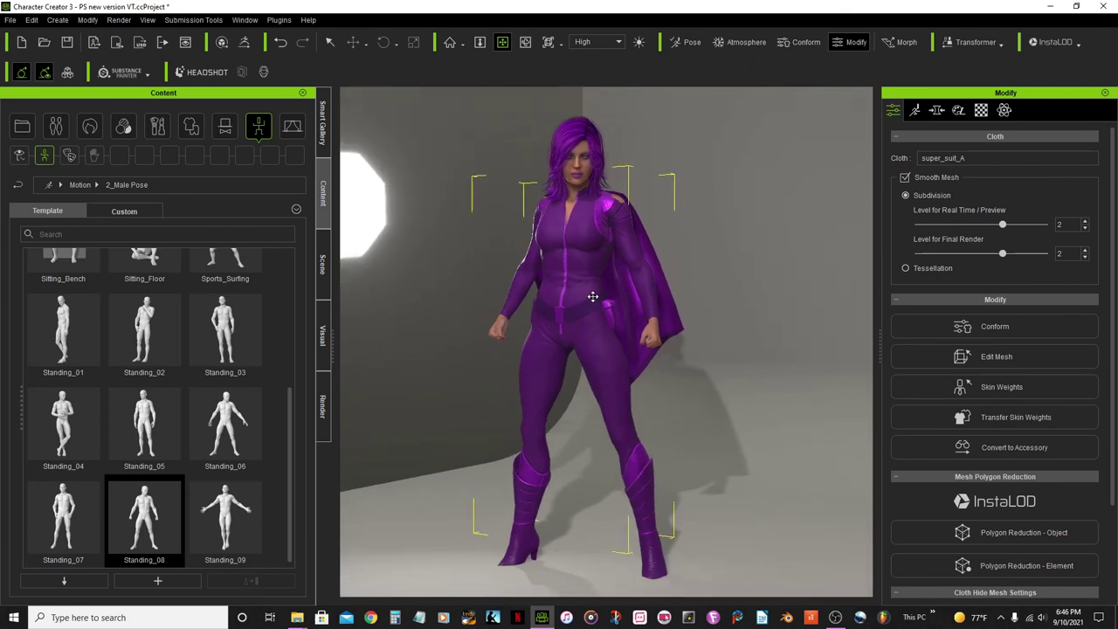
left_click_drag(595, 262, 536, 210)
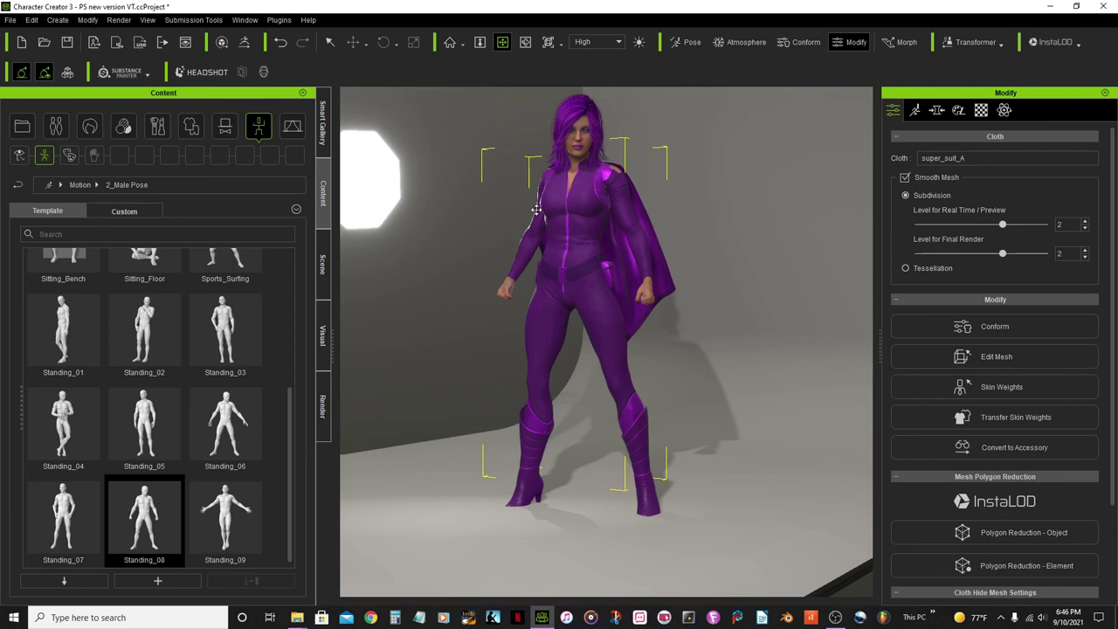
left_click(330, 44)
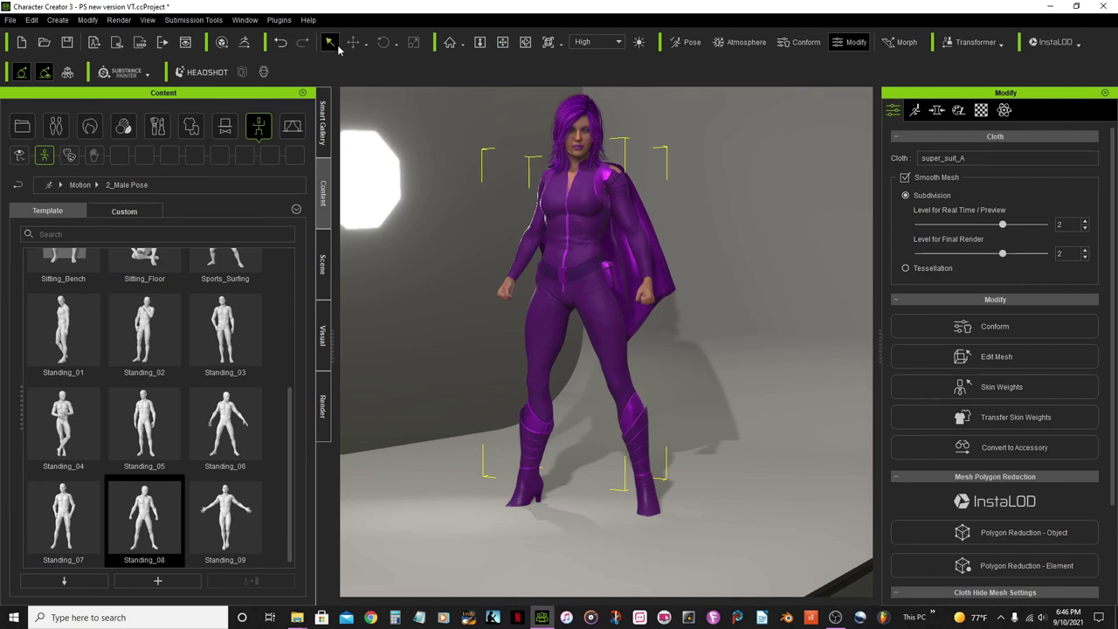
Move Backdrop_02 along its Z axis to -3.887.
left_click(768, 416)
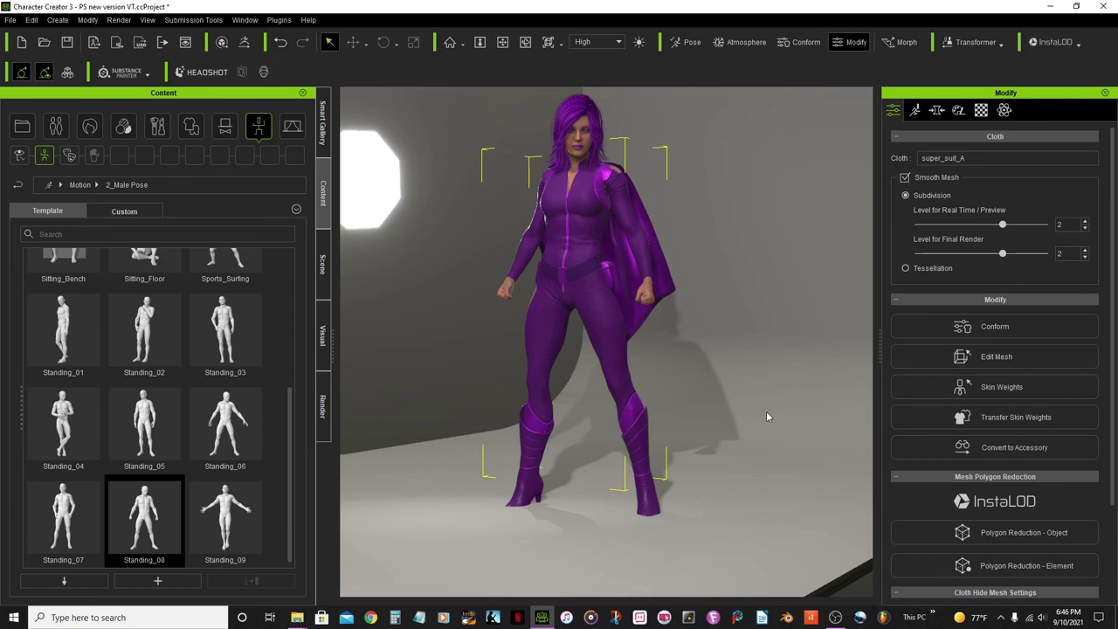
left_click(353, 42)
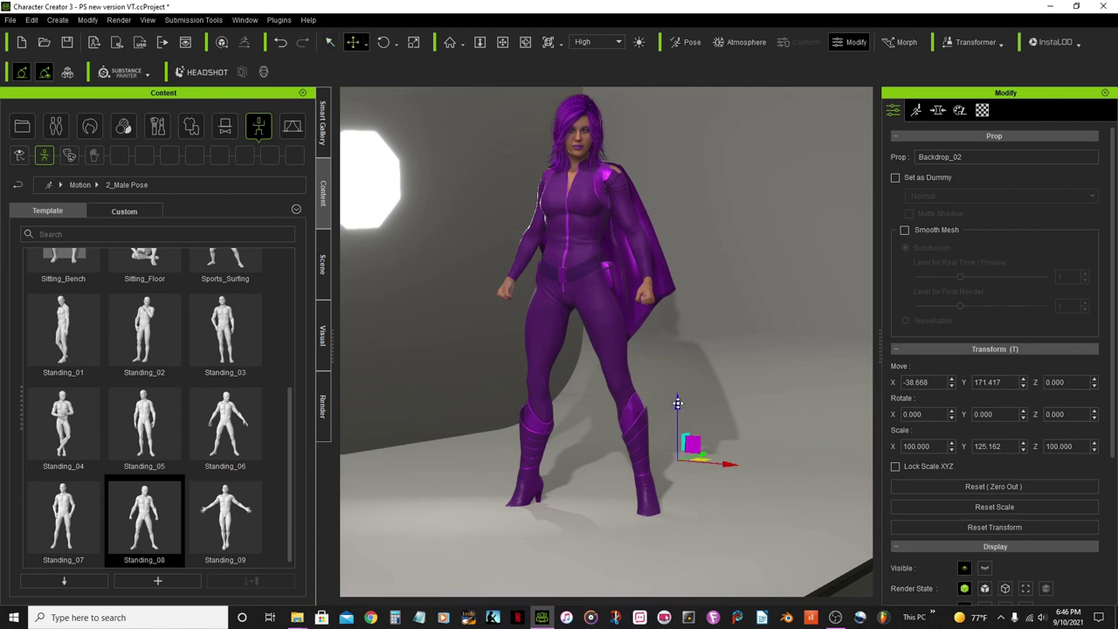
left_click_drag(677, 403, 685, 414)
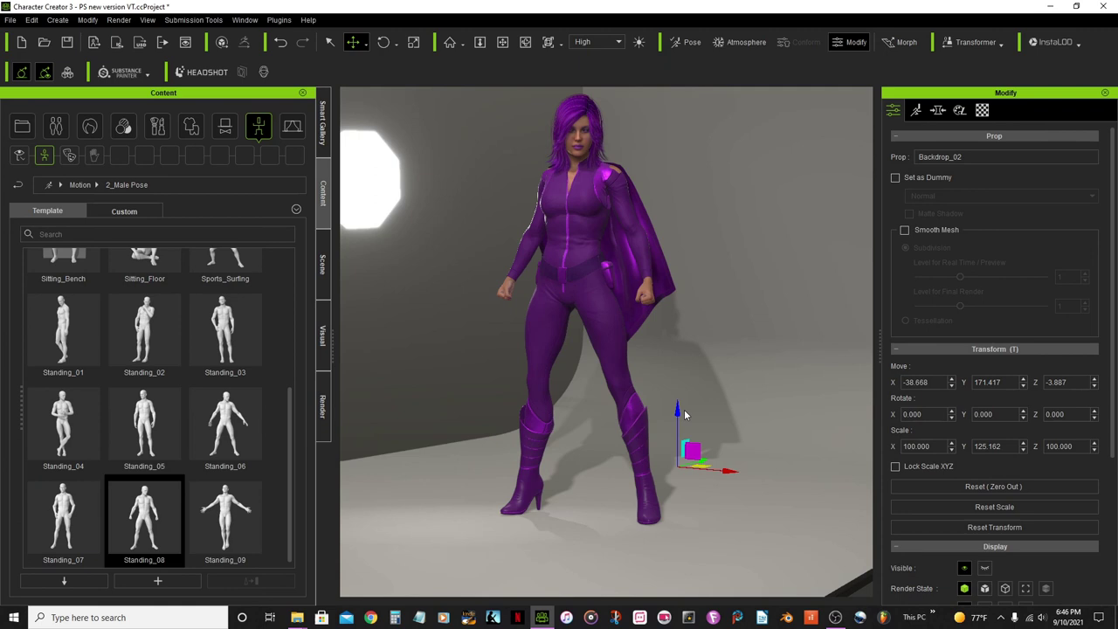
left_click(330, 41)
scroll(592, 250, "up", 2)
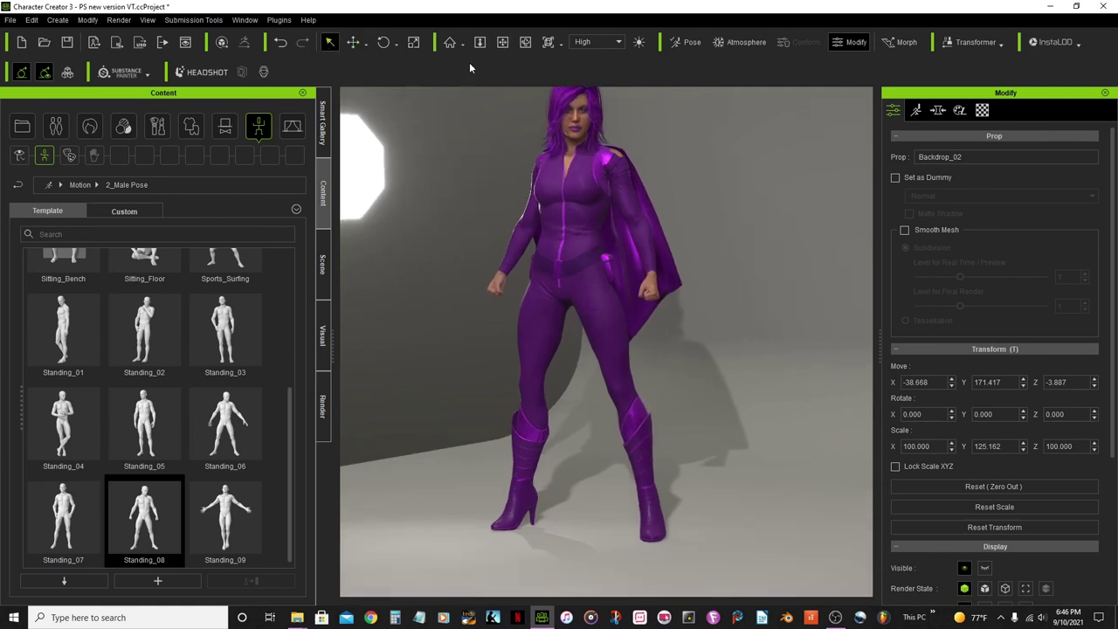
Pan and orbit the camera to check the backdrop behind the posed character.
left_click(502, 42)
mouse_move(580, 271)
left_mouse_down()
mouse_move(589, 324)
mouse_move(591, 283)
left_mouse_up()
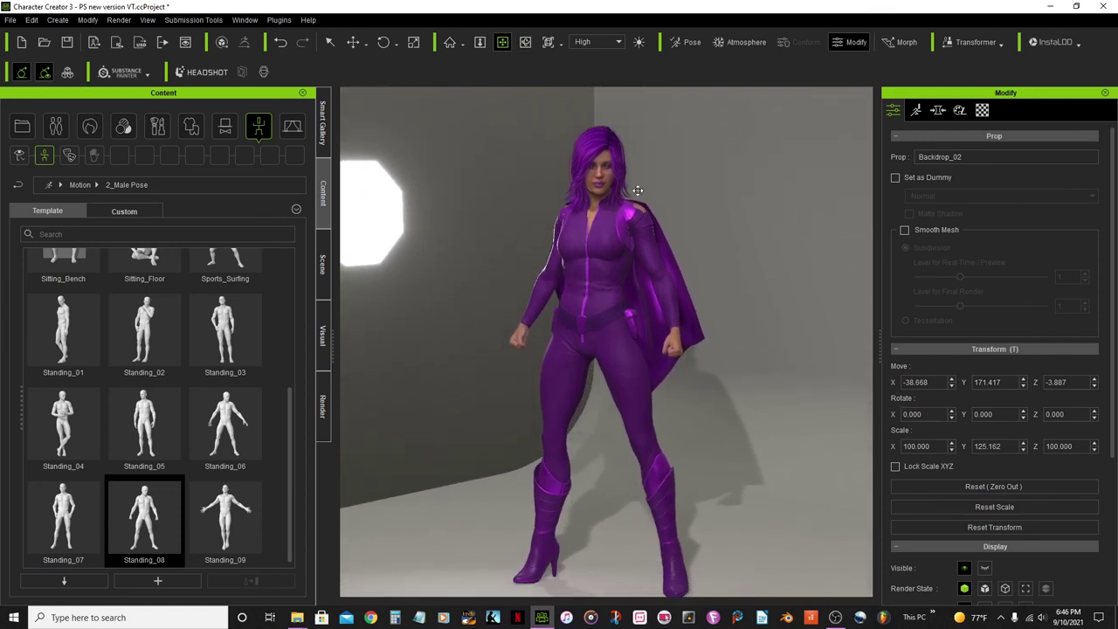
left_click(525, 42)
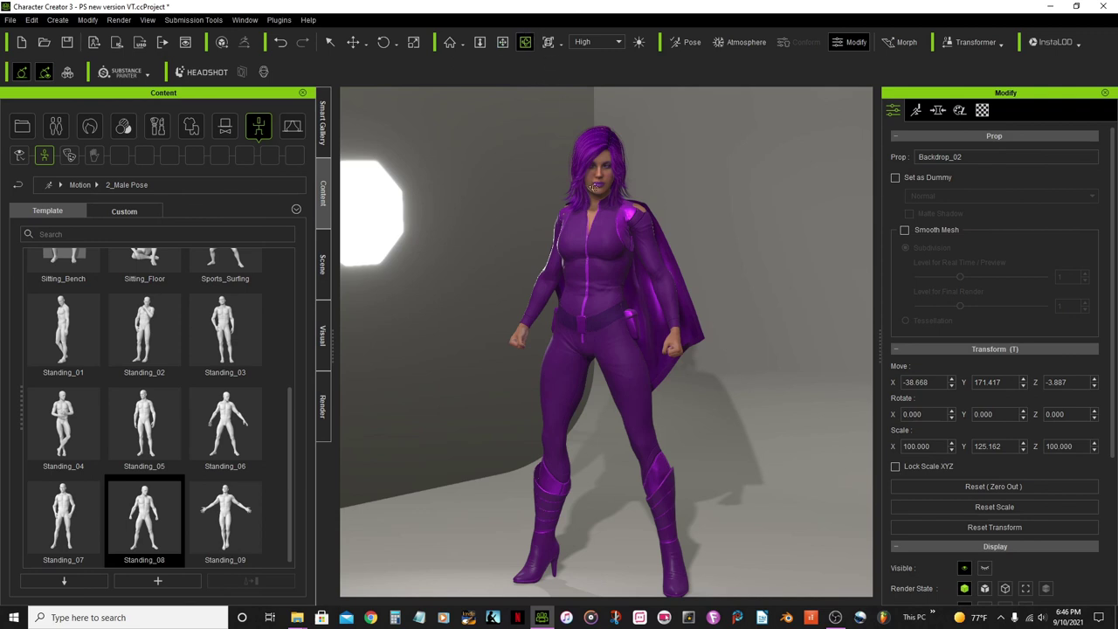
left_click_drag(727, 421, 695, 425)
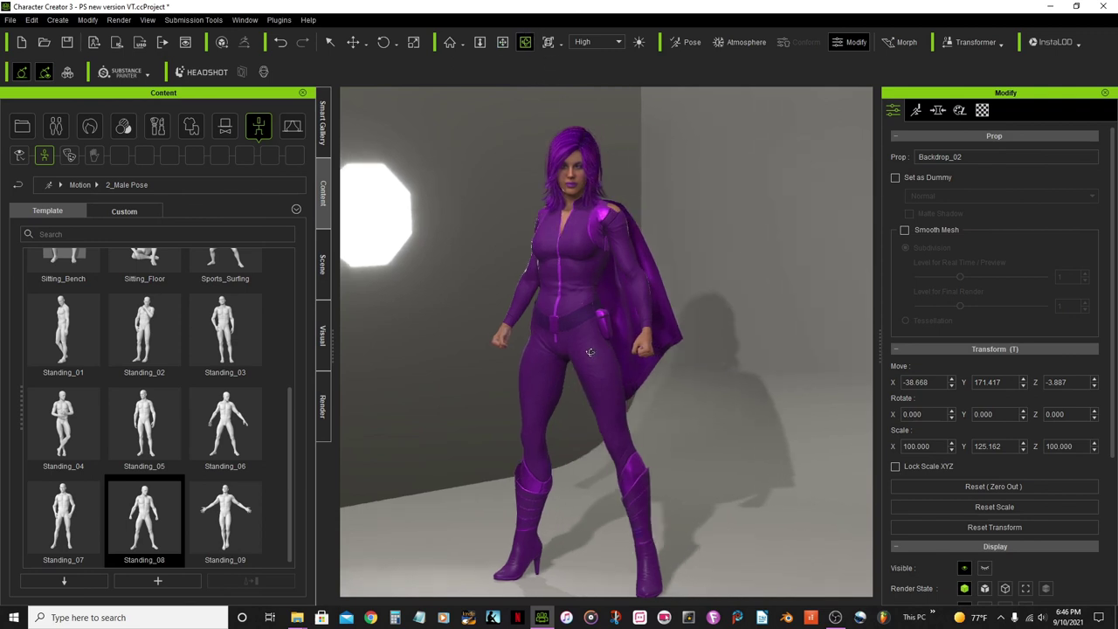
left_click_drag(591, 348, 589, 319)
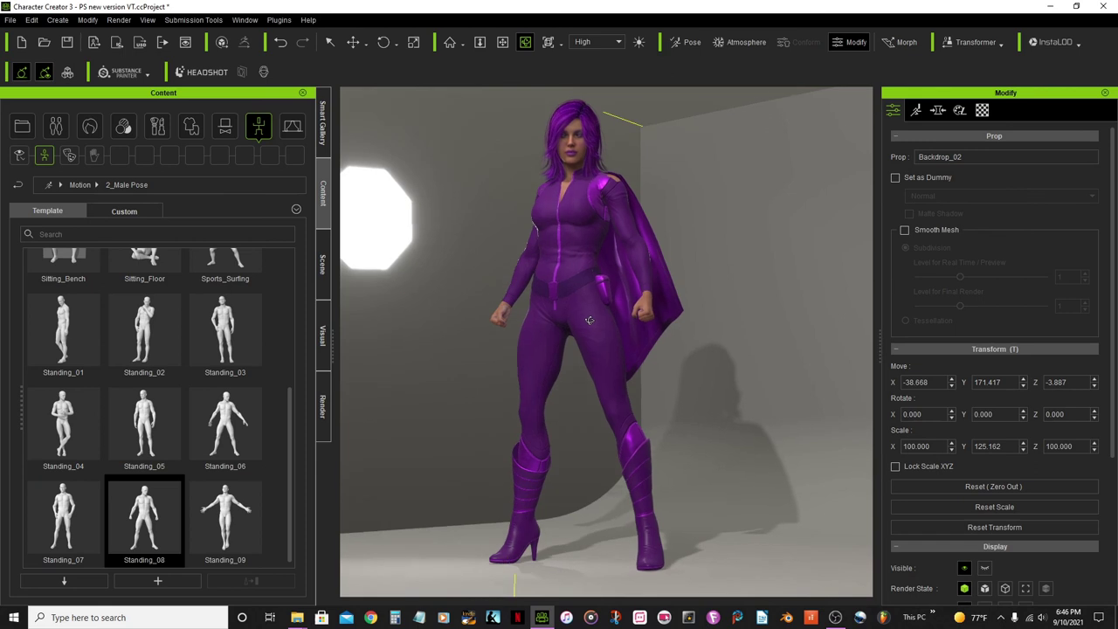
left_click(502, 42)
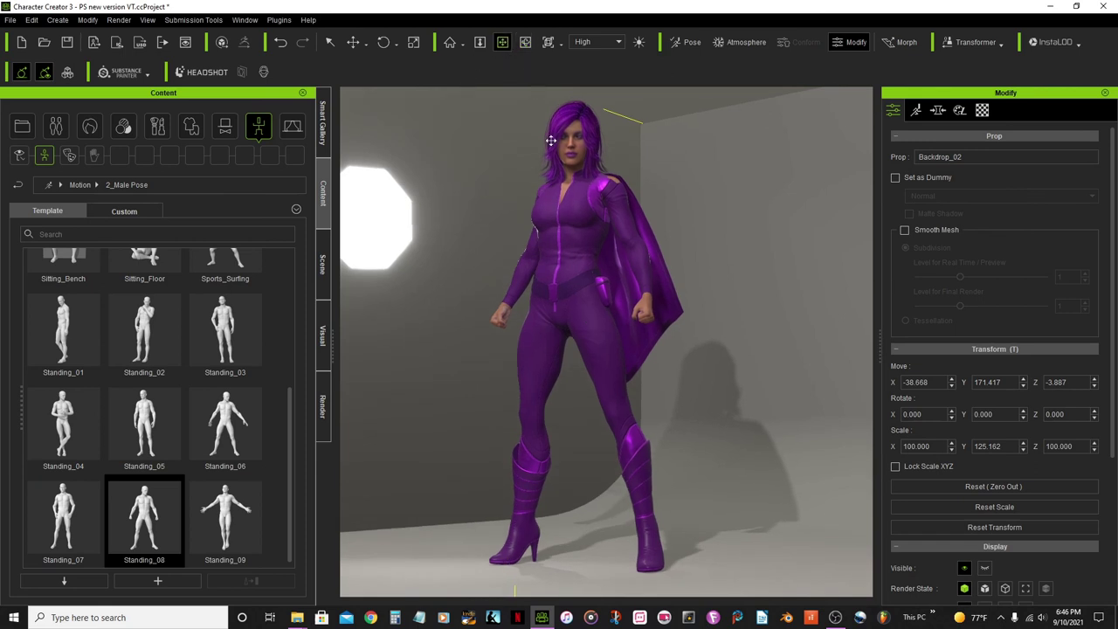
left_click_drag(547, 198, 561, 216)
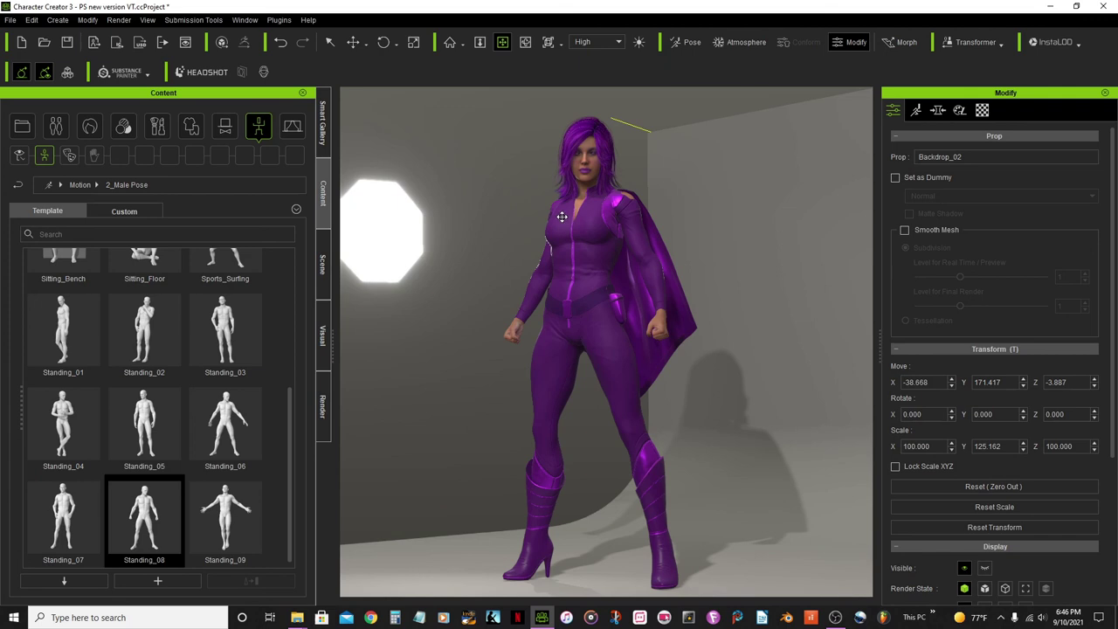
mouse_move(298, 616)
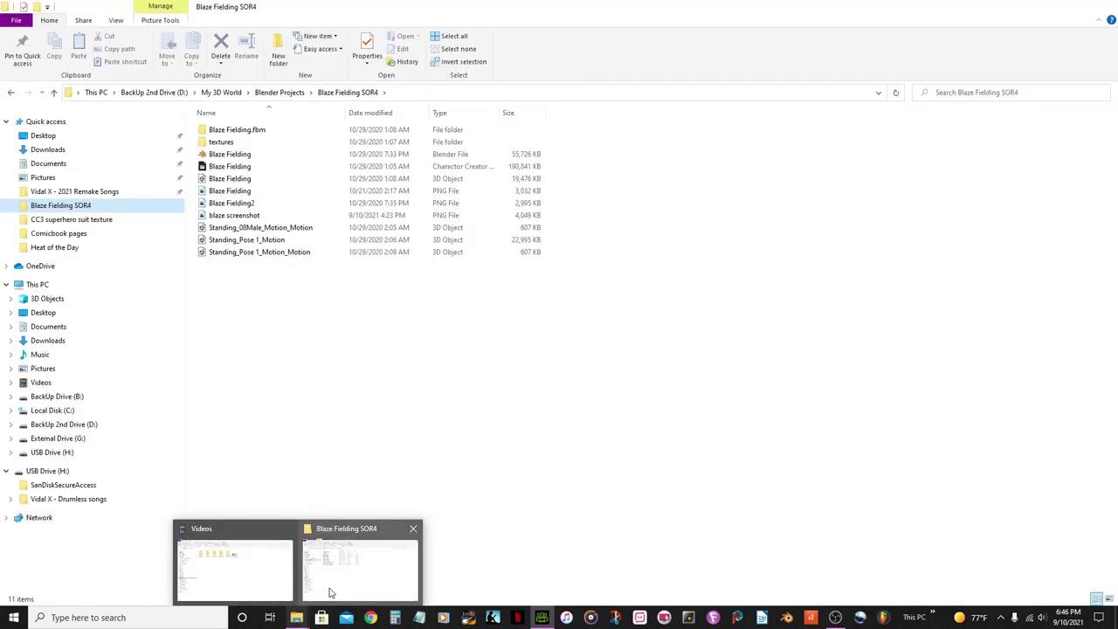
Open 'blaze screenshot' from the Blaze Fielding SOR4 folder as a reference.
left_click(330, 593)
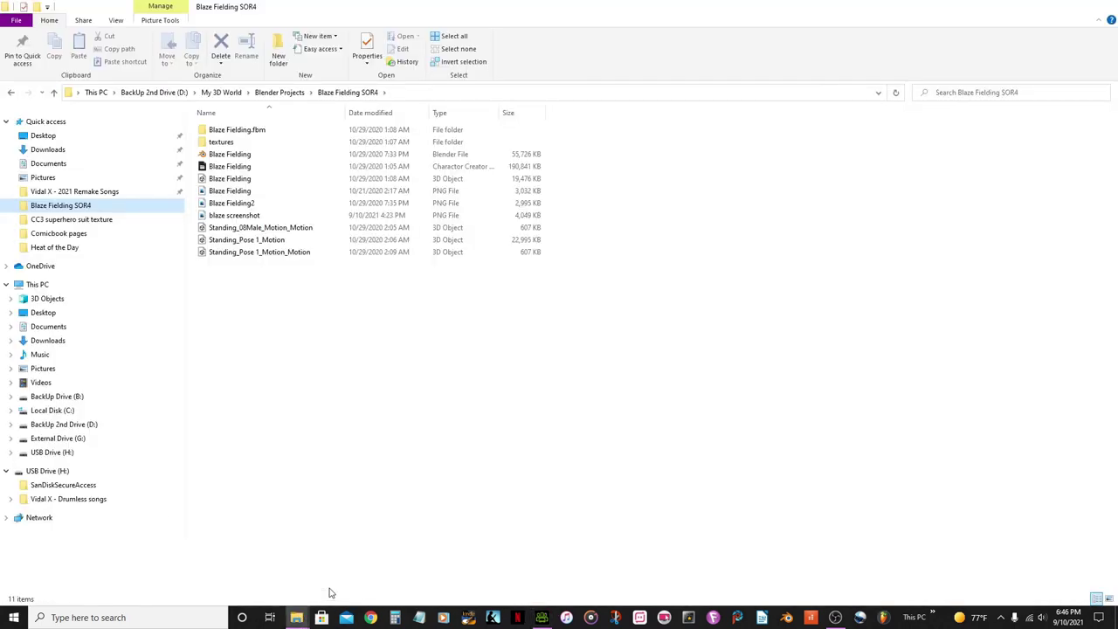
double_click(229, 216)
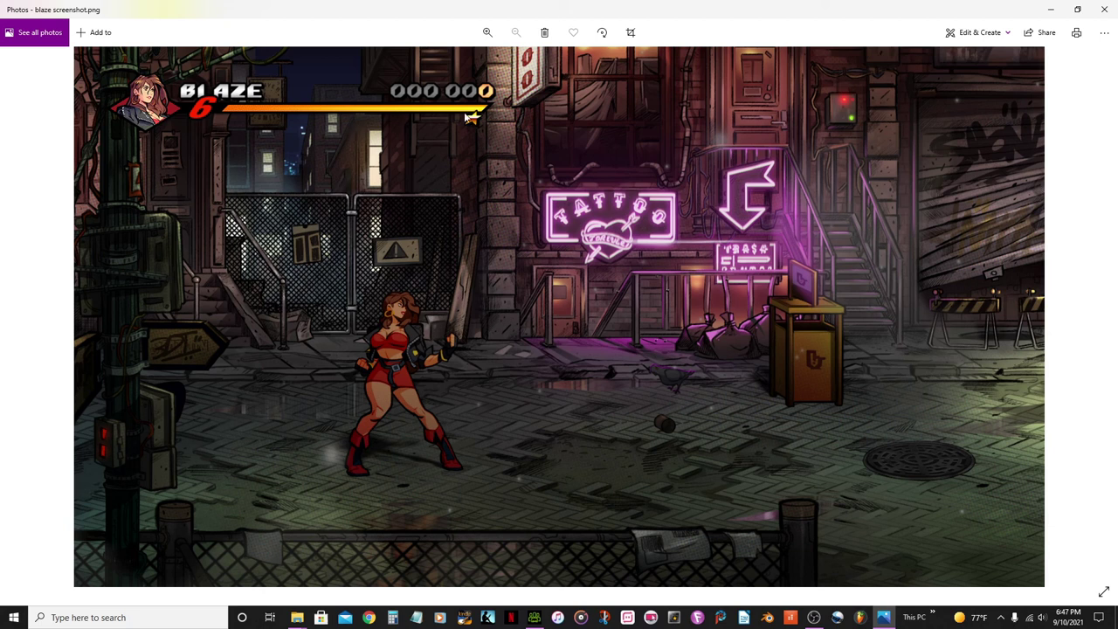
Minimize Photos and open the Blaze Fielding2 render from the folder.
left_click(1051, 13)
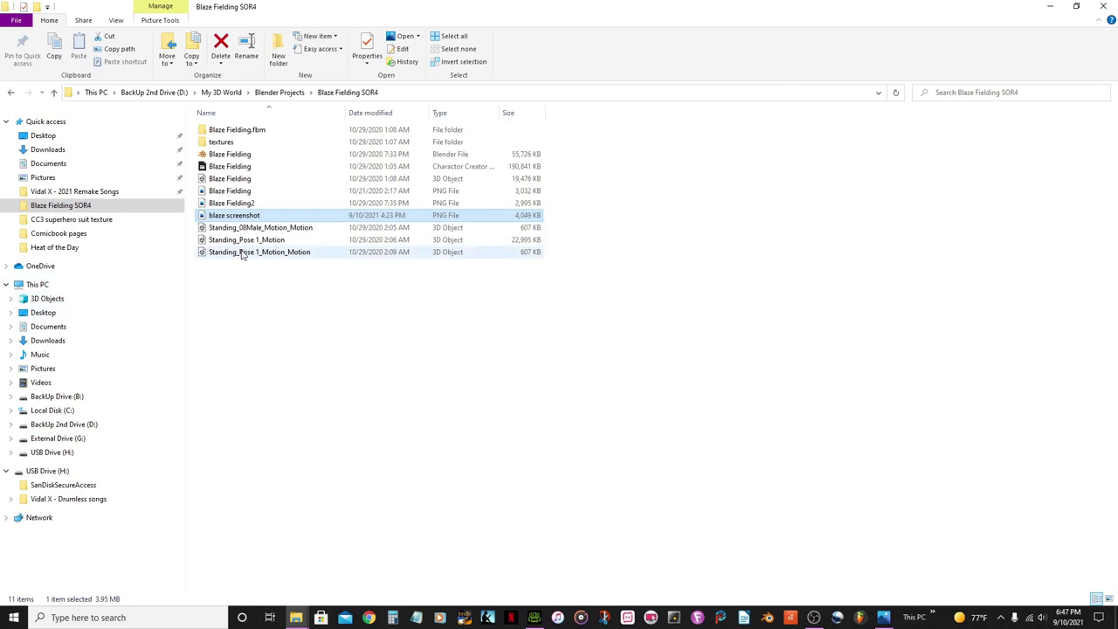
double_click(229, 204)
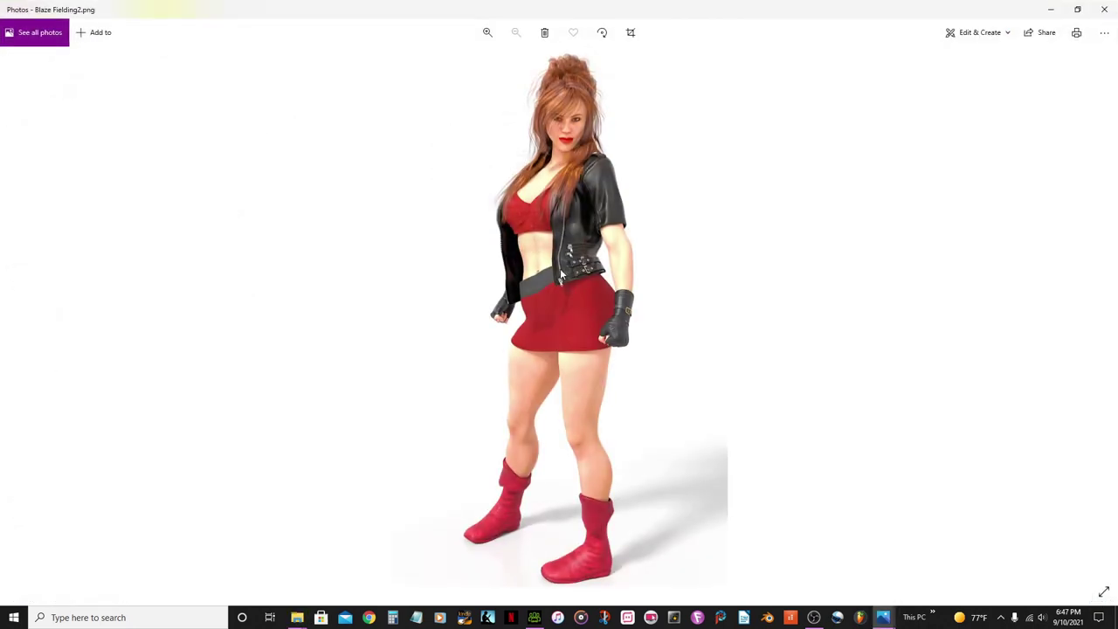